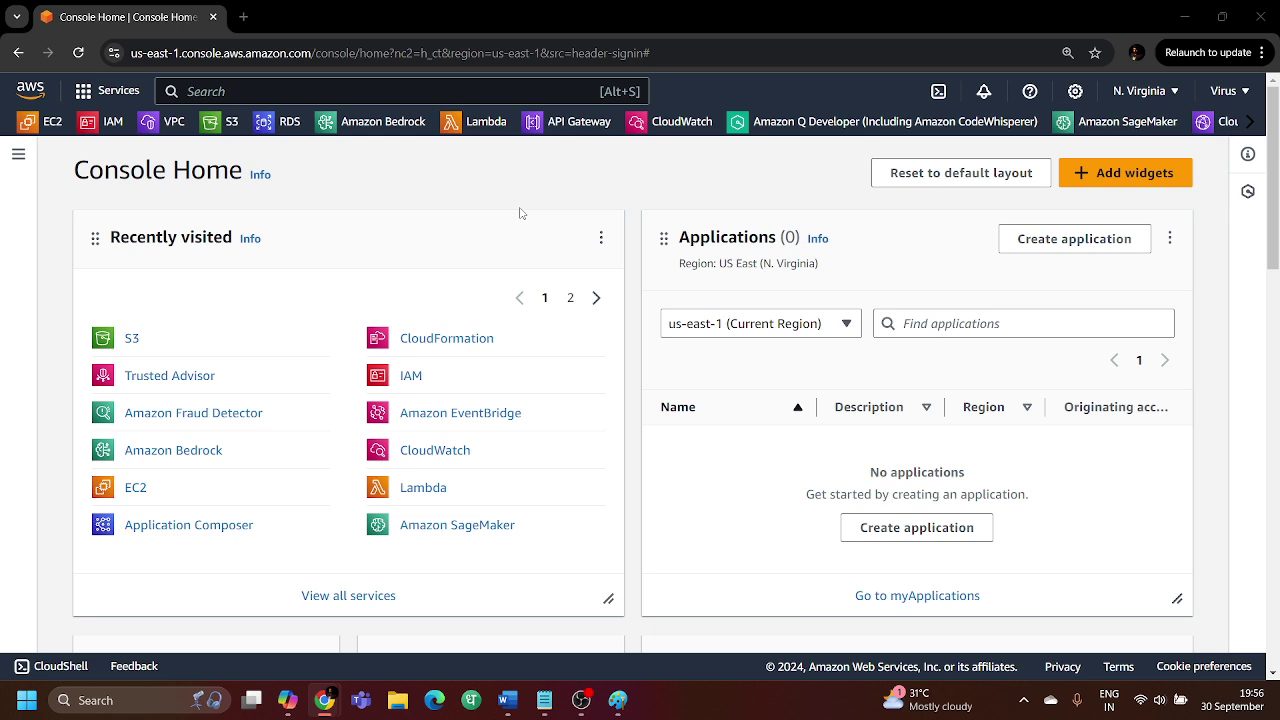
Open the EC2 and VPC consoles in separate new browser tabs
{"action": "right_click", "coordinate": [30, 128]}
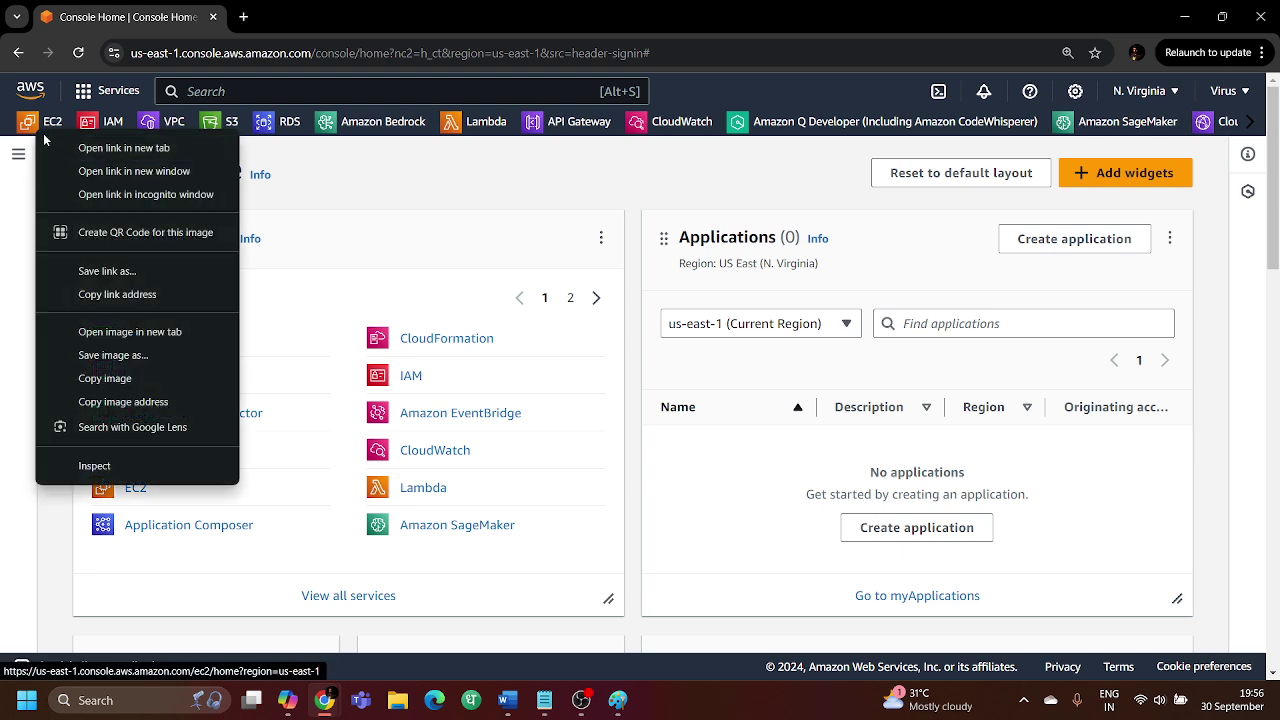
{"action": "left_click", "coordinate": [57, 142]}
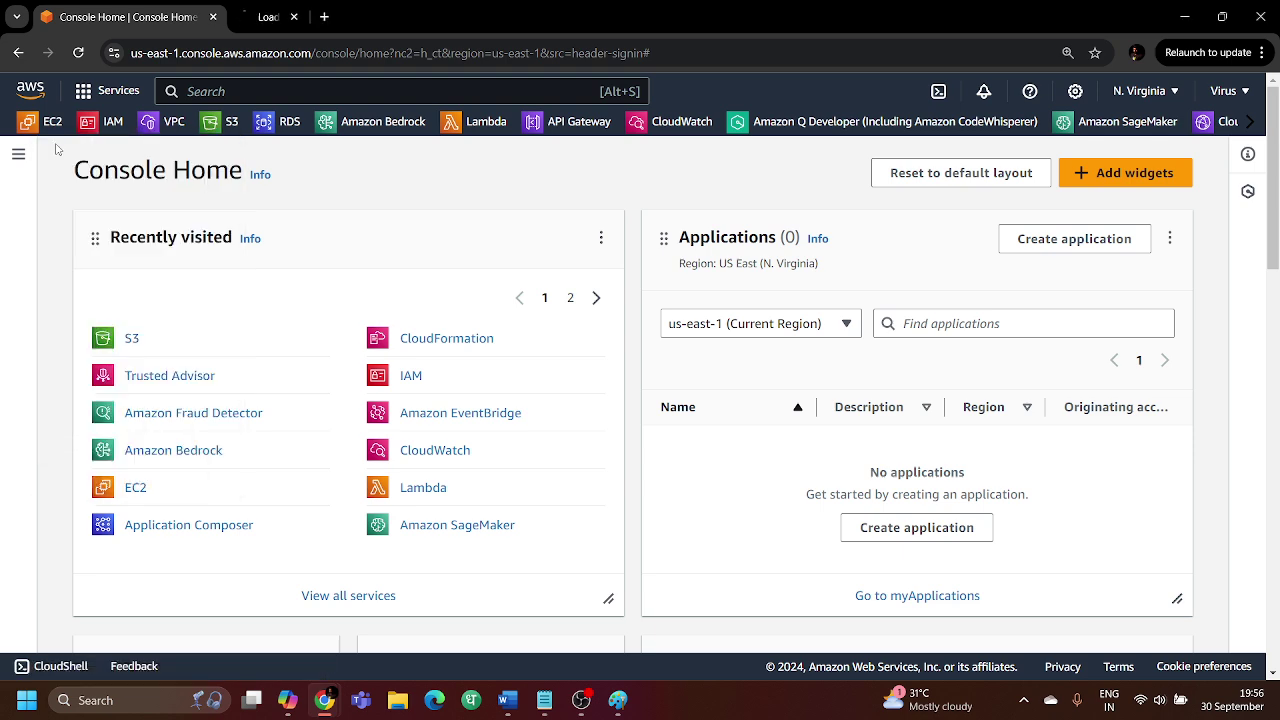
{"action": "right_click", "coordinate": [157, 123]}
{"action": "left_click", "coordinate": [203, 139]}
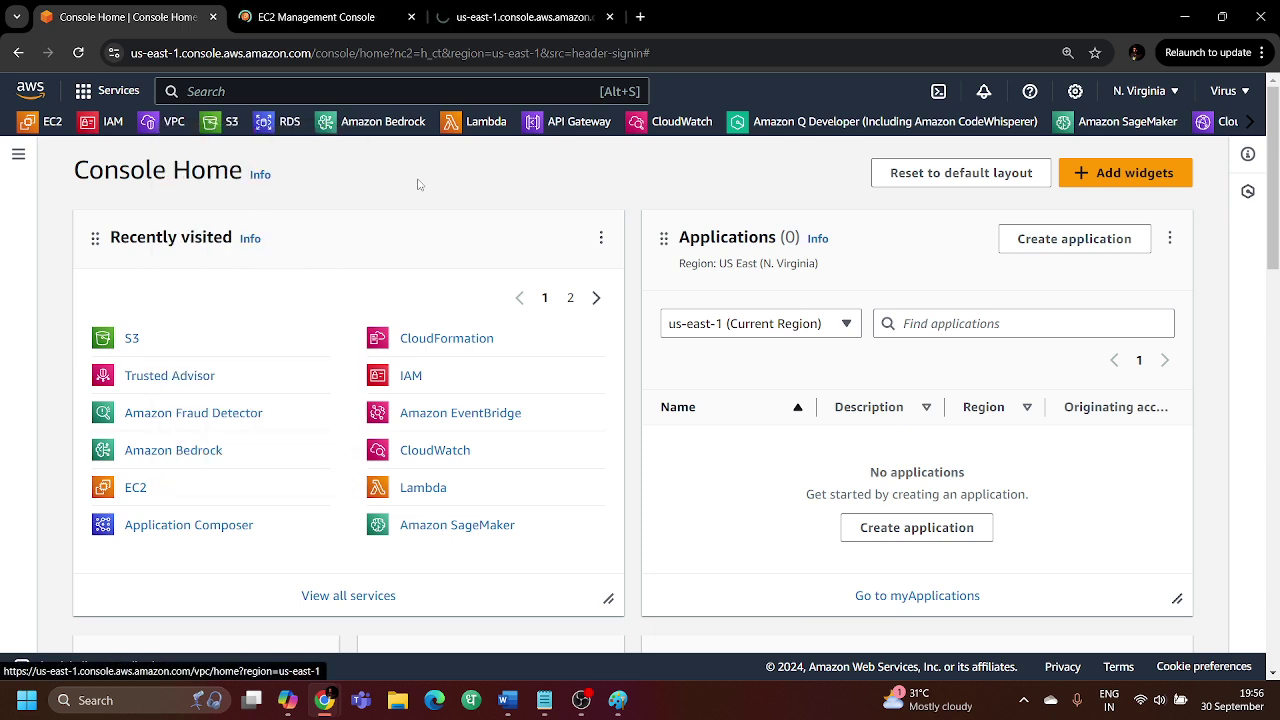
{"action": "left_click", "coordinate": [521, 19]}
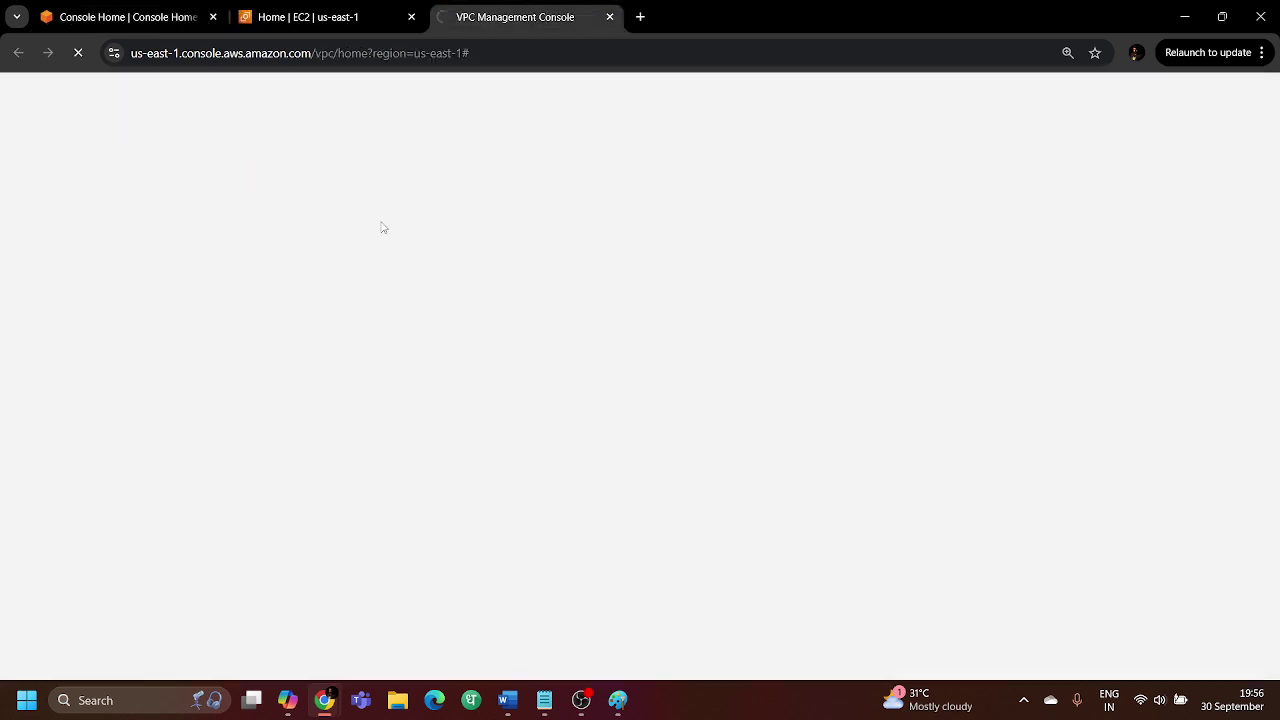
{"action": "left_click", "coordinate": [340, 17]}
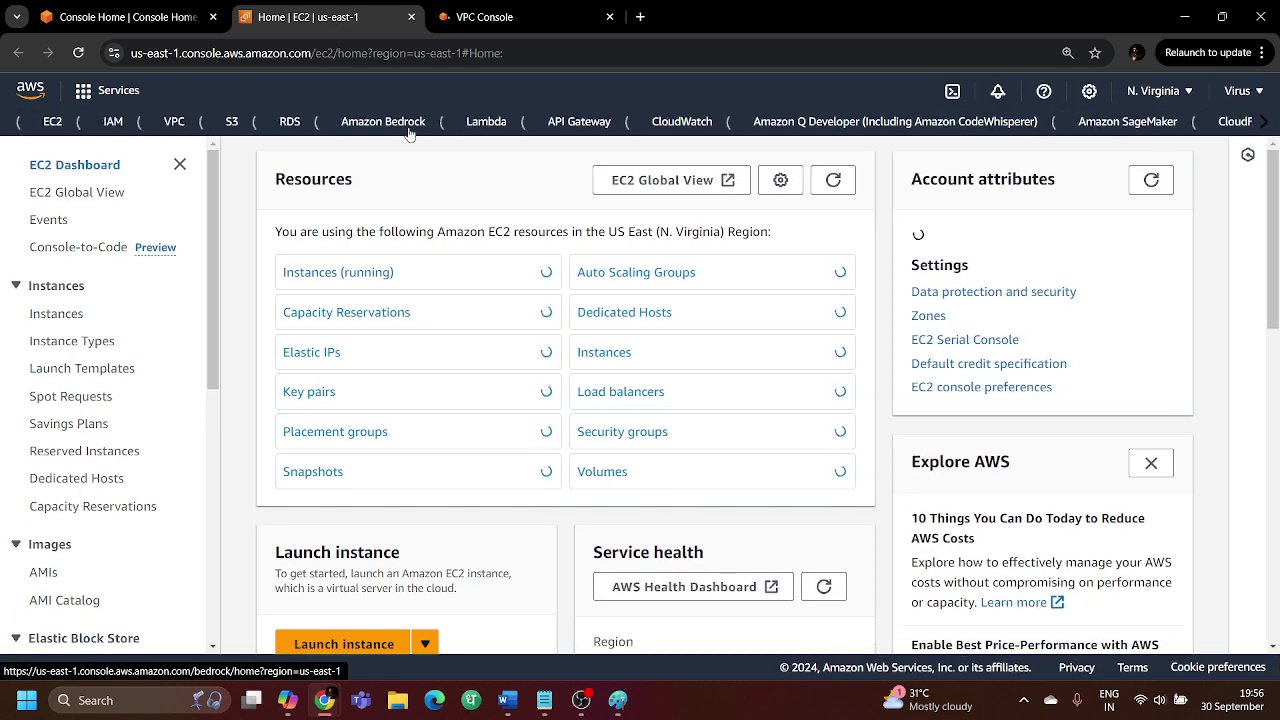
Open the security groups list in the VPC console
{"action": "left_click", "coordinate": [528, 7]}
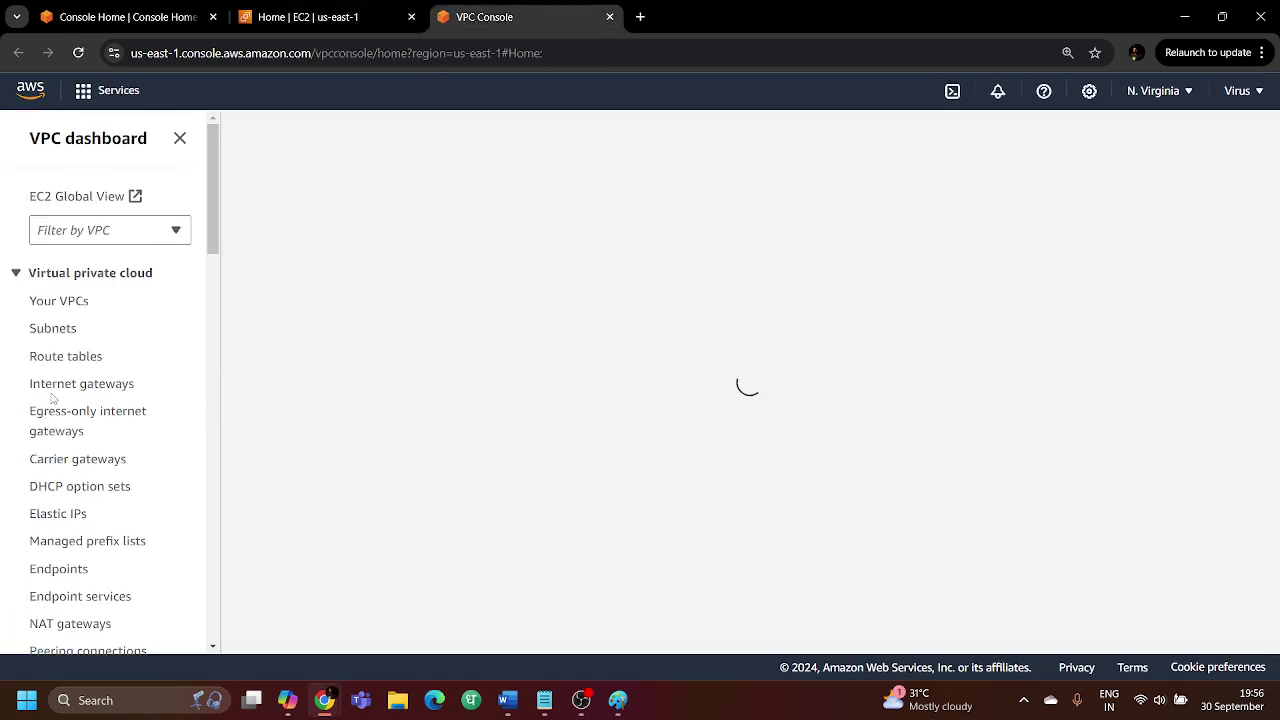
{"action": "scroll", "coordinate": [52, 403], "scroll_direction": "down", "scroll_amount": 3}
{"action": "scroll", "coordinate": [52, 403], "scroll_direction": "down", "scroll_amount": 1}
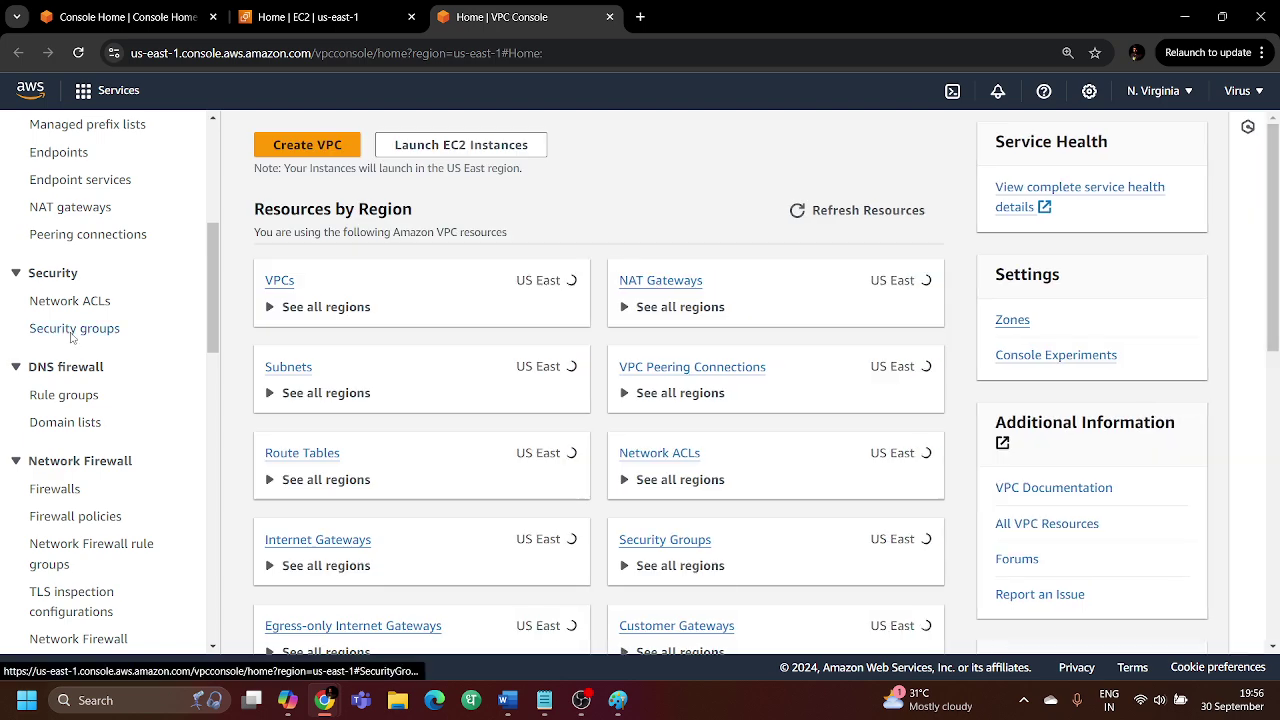
{"action": "left_click", "coordinate": [71, 330]}
Open the running instances list in the EC2 console and remove its instance state filter
{"action": "left_click", "coordinate": [300, 17]}
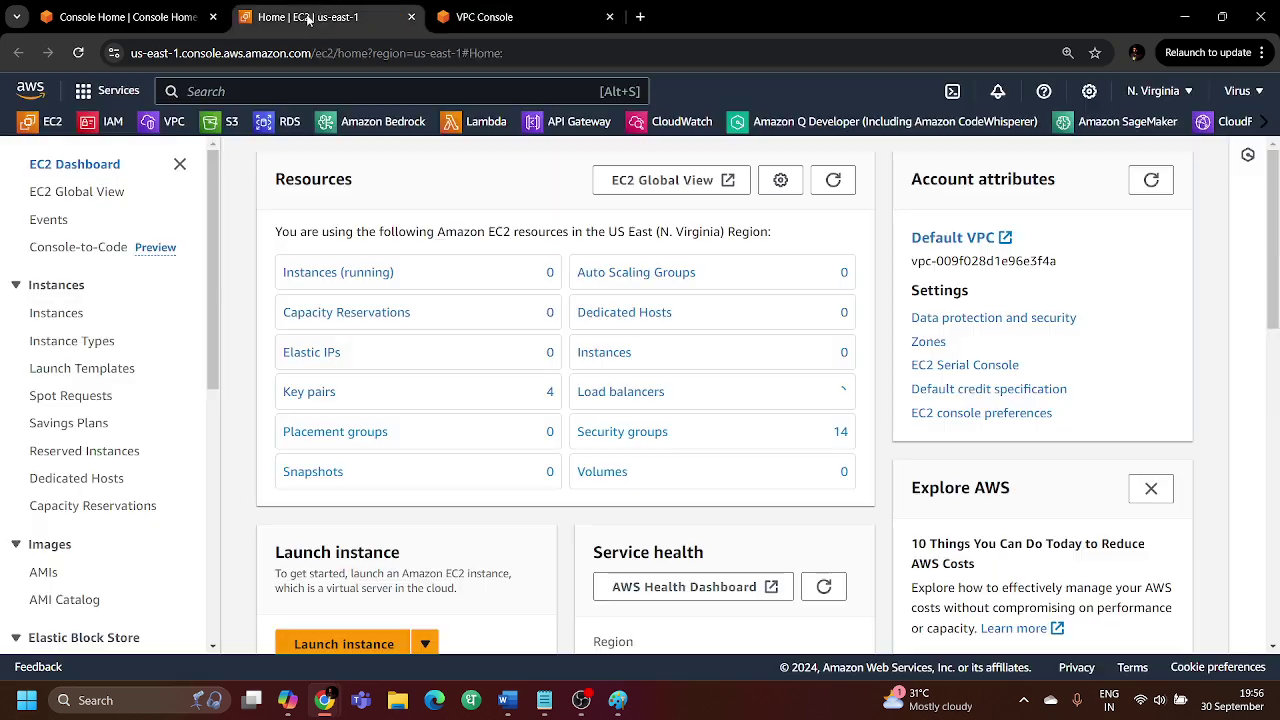
{"action": "left_click", "coordinate": [355, 276]}
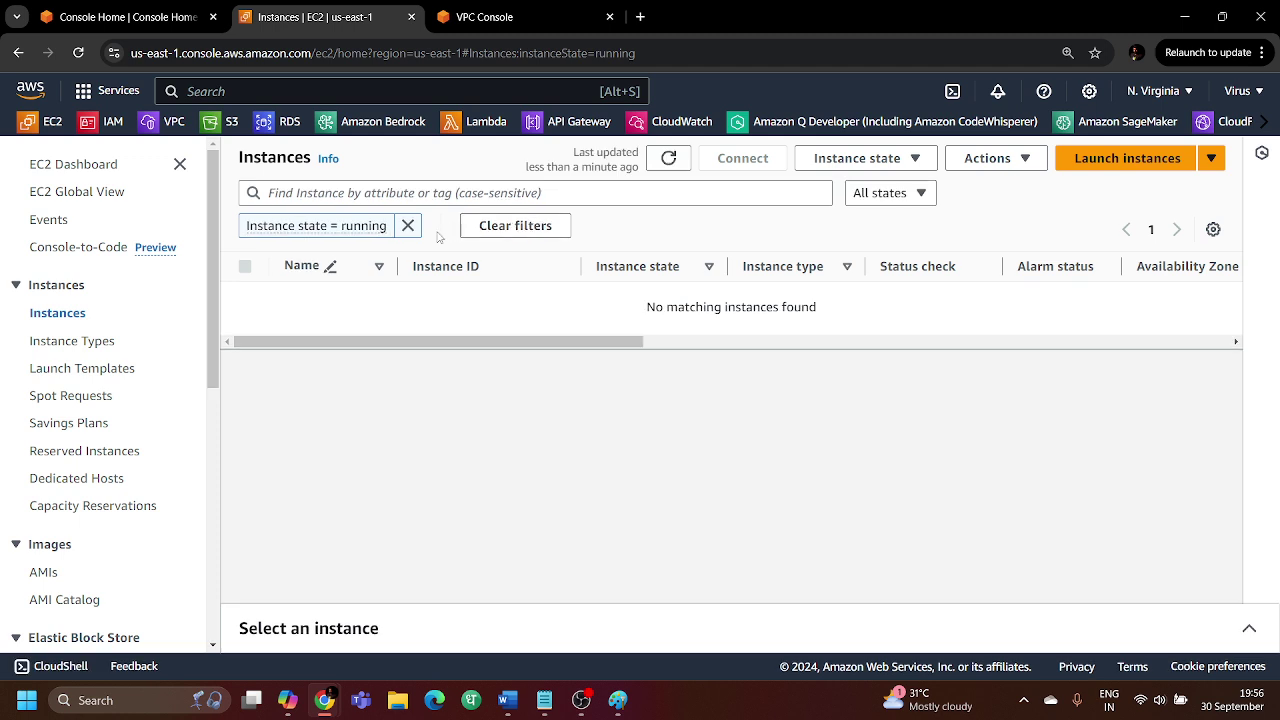
{"action": "left_click", "coordinate": [408, 226]}
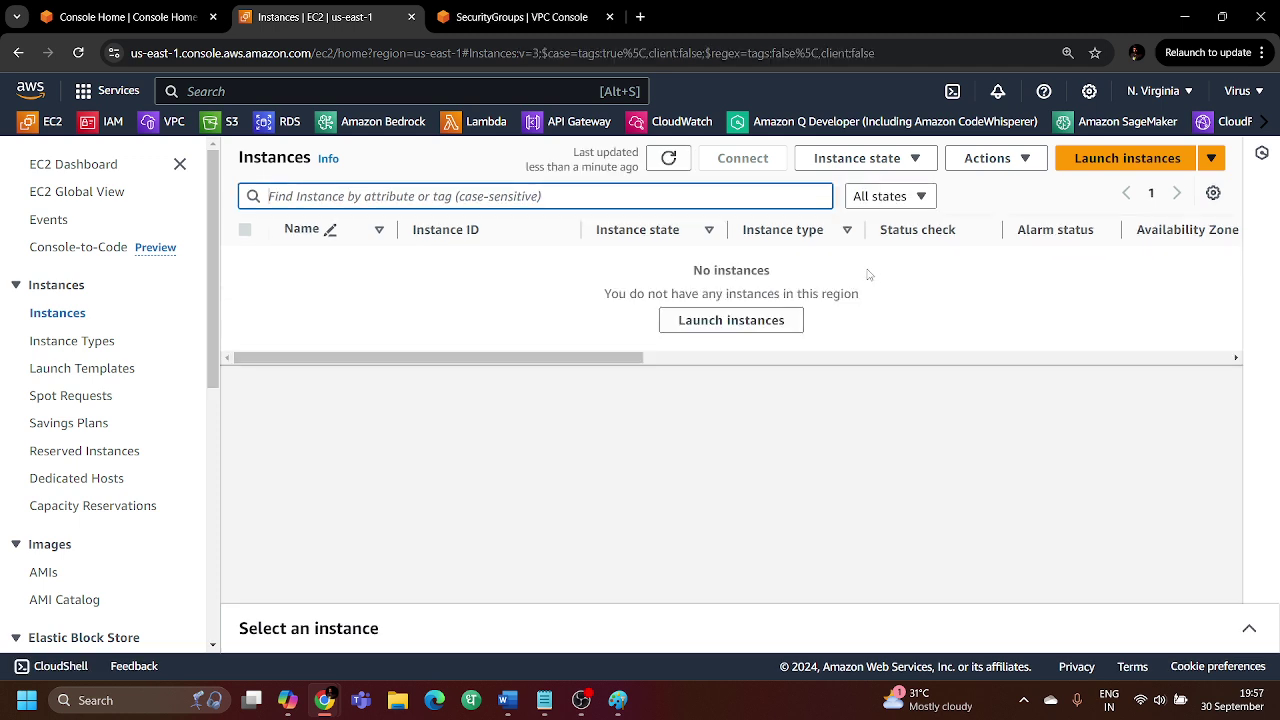
Search the services for "elast", open ElastiCache in a new tab and place it after the VPC tab
{"action": "left_click", "coordinate": [367, 91]}
{"action": "type", "text": "elast"}
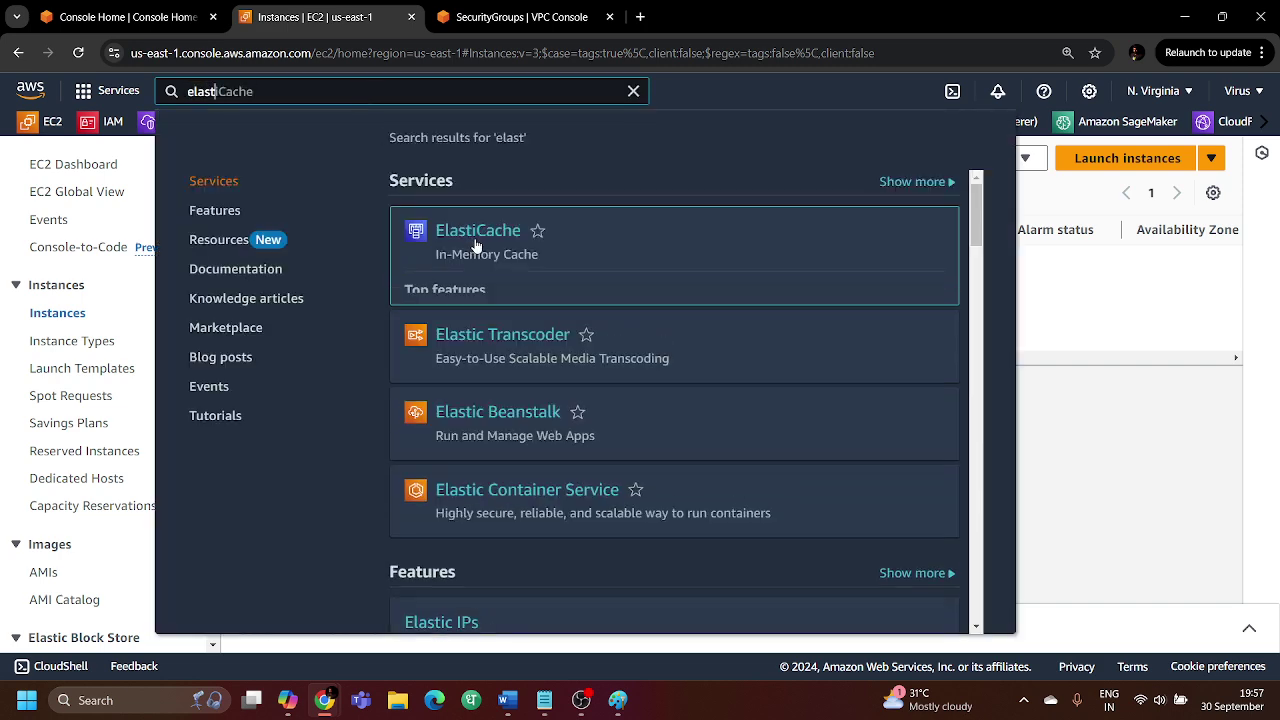
{"action": "right_click", "coordinate": [486, 238]}
{"action": "key", "text": "Escape"}
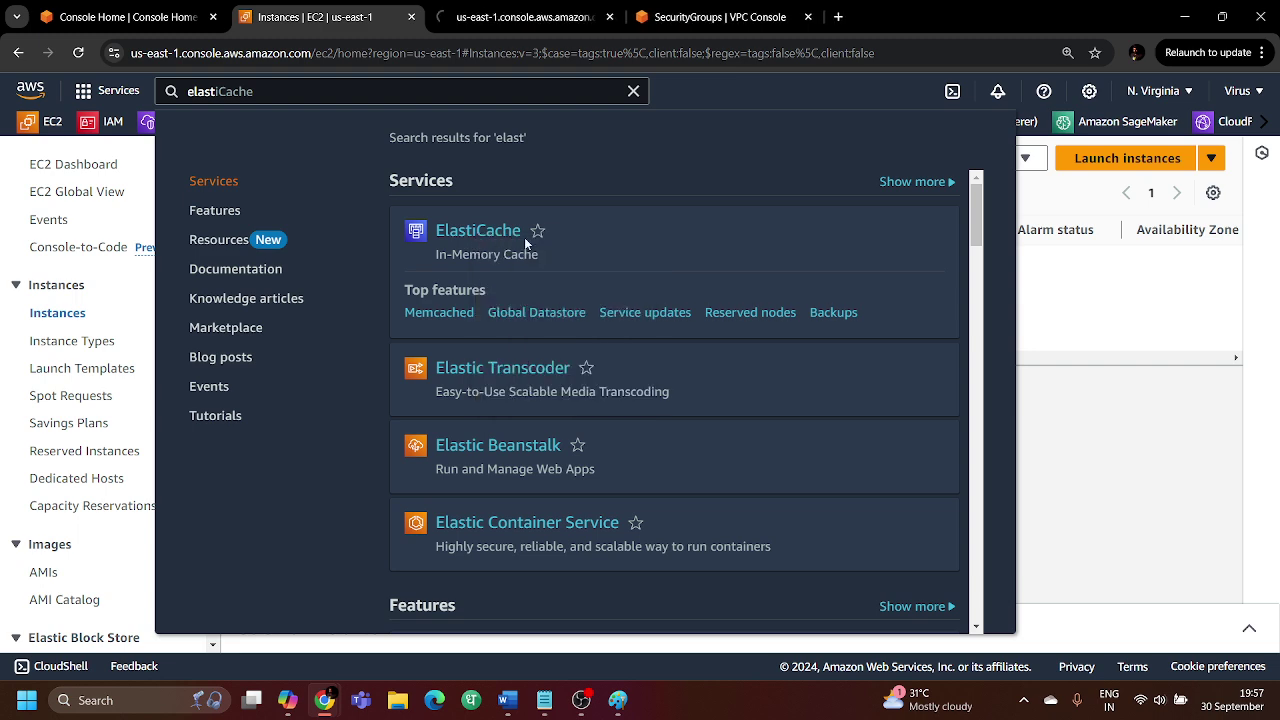
{"action": "scroll", "coordinate": [700, 420], "scroll_direction": "down", "scroll_amount": 1}
{"action": "left_click", "coordinate": [1040, 210]}
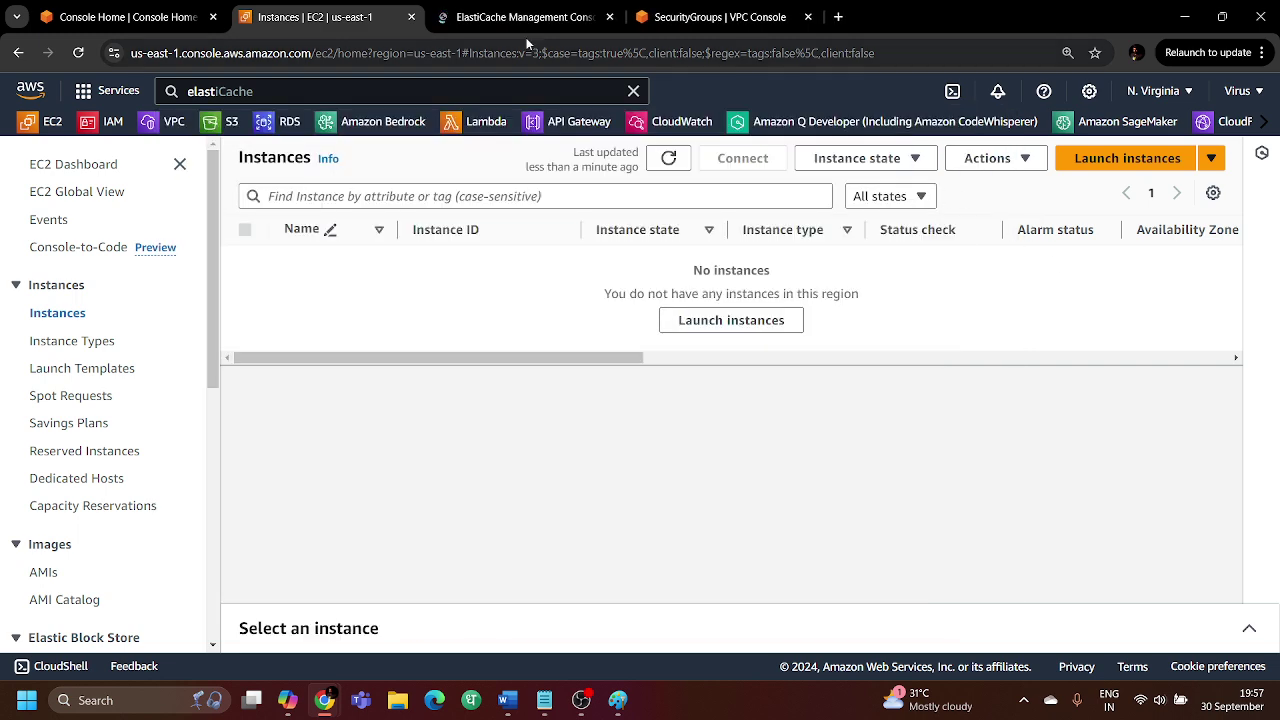
{"action": "left_click_drag", "start_coordinate": [525, 17], "coordinate": [732, 25]}
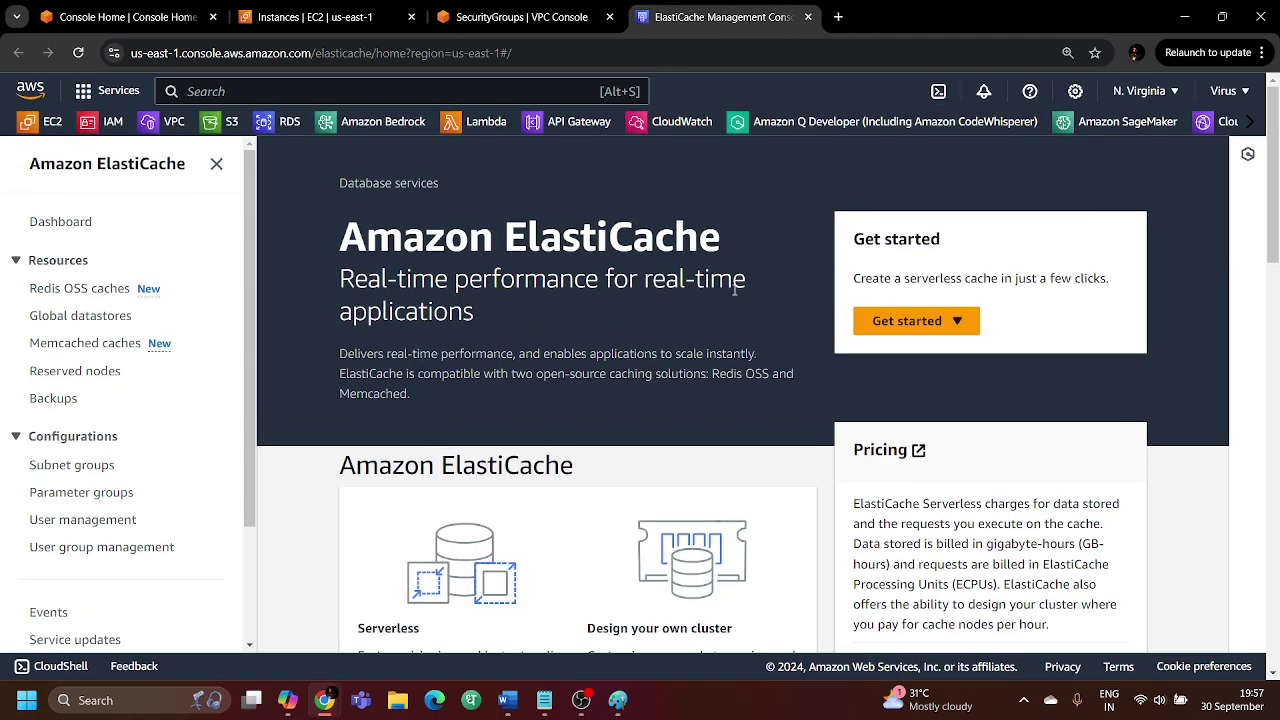
Switch the VPC, EC2 and ElastiCache consoles to the Asia Pacific (Singapore) region
{"action": "left_click", "coordinate": [500, 17]}
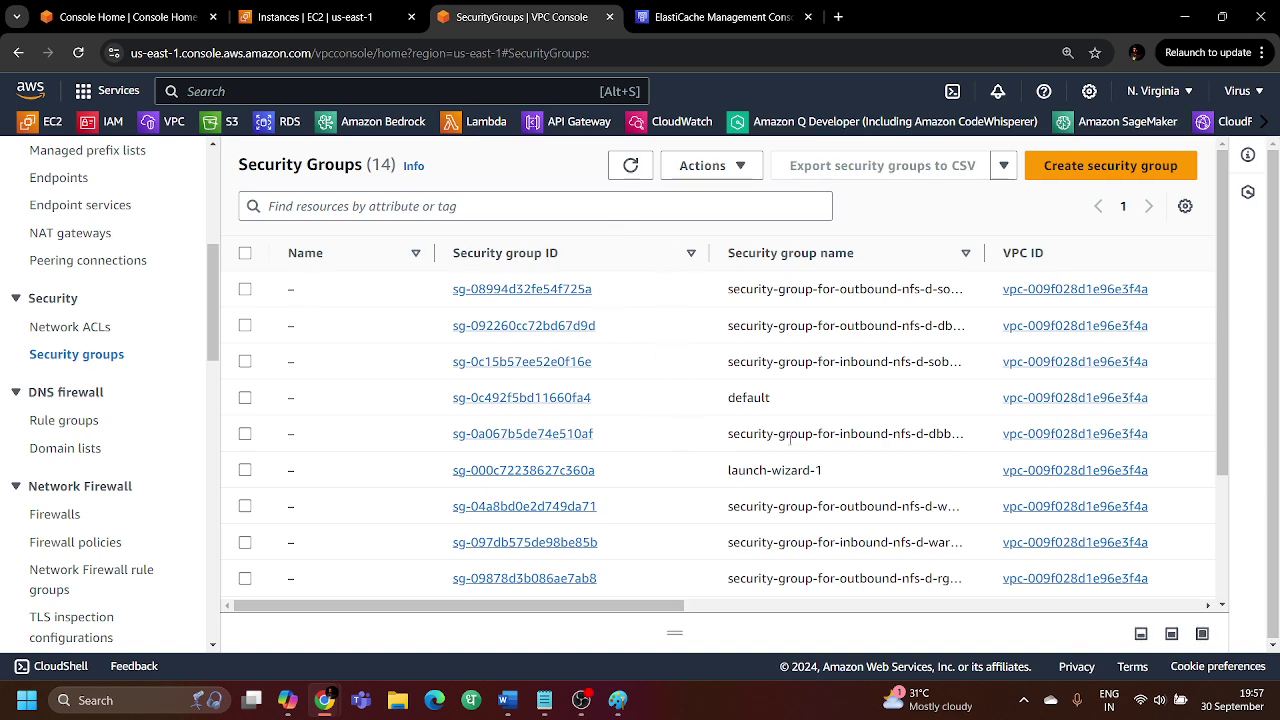
{"action": "left_click", "coordinate": [1156, 91]}
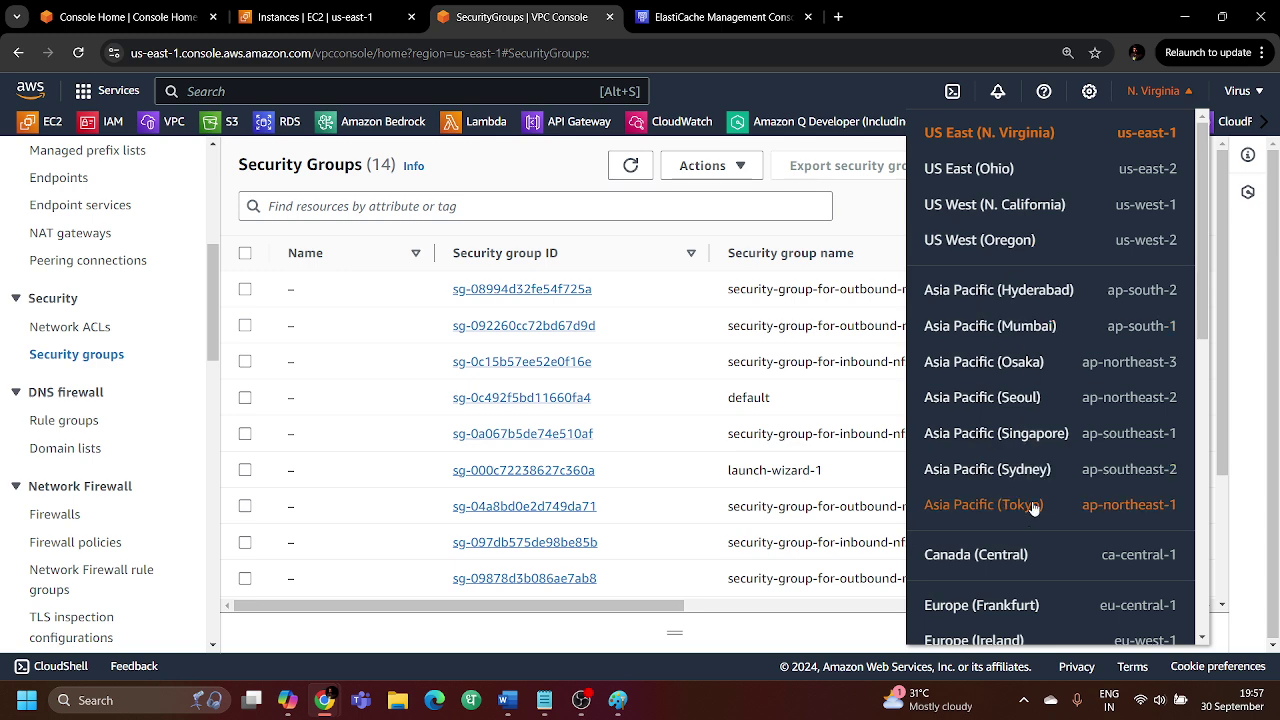
{"action": "left_click", "coordinate": [1030, 438]}
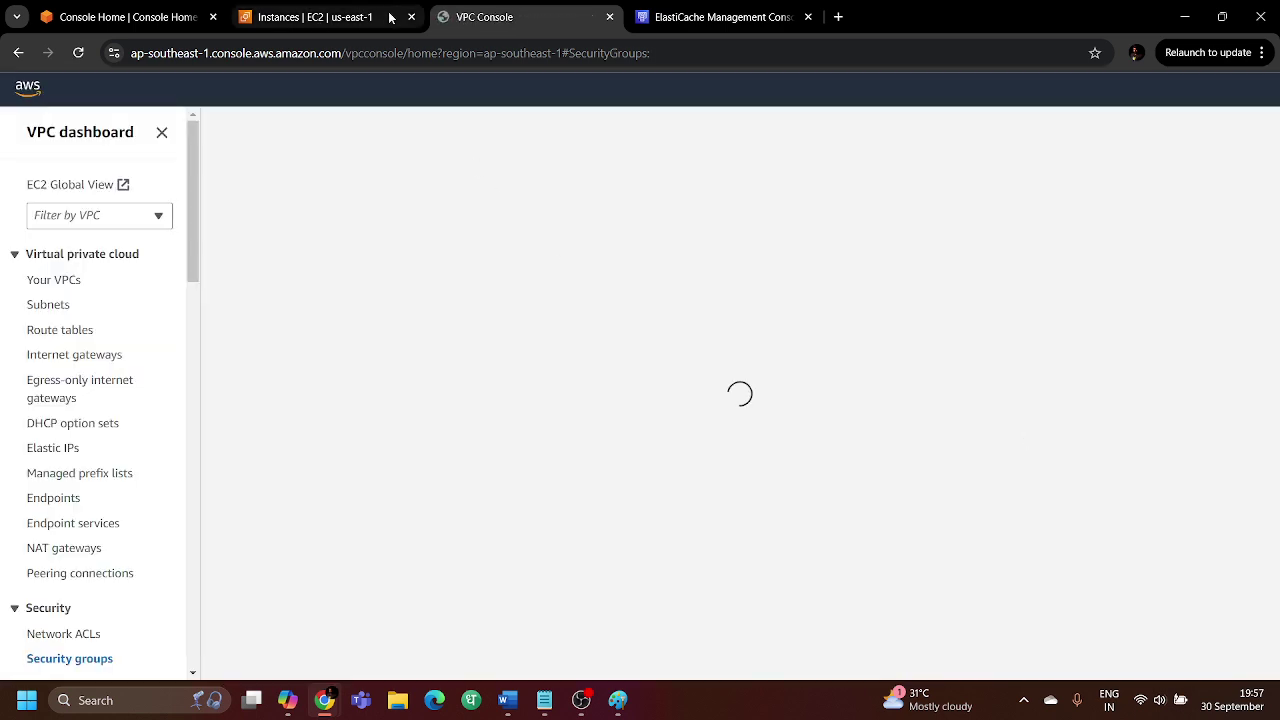
{"action": "left_click", "coordinate": [320, 22]}
{"action": "left_click", "coordinate": [1153, 91]}
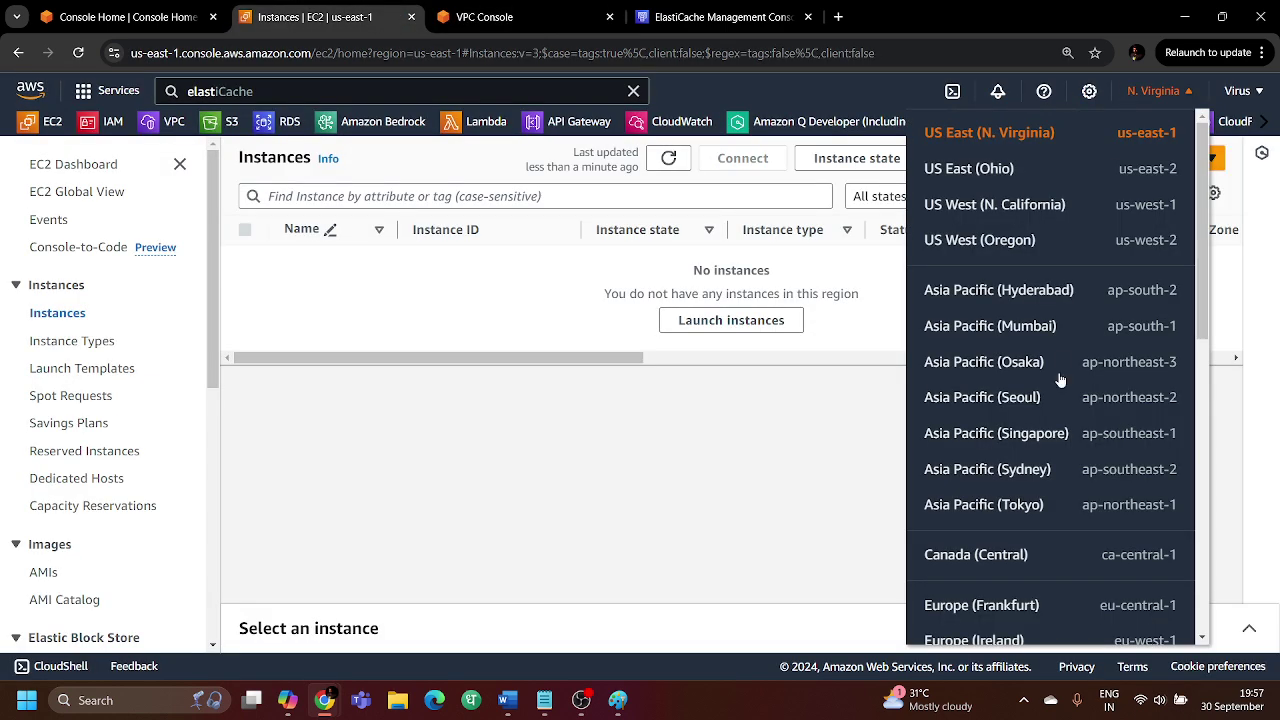
{"action": "left_click", "coordinate": [1046, 436]}
{"action": "left_click", "coordinate": [715, 17]}
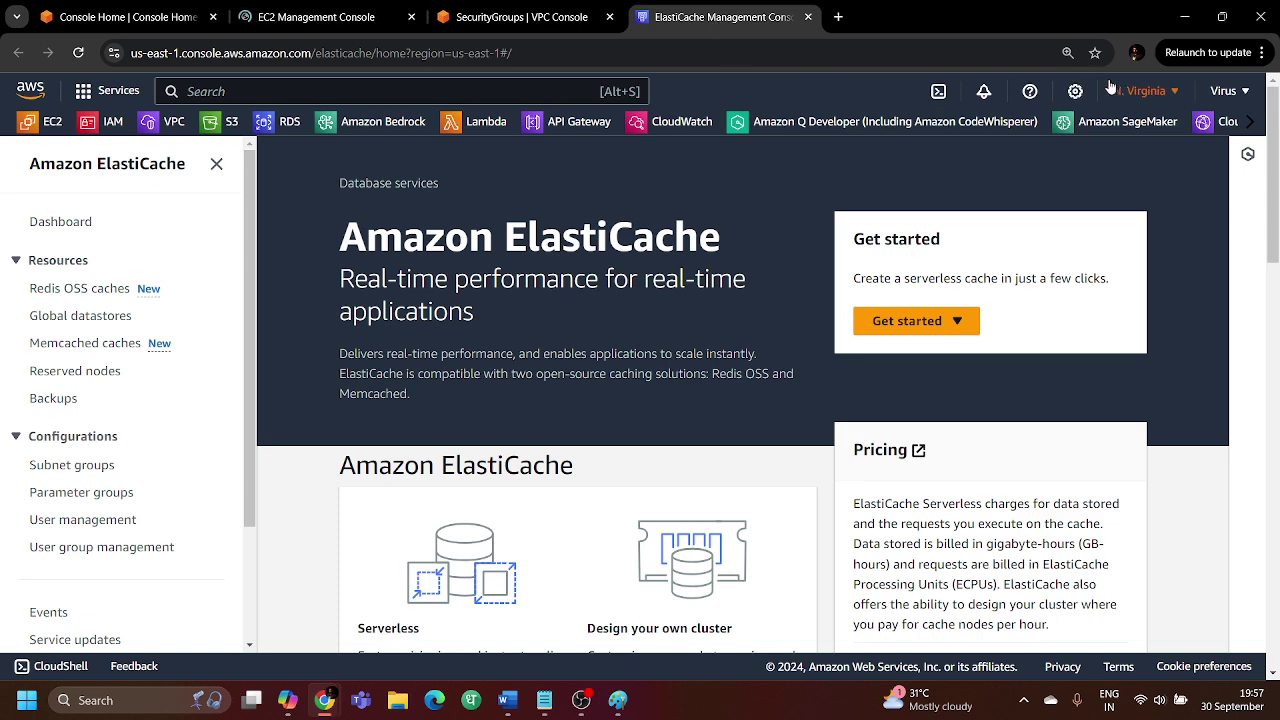
{"action": "left_click", "coordinate": [1140, 91]}
{"action": "left_click", "coordinate": [1015, 434]}
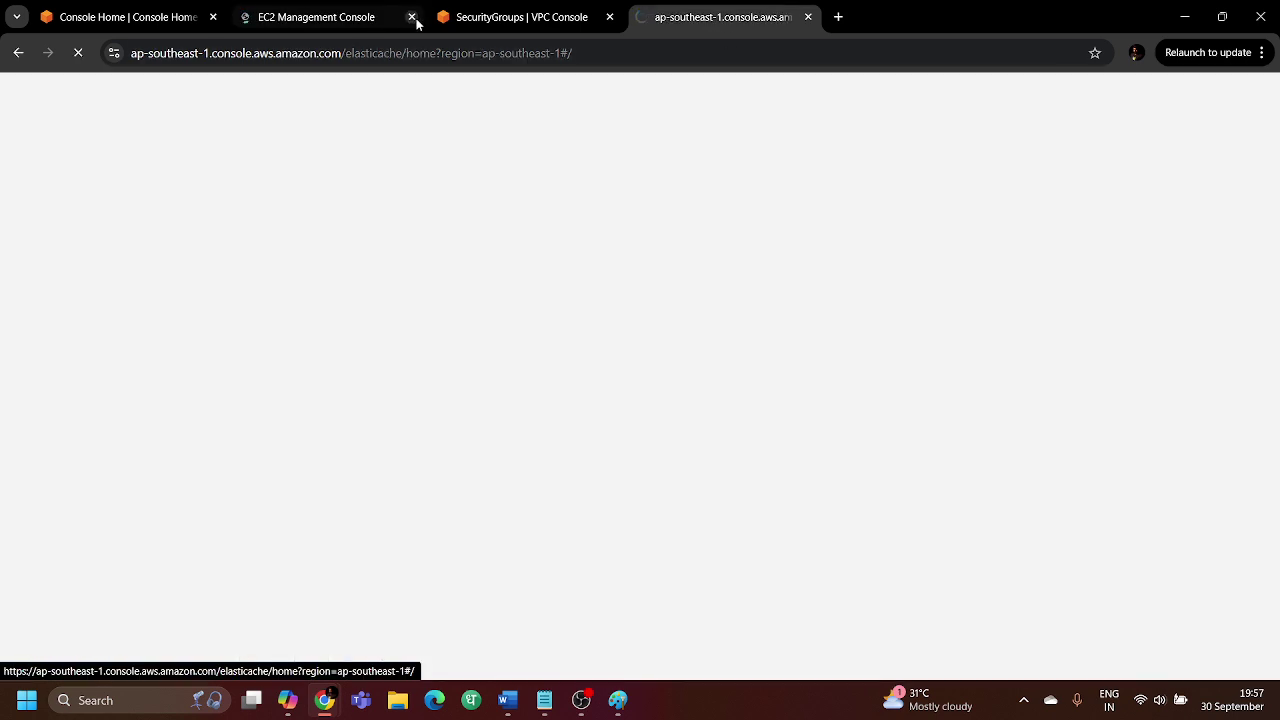
Start creating a security group in the VPC console and name it Elasticache-SG
{"action": "left_click", "coordinate": [390, 12]}
{"action": "left_click", "coordinate": [477, 8]}
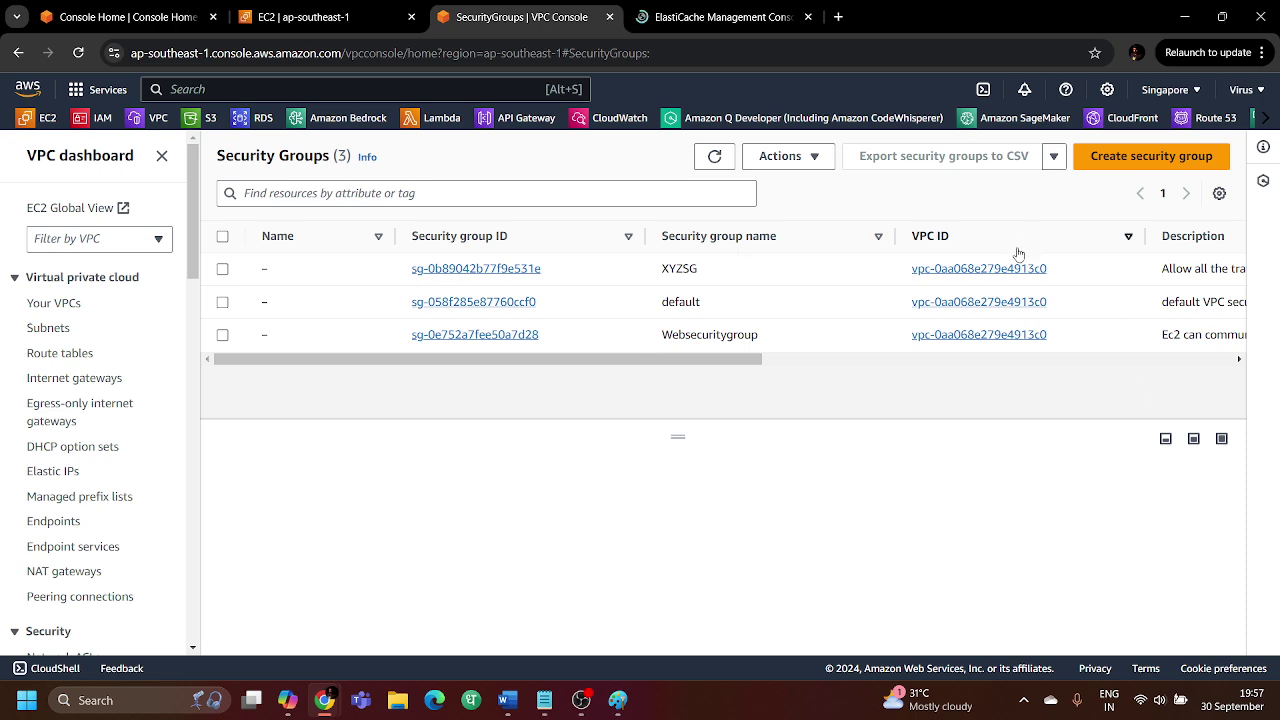
{"action": "left_click", "coordinate": [1151, 156]}
{"action": "scroll", "coordinate": [571, 274], "scroll_direction": "down", "scroll_amount": 5}
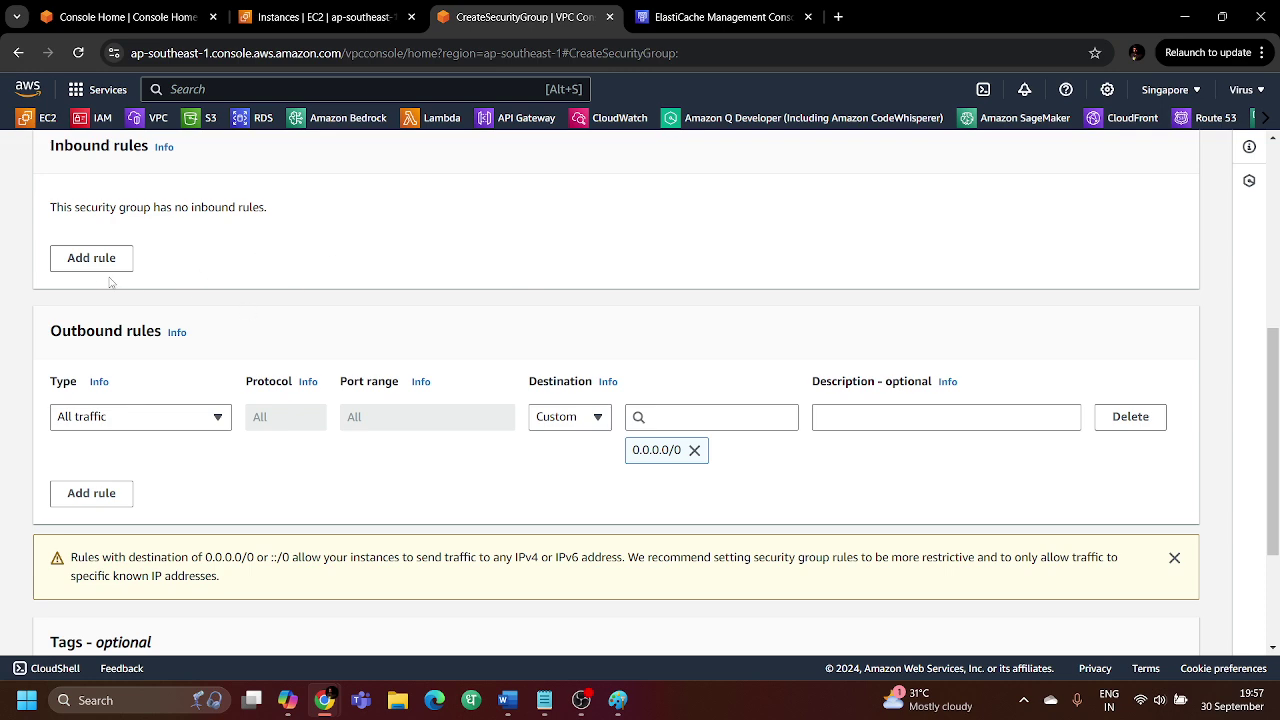
{"action": "scroll", "coordinate": [111, 283], "scroll_direction": "up", "scroll_amount": 5}
{"action": "left_click", "coordinate": [171, 353]}
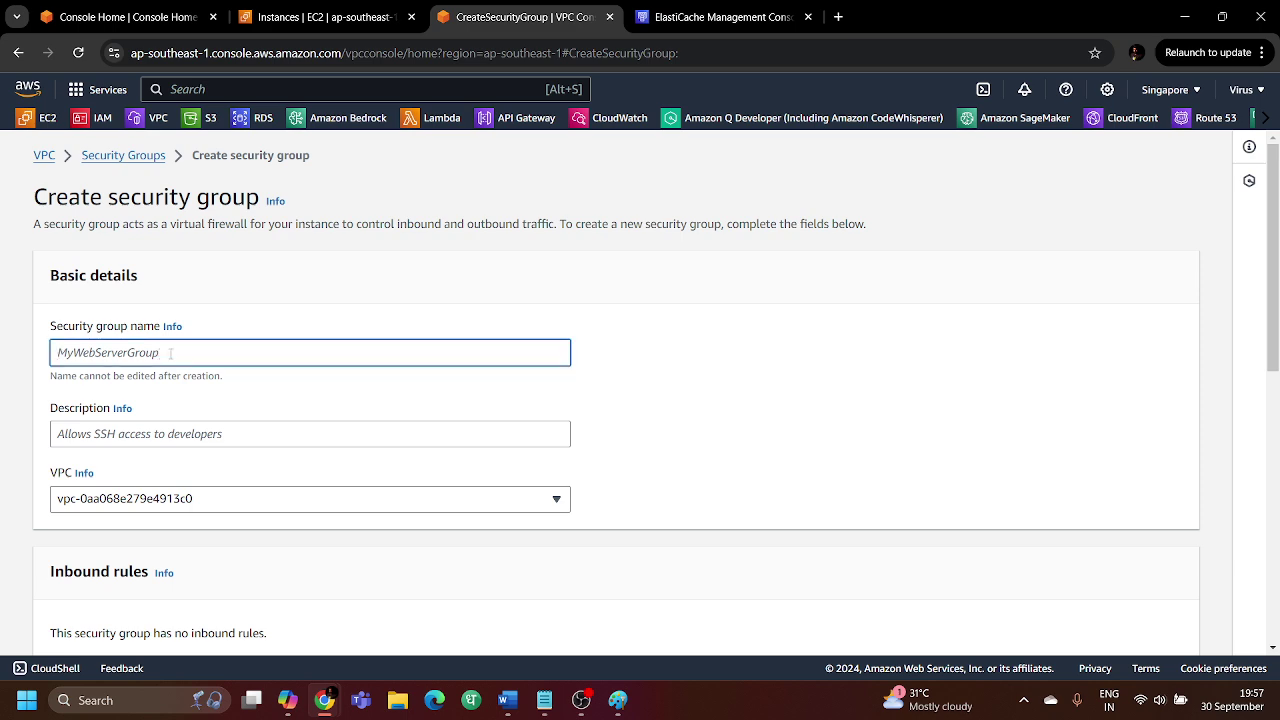
{"action": "type", "text": "E"}
{"action": "key", "text": "BackSpace"}
{"action": "type", "text": "Elasticache-SG"}
Describe the security group as "SG for elasticache" and choose the default VPC
{"action": "scroll", "coordinate": [160, 360], "scroll_direction": "down", "scroll_amount": 1}
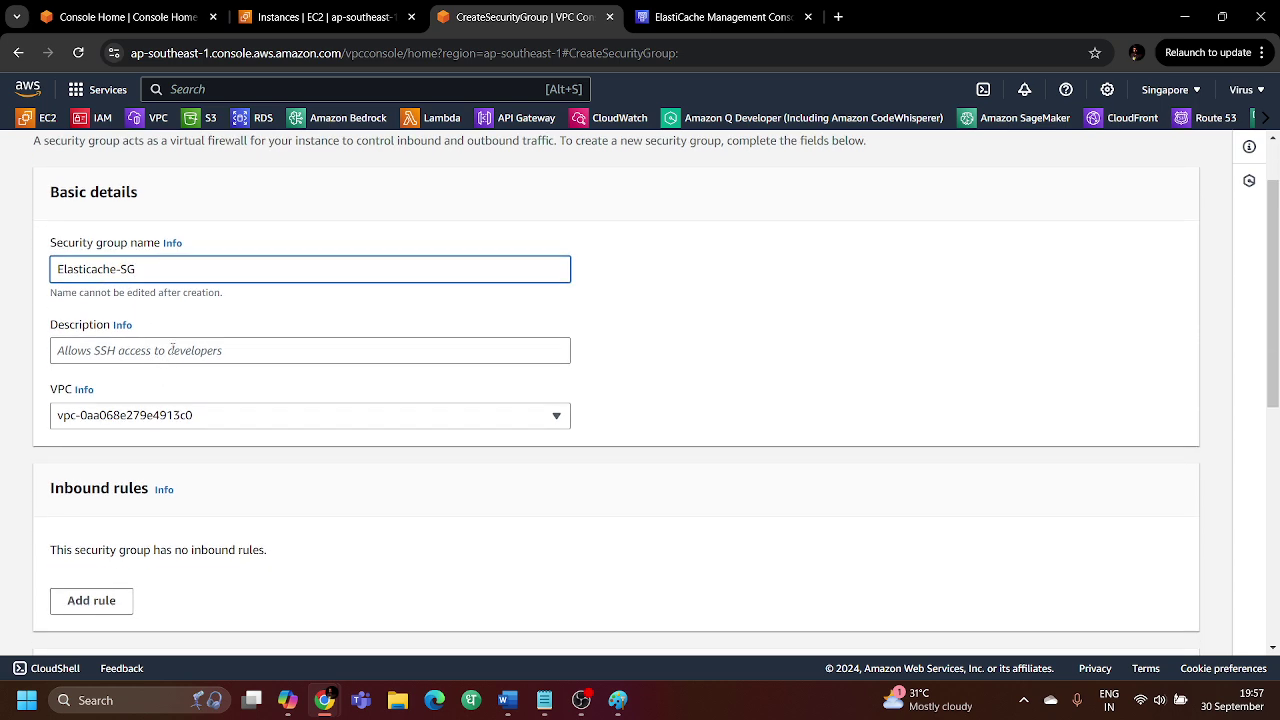
{"action": "left_click", "coordinate": [175, 349]}
{"action": "type", "text": "SG for"}
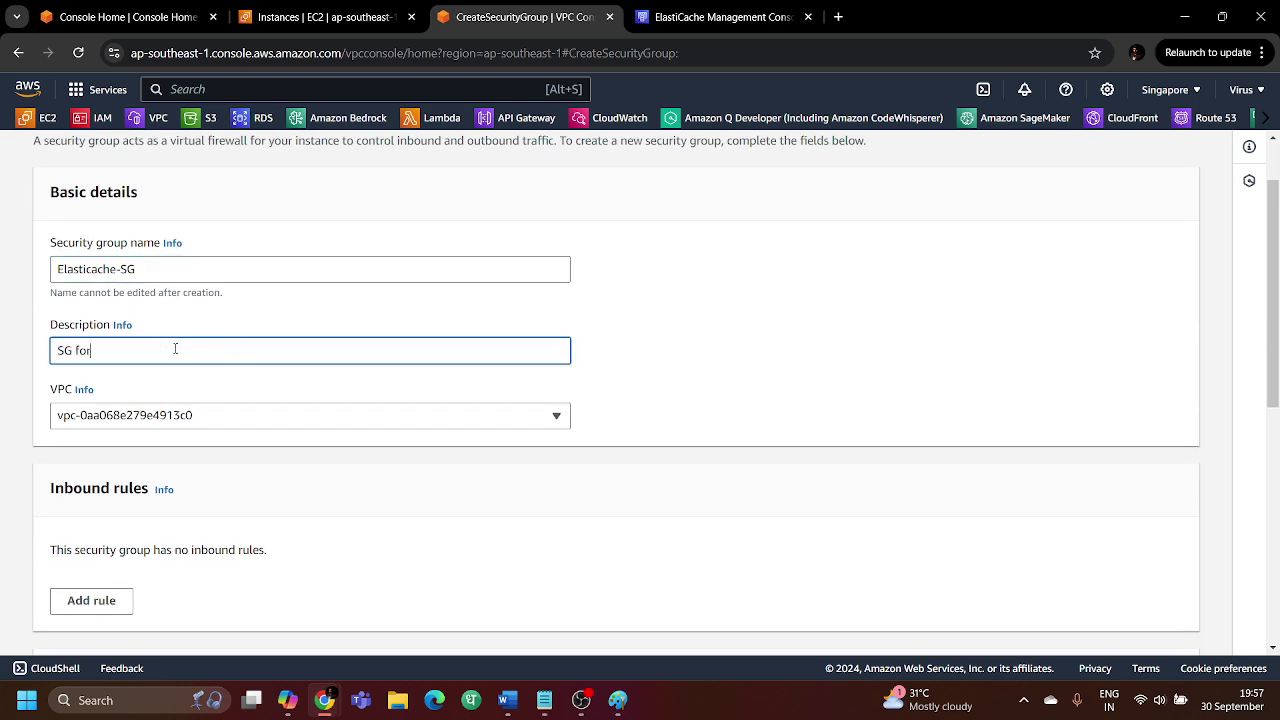
{"action": "type", "text": " elasticache"}
{"action": "scroll", "coordinate": [175, 349], "scroll_direction": "down", "scroll_amount": 2}
{"action": "left_click", "coordinate": [184, 250]}
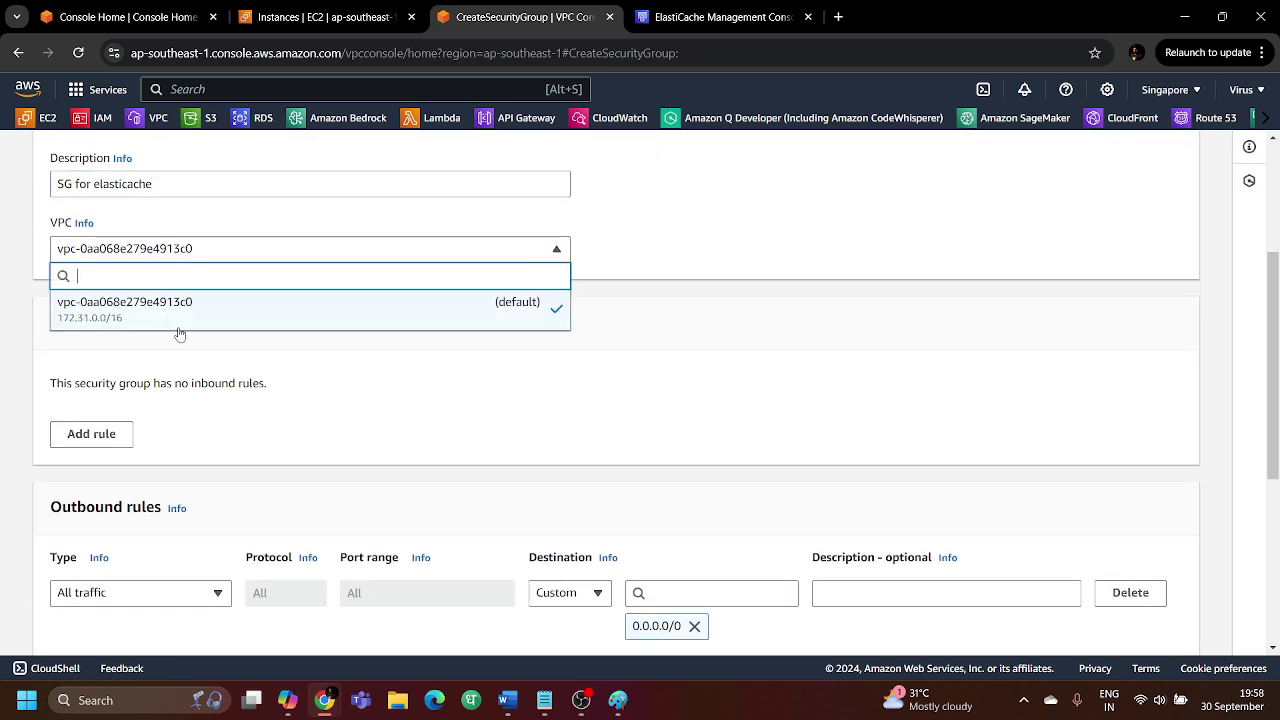
{"action": "left_click", "coordinate": [300, 327]}
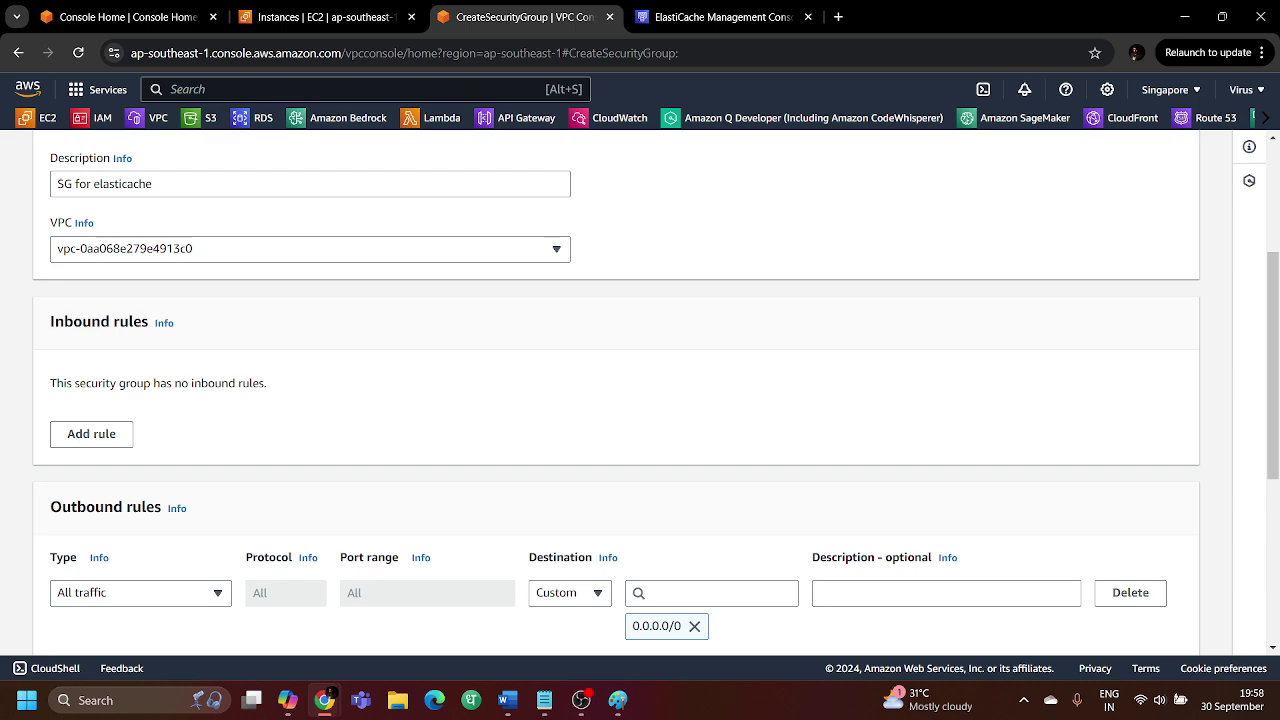
Add an inbound SSH rule with the source Anywhere-IPv4 (0.0.0.0/0)
{"action": "left_click", "coordinate": [95, 434]}
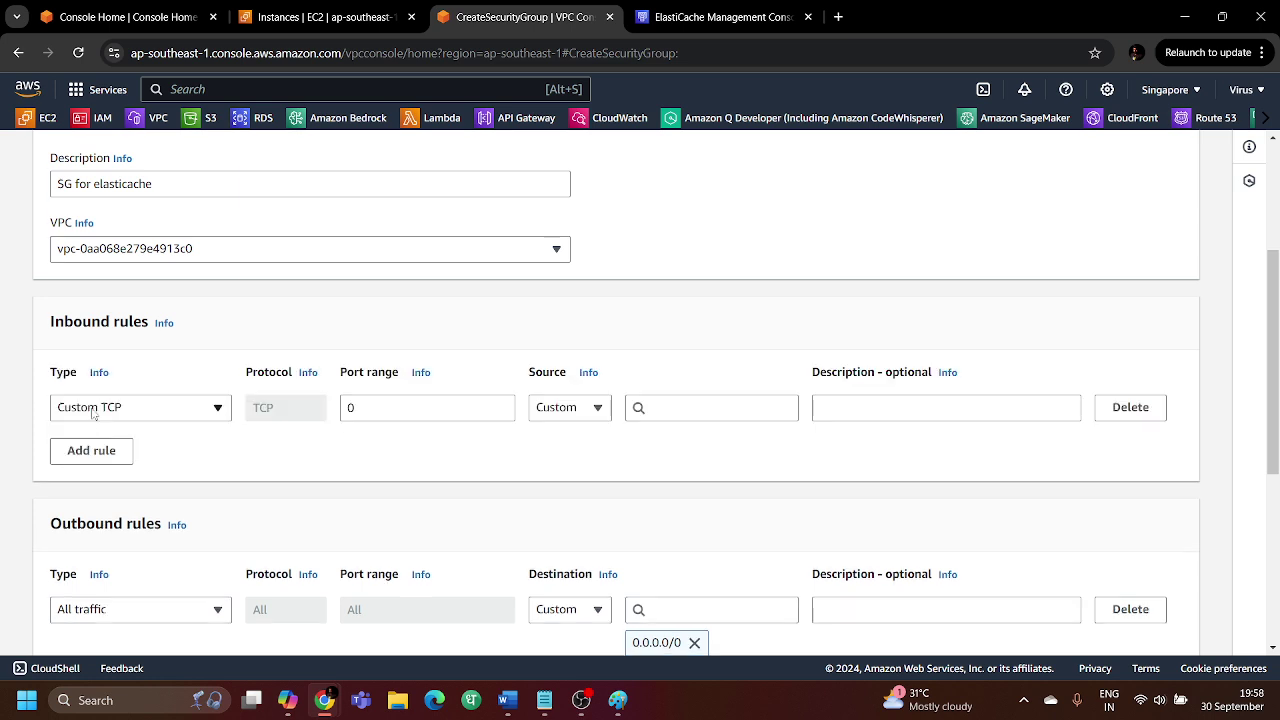
{"action": "left_click", "coordinate": [93, 410]}
{"action": "type", "text": "ssh"}
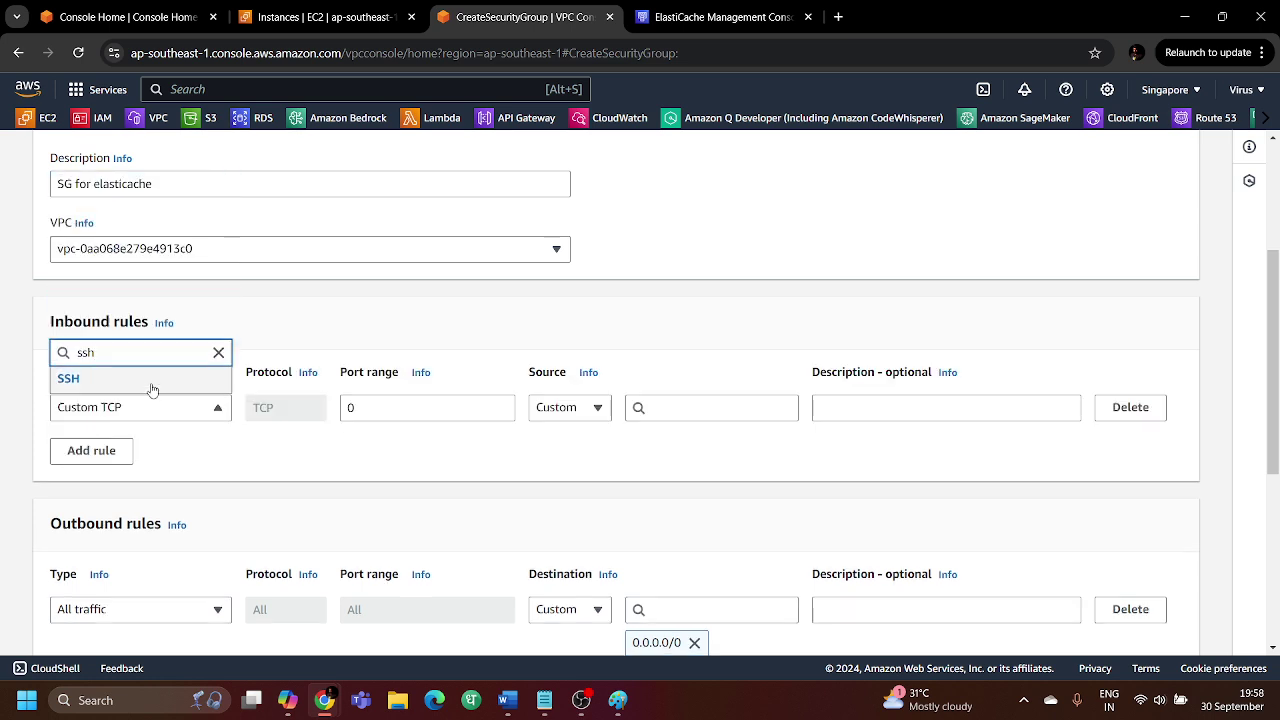
{"action": "left_click", "coordinate": [150, 378]}
{"action": "left_click", "coordinate": [598, 414]}
{"action": "left_click", "coordinate": [605, 457]}
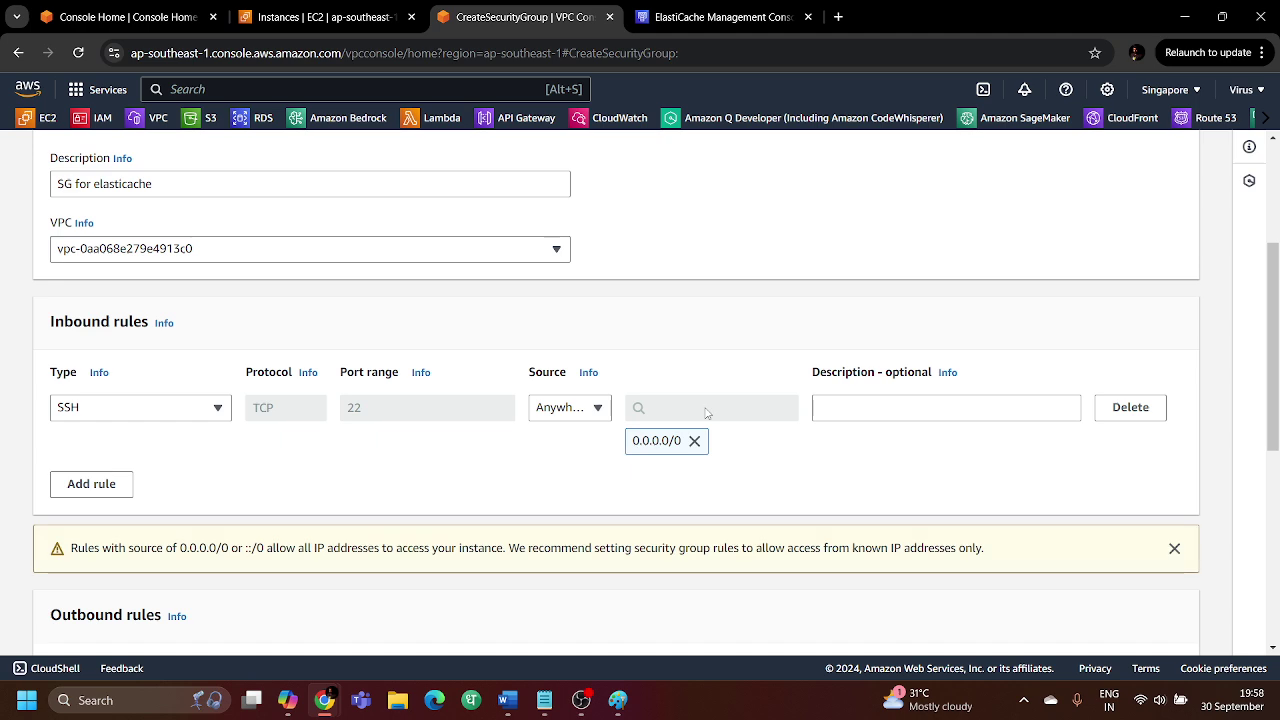
Add a second inbound rule for HTTP with the source Anywhere-IPv4
{"action": "scroll", "coordinate": [258, 474], "scroll_direction": "down", "scroll_amount": 3}
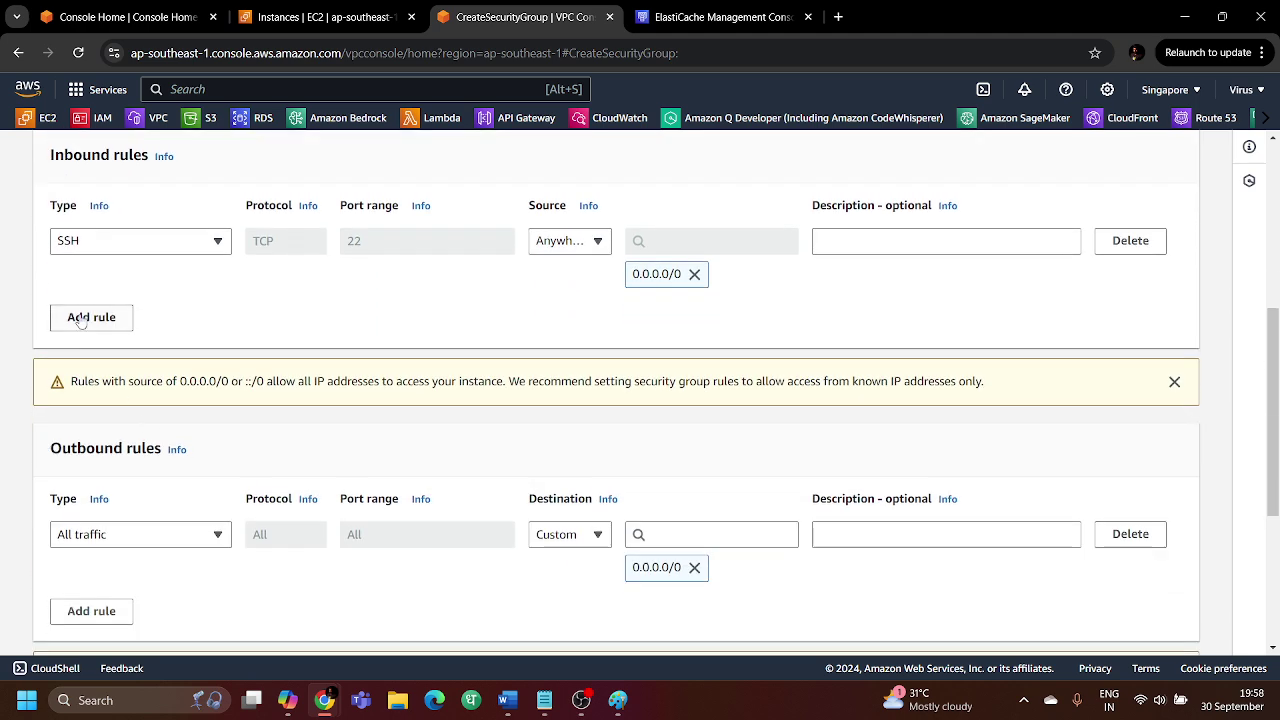
{"action": "left_click", "coordinate": [91, 316]}
{"action": "left_click", "coordinate": [140, 310]}
{"action": "type", "text": "htto"}
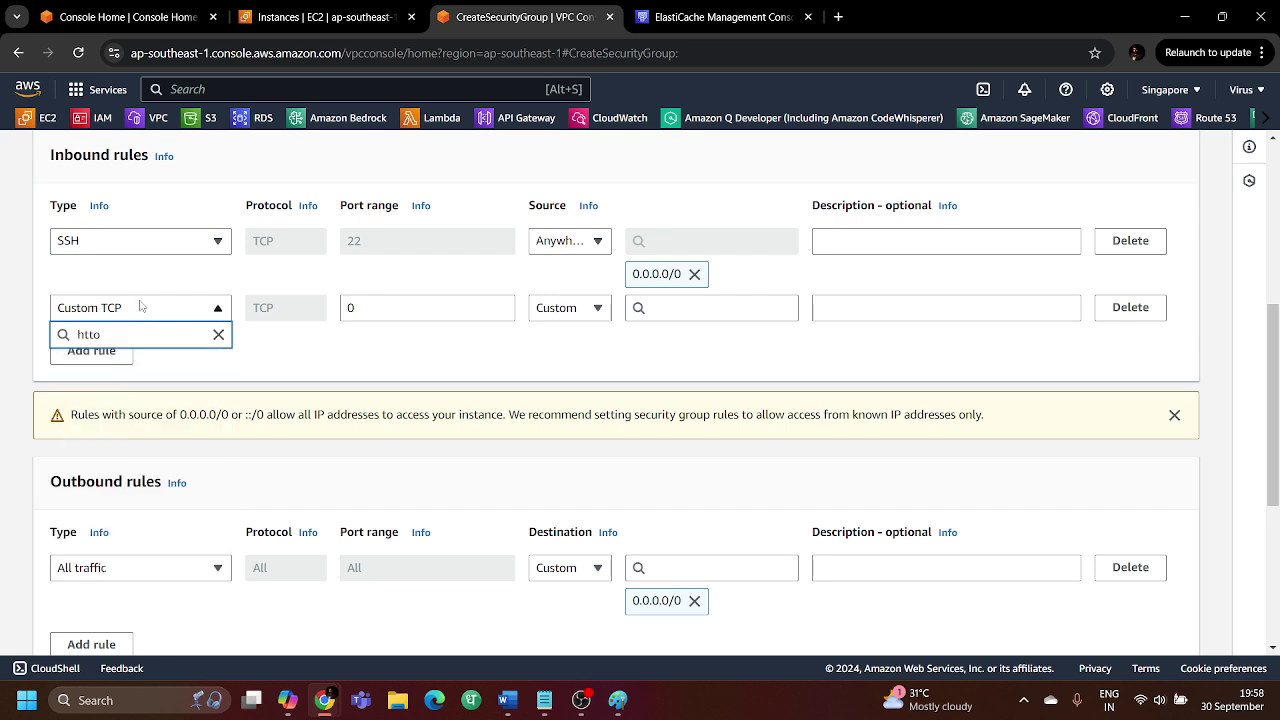
{"action": "key", "text": "BackSpace"}
{"action": "type", "text": "p"}
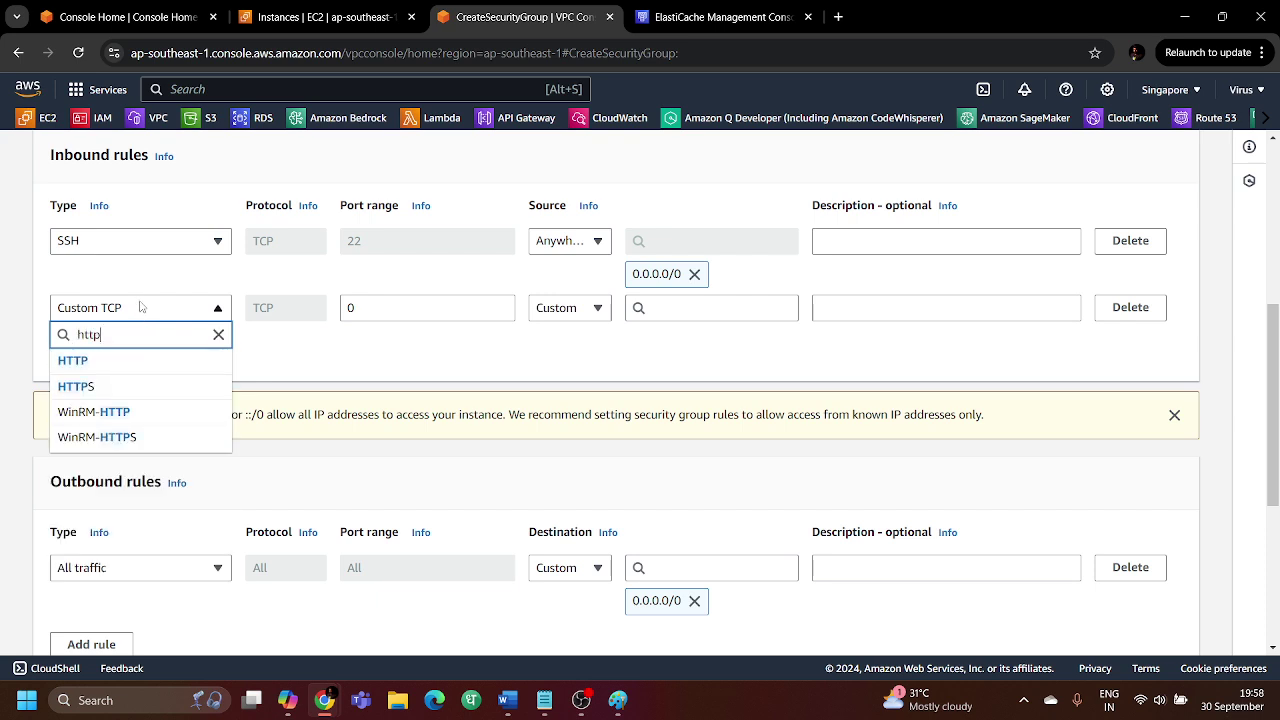
{"action": "left_click", "coordinate": [155, 361]}
{"action": "left_click", "coordinate": [564, 314]}
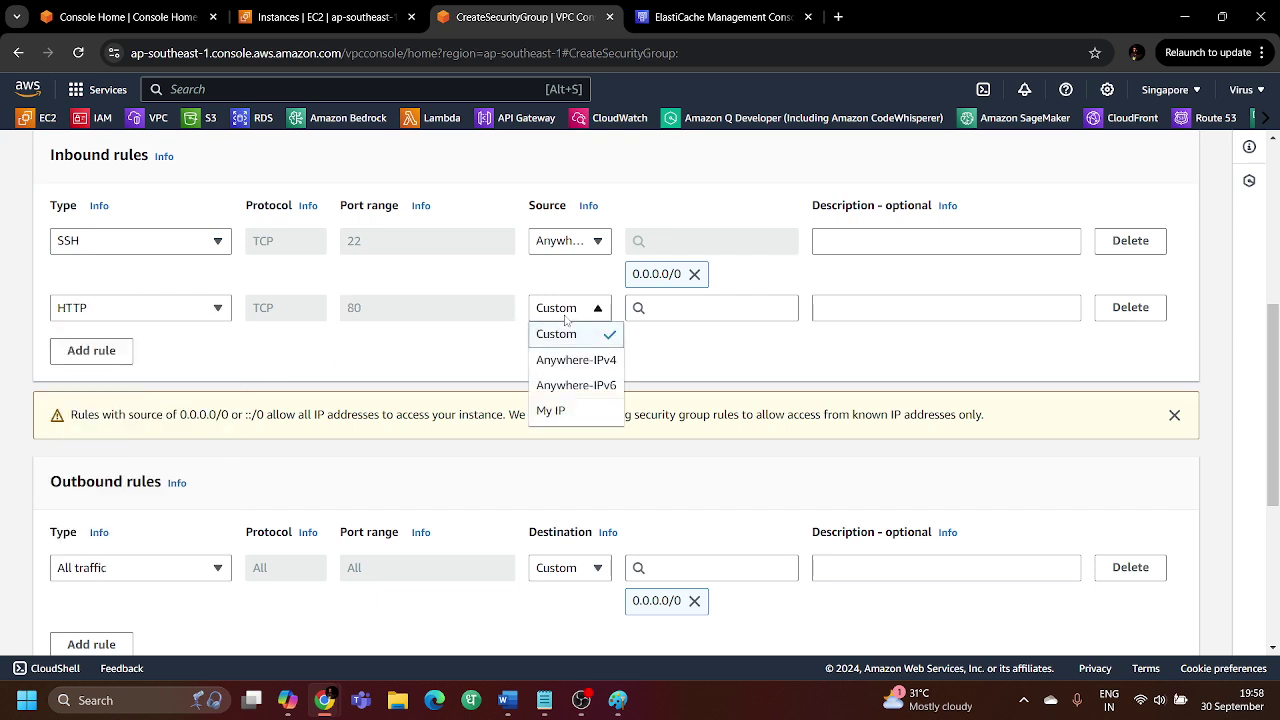
{"action": "left_click", "coordinate": [580, 362]}
{"action": "scroll", "coordinate": [95, 235], "scroll_direction": "down", "scroll_amount": 3}
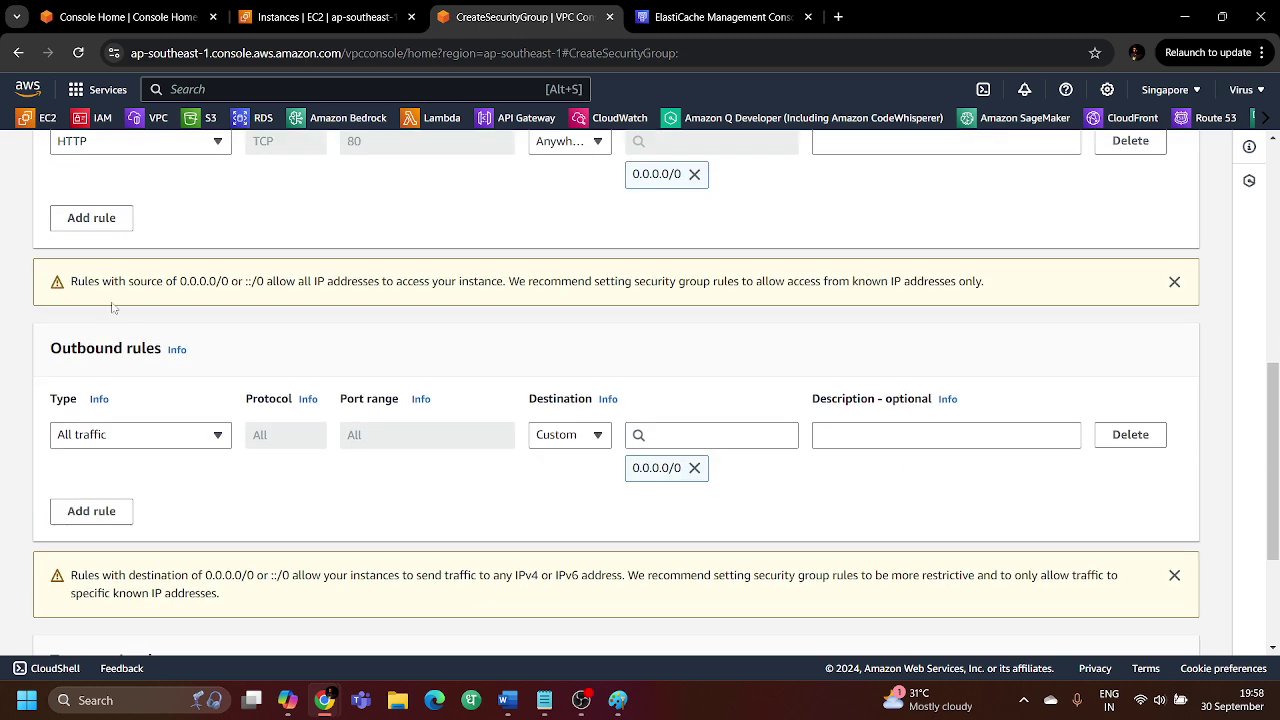
Add a third inbound rule of type Custom TCP for port 6379 with the source Anywhere-IPv4
{"action": "left_click", "coordinate": [92, 224]}
{"action": "left_click", "coordinate": [94, 250]}
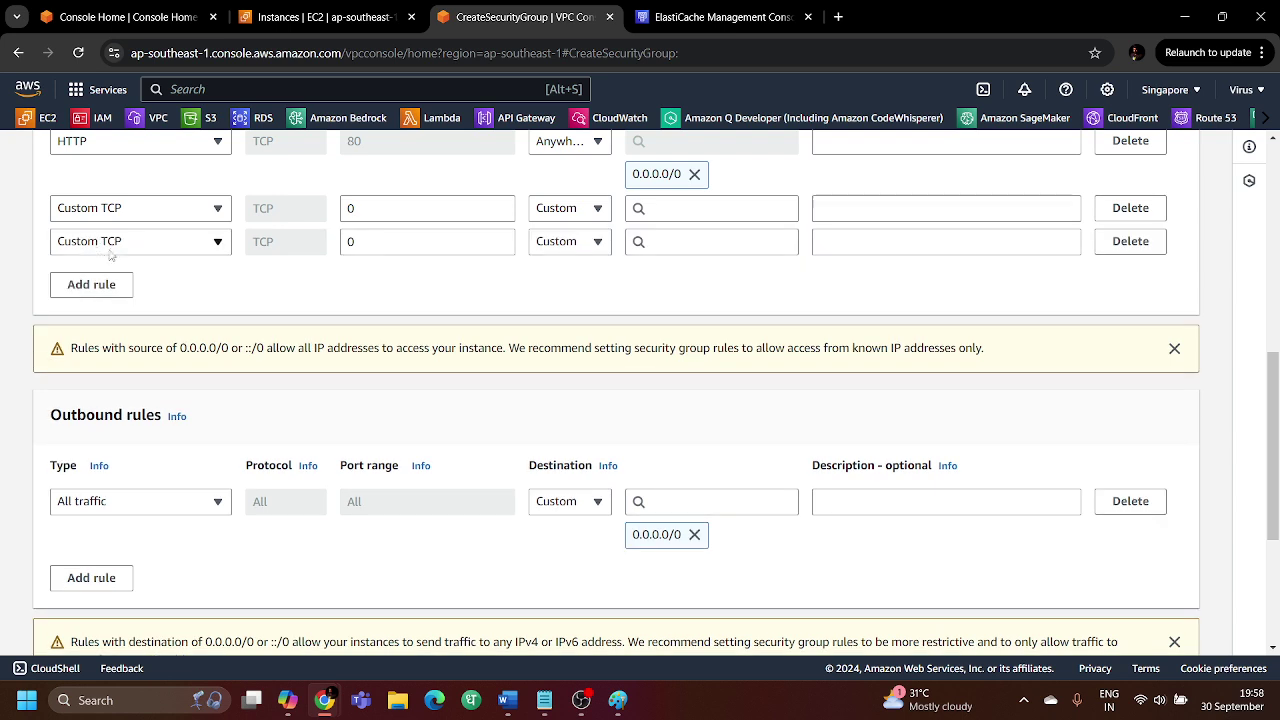
{"action": "left_click", "coordinate": [1112, 244]}
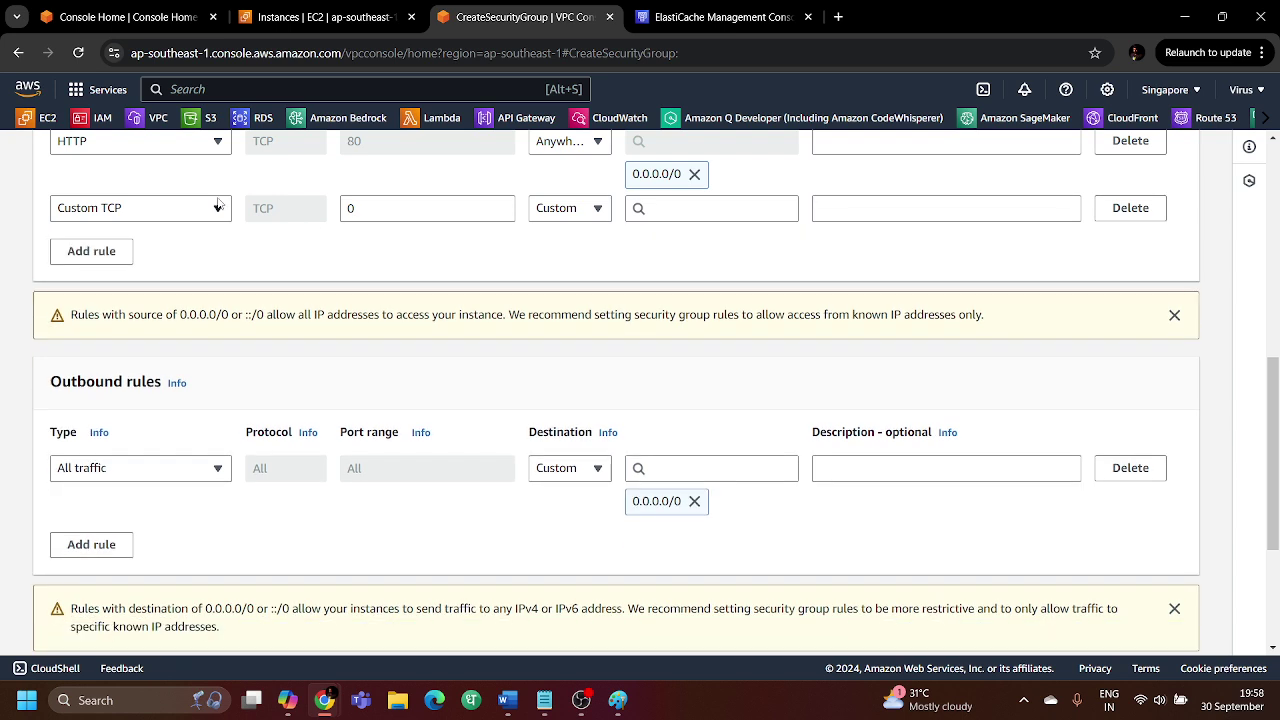
{"action": "left_click", "coordinate": [410, 211]}
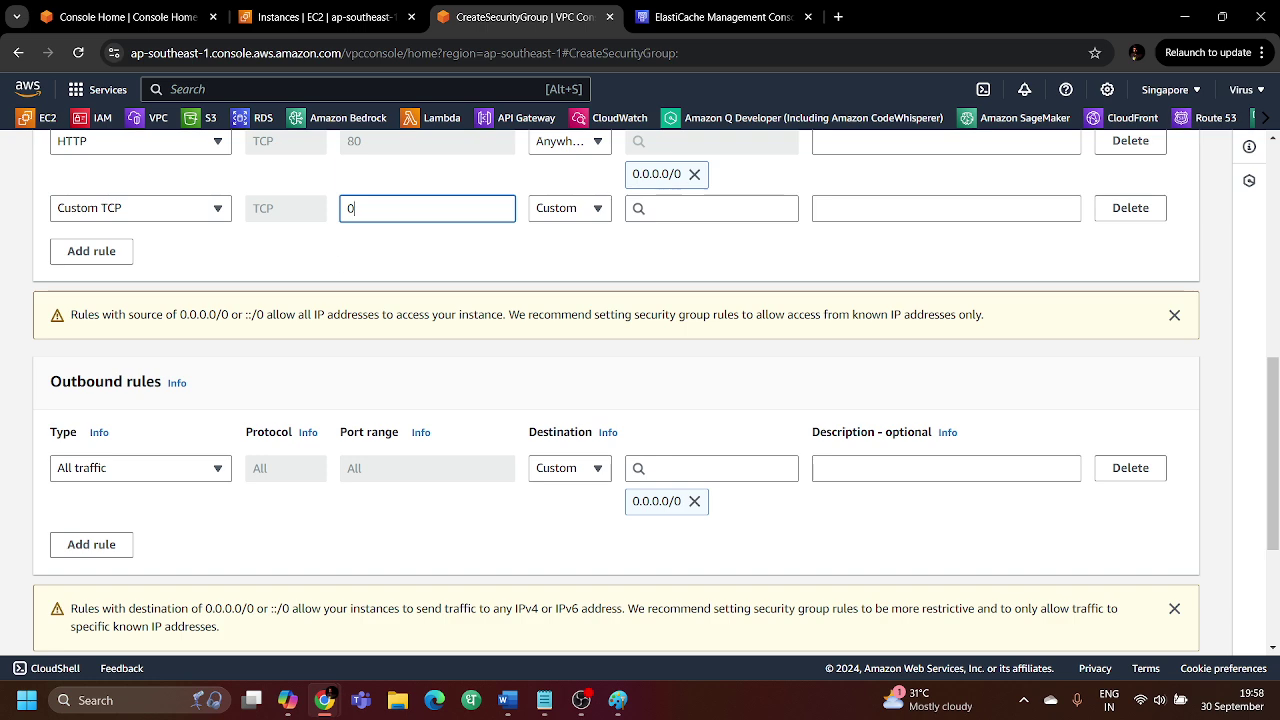
{"action": "left_click_drag", "start_coordinate": [418, 208], "coordinate": [347, 208]}
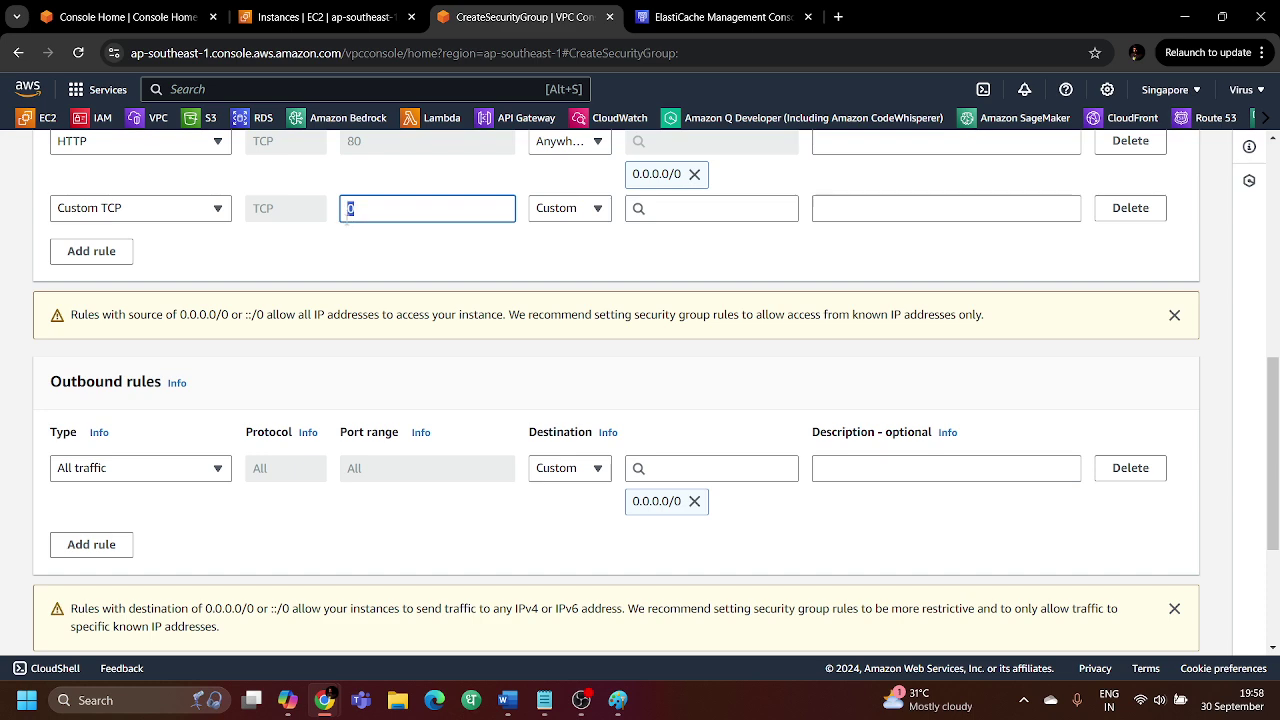
{"action": "scroll", "coordinate": [354, 240], "scroll_direction": "up", "scroll_amount": 3}
{"action": "scroll", "coordinate": [354, 248], "scroll_direction": "down", "scroll_amount": 3}
{"action": "type", "text": "6379"}
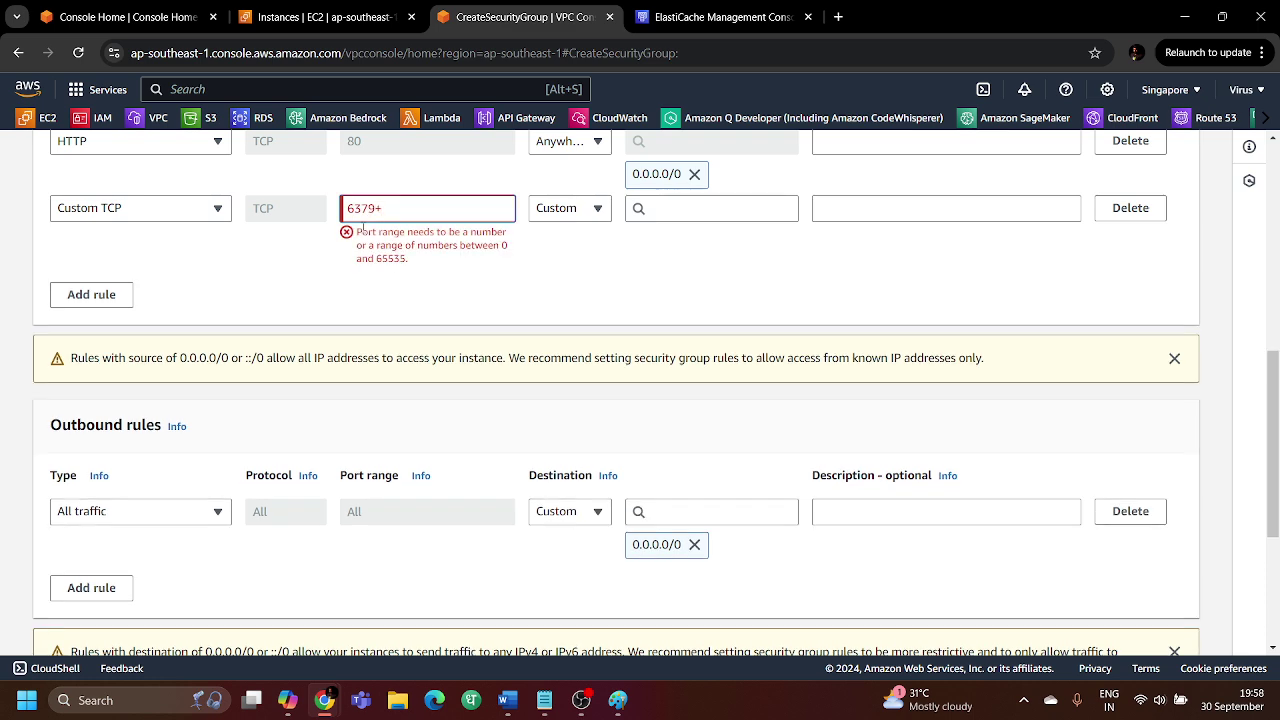
{"action": "left_click", "coordinate": [583, 218]}
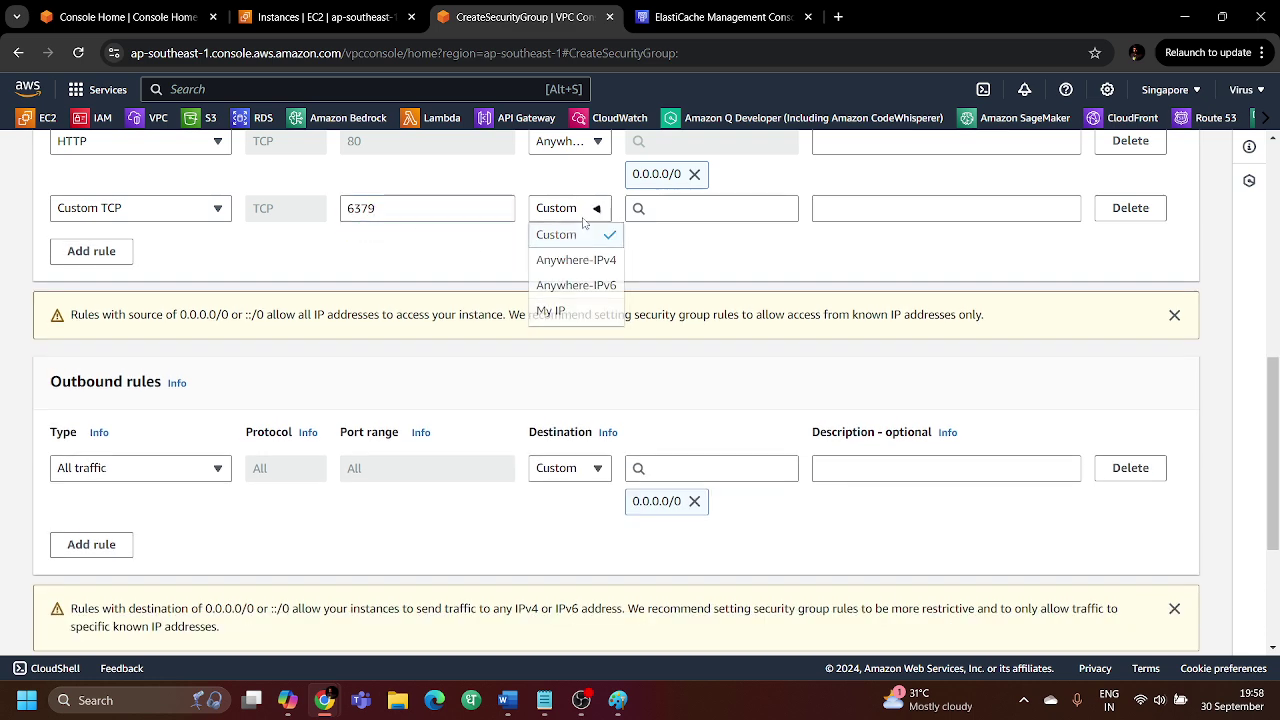
{"action": "left_click", "coordinate": [600, 260]}
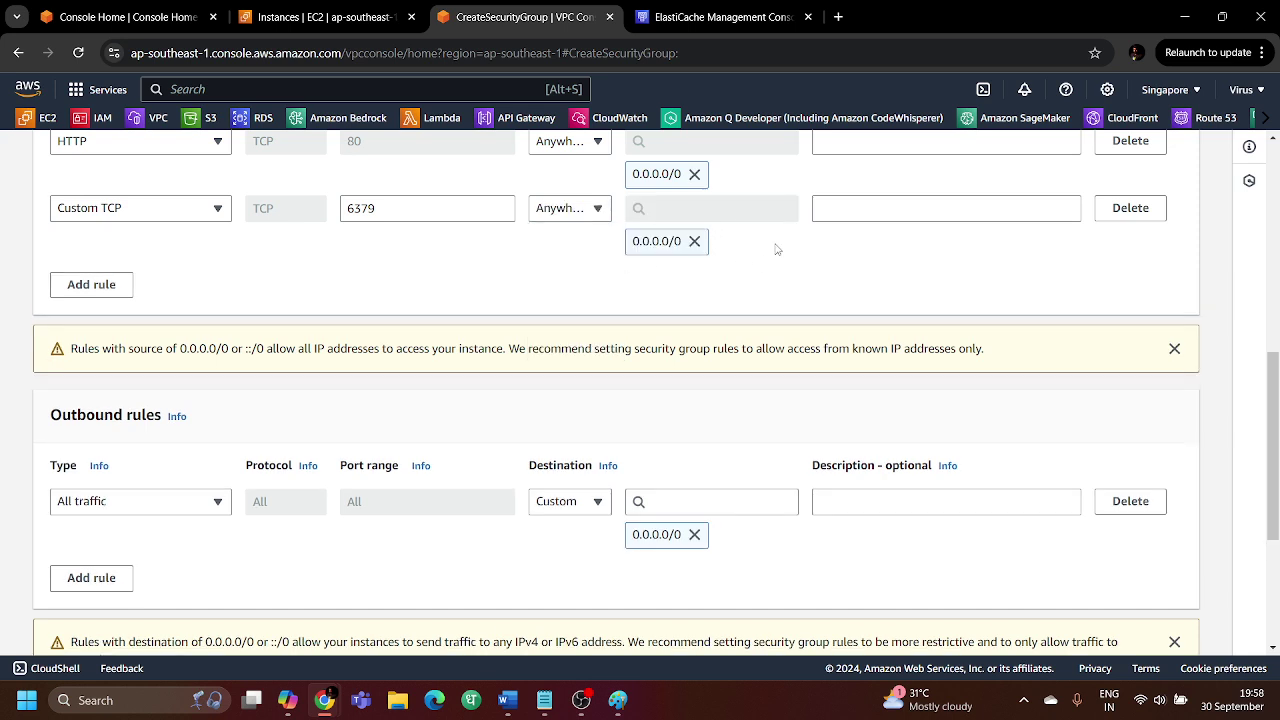
Review the three inbound rules, create the security group, and dismiss the notification
{"action": "scroll", "coordinate": [777, 249], "scroll_direction": "down", "scroll_amount": 3}
{"action": "scroll", "coordinate": [506, 252], "scroll_direction": "up", "scroll_amount": 5}
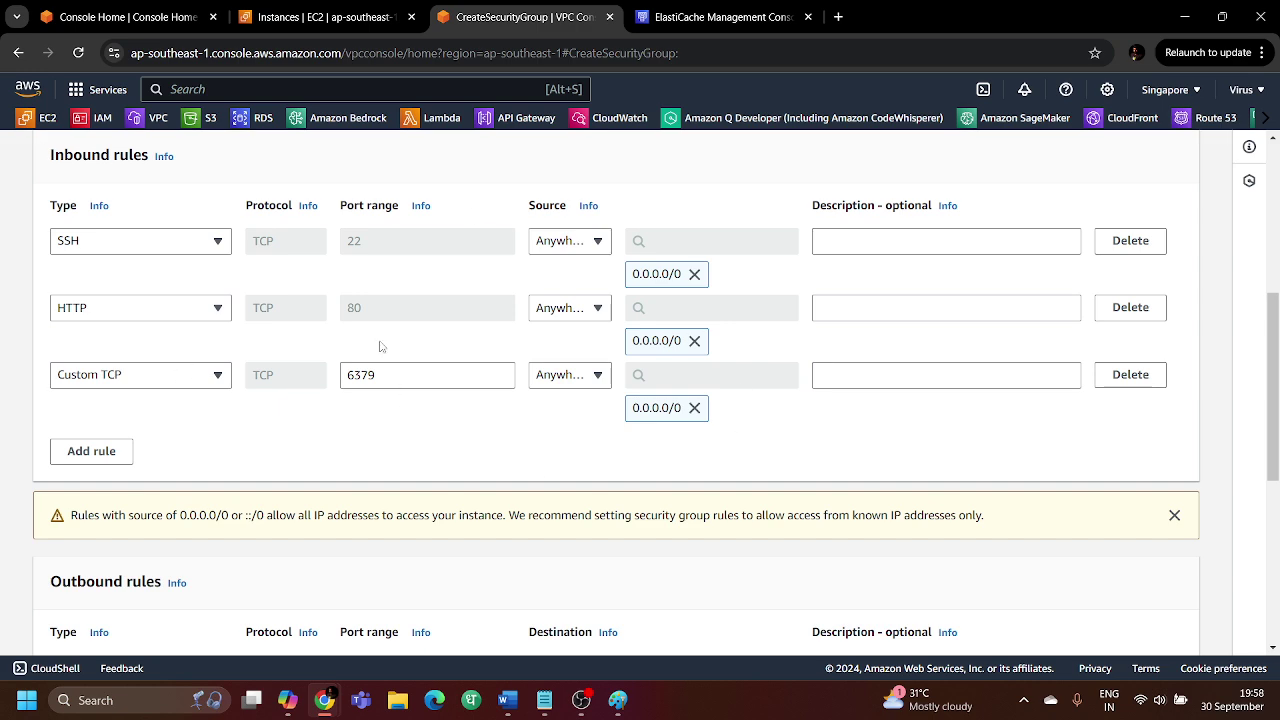
{"action": "scroll", "coordinate": [929, 494], "scroll_direction": "down", "scroll_amount": 5}
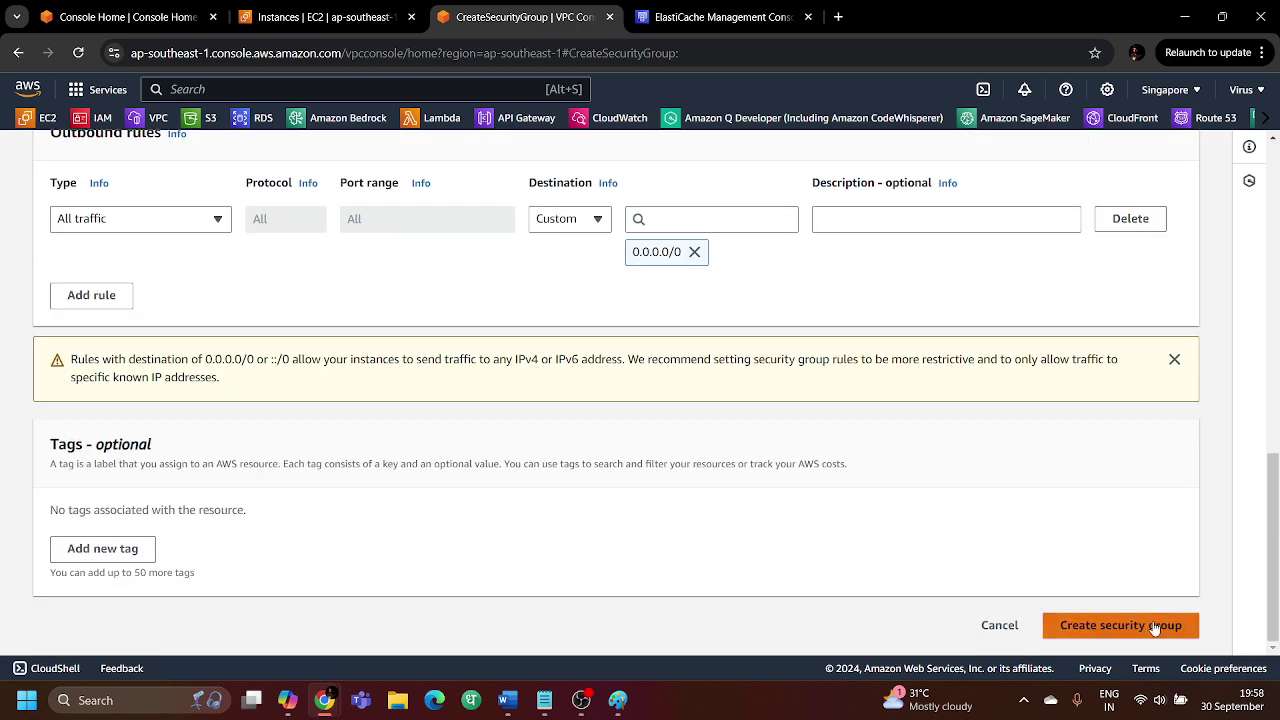
{"action": "left_click", "coordinate": [1155, 627]}
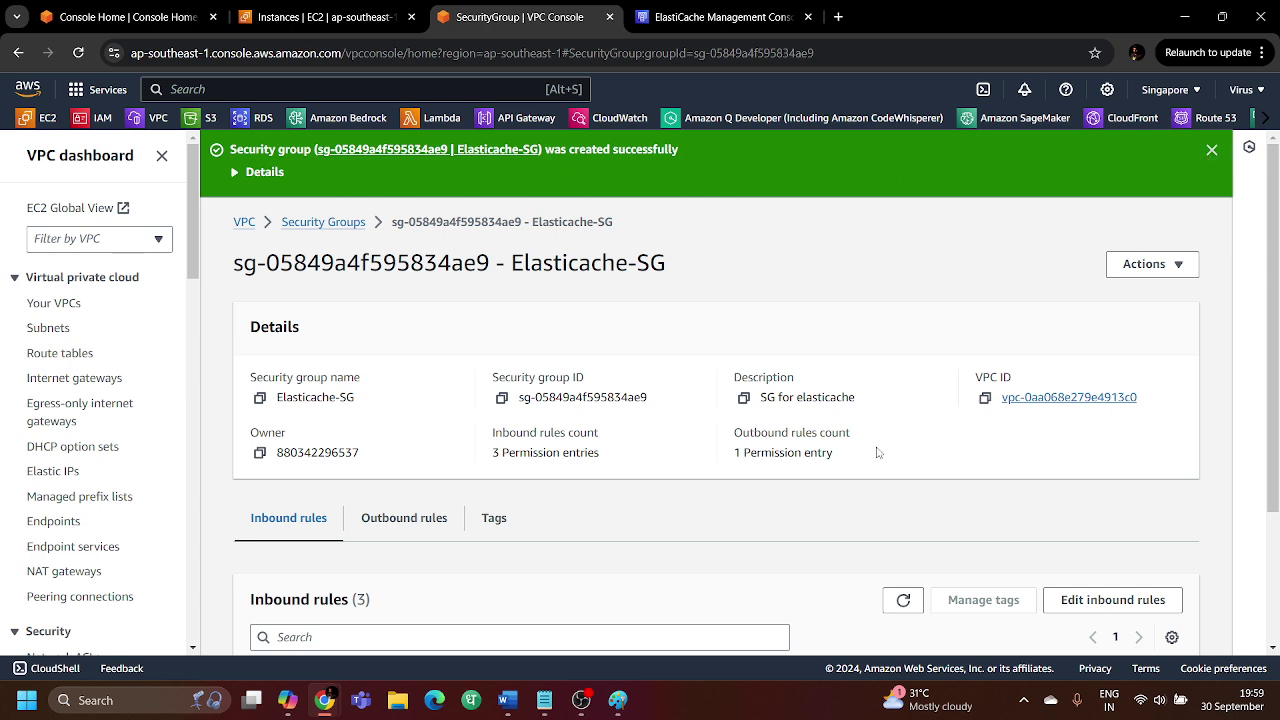
{"action": "left_click", "coordinate": [1213, 151]}
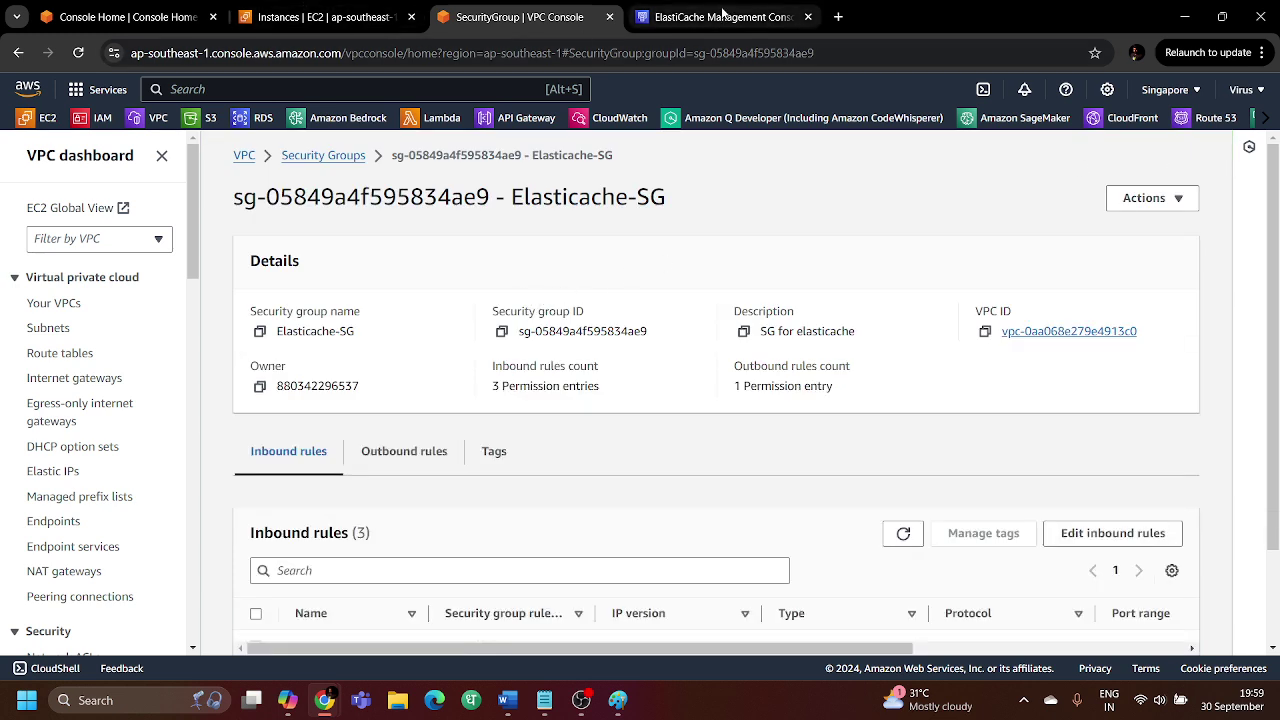
Switch to the ElastiCache console and start creating a Redis OSS cache
{"action": "left_click", "coordinate": [720, 17]}
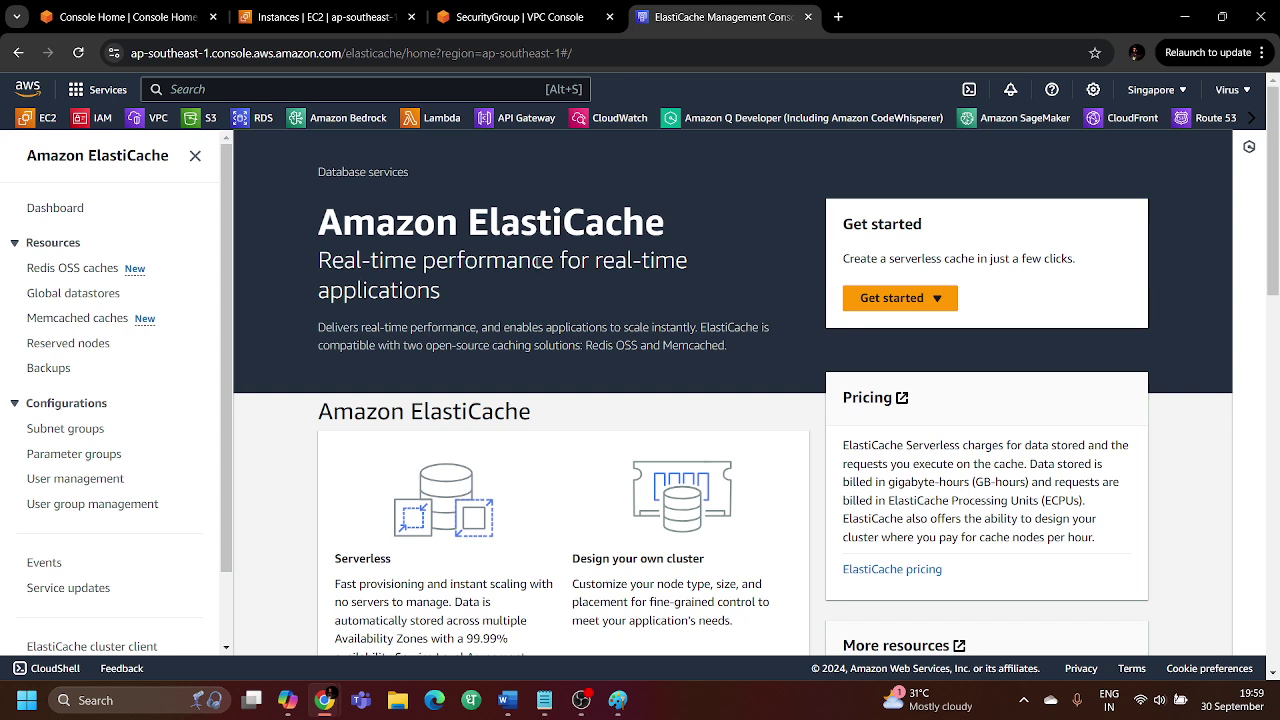
{"action": "left_click", "coordinate": [918, 298]}
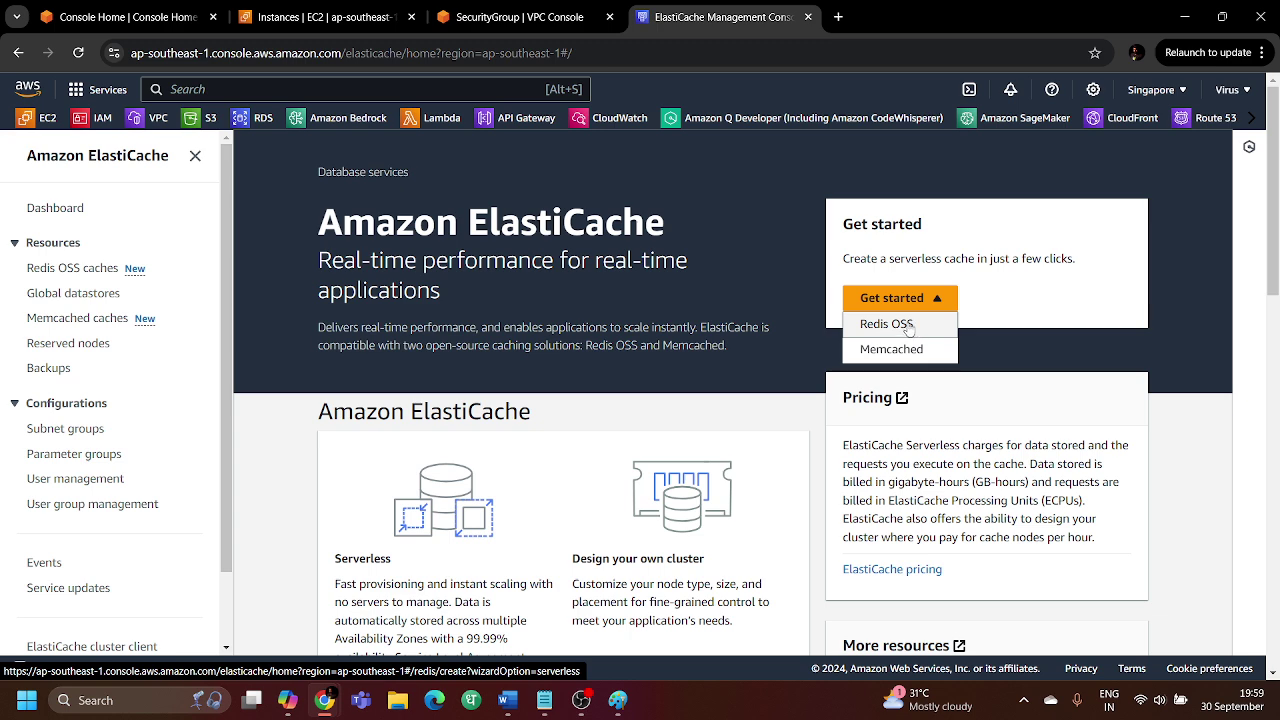
{"action": "left_click", "coordinate": [909, 329]}
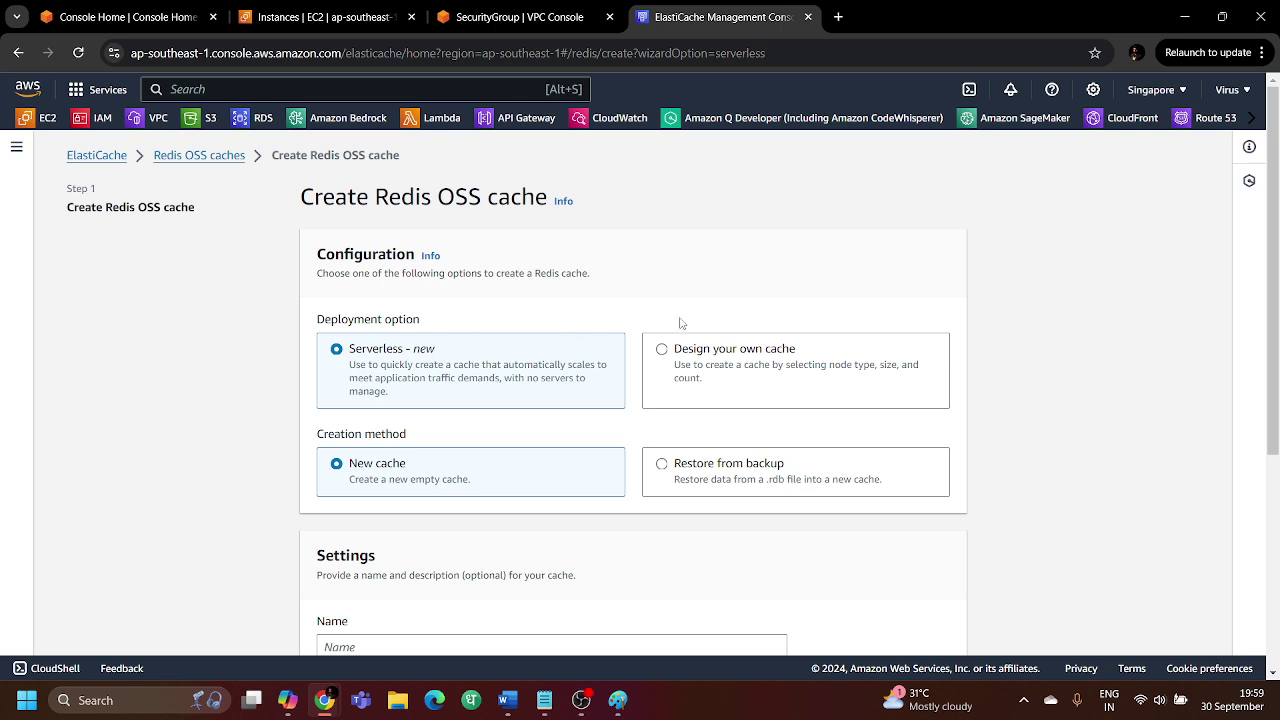
Choose Design your own cache as the deployment option and Cluster cache as the creation method
{"action": "left_click", "coordinate": [661, 352]}
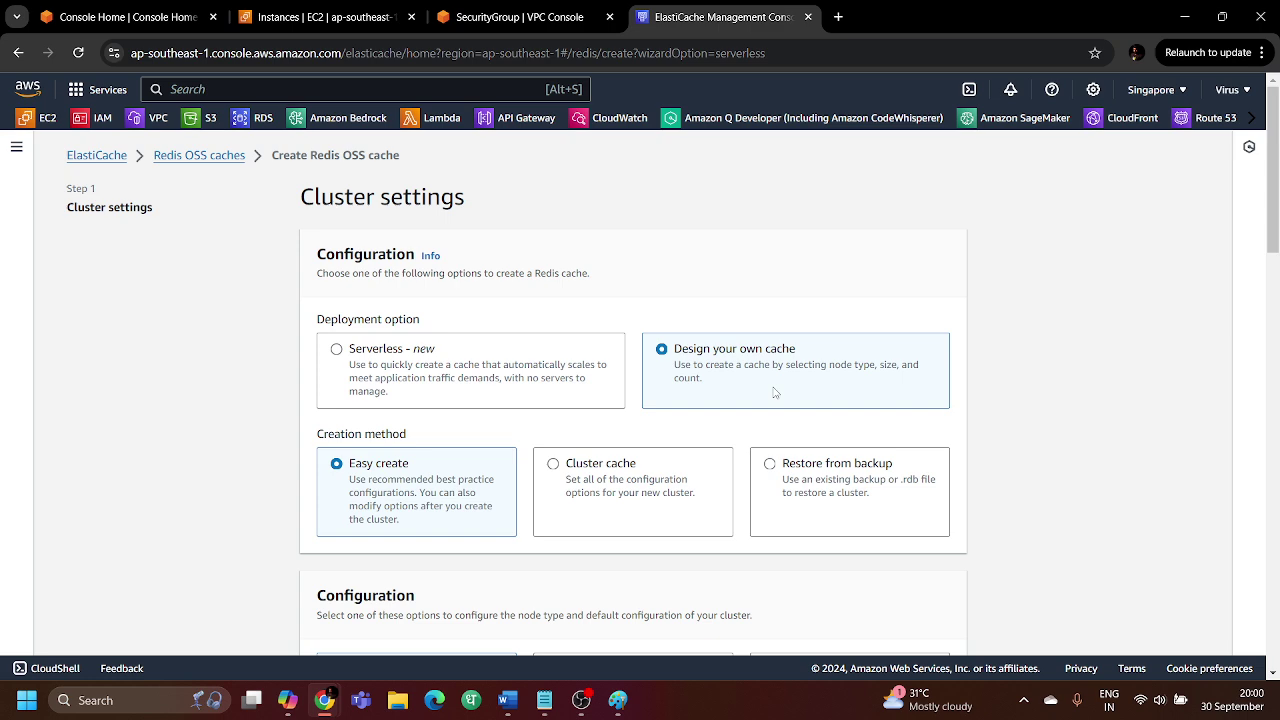
{"action": "scroll", "coordinate": [750, 385], "scroll_direction": "down", "scroll_amount": 1}
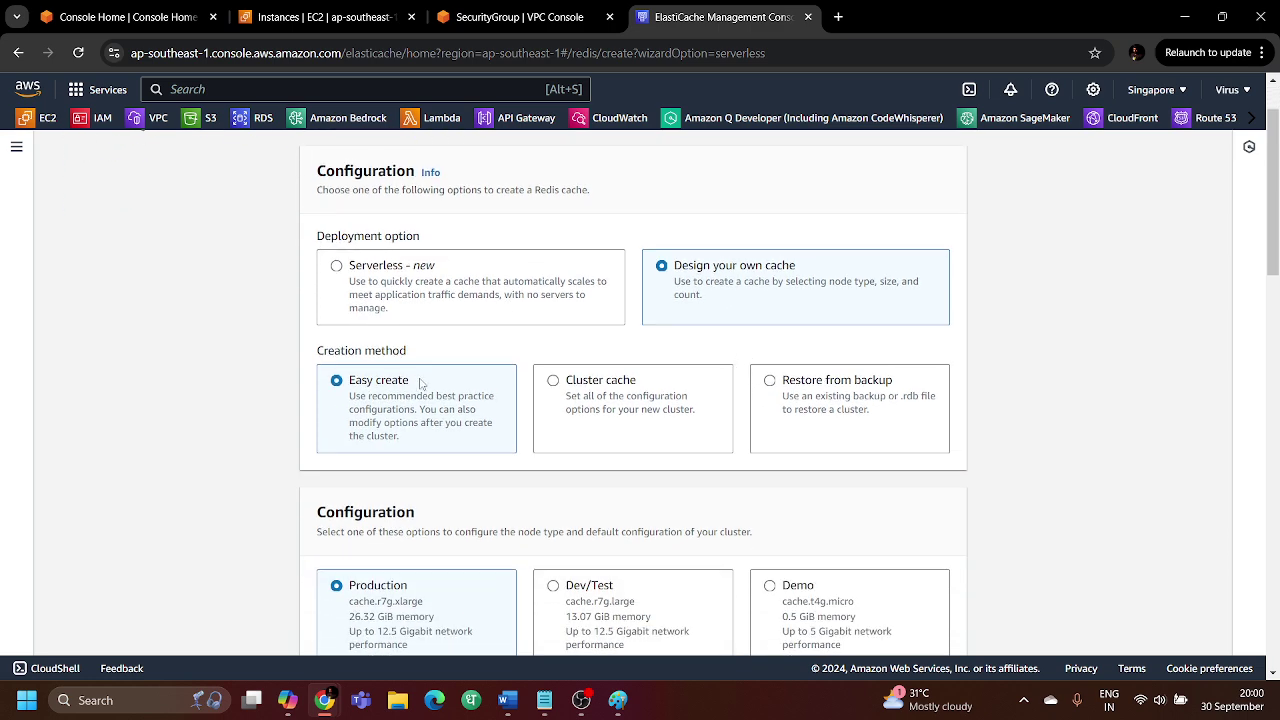
{"action": "left_click", "coordinate": [553, 390]}
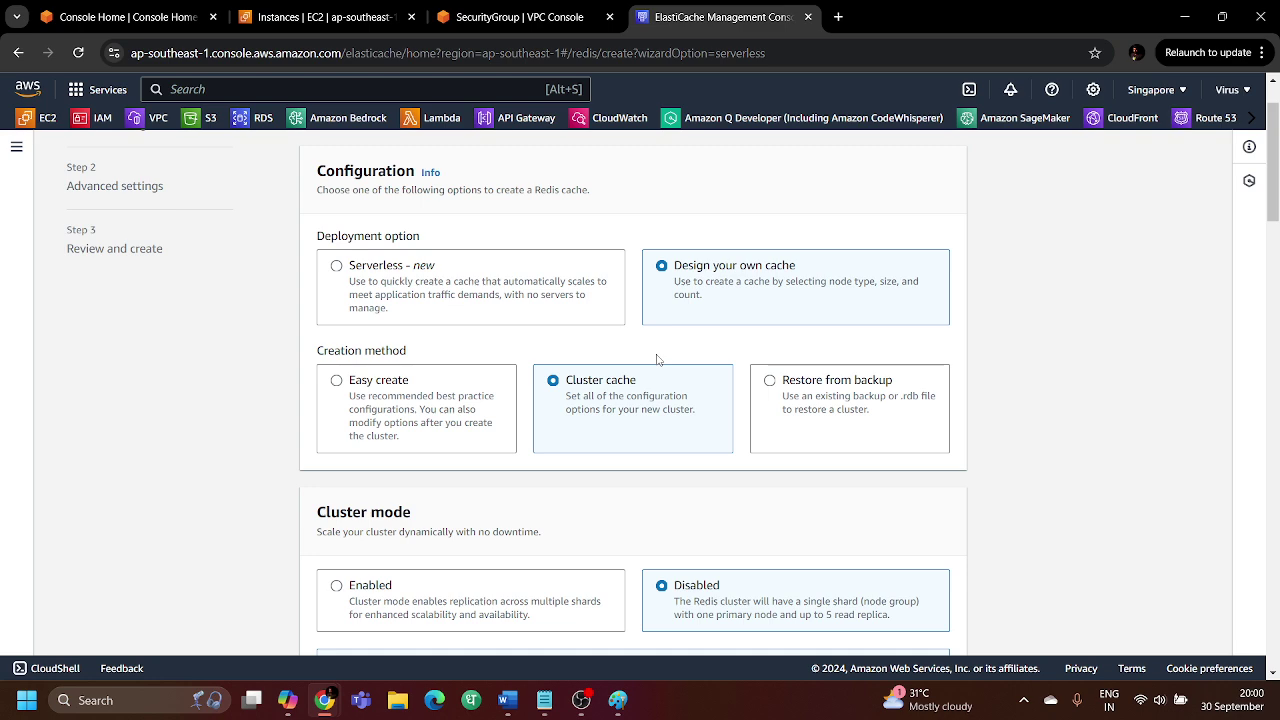
Enable cluster mode for the Redis cache and read the note on what it supports
{"action": "scroll", "coordinate": [657, 359], "scroll_direction": "down", "scroll_amount": 4}
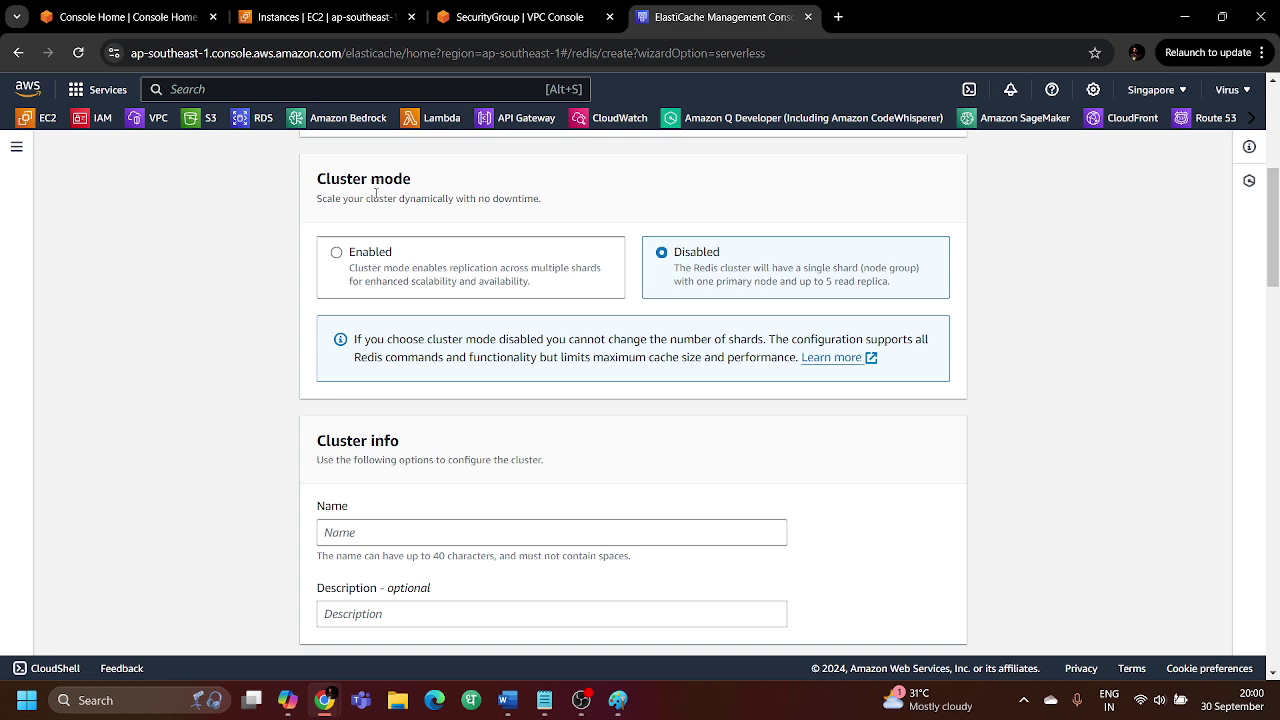
{"action": "left_click", "coordinate": [358, 253]}
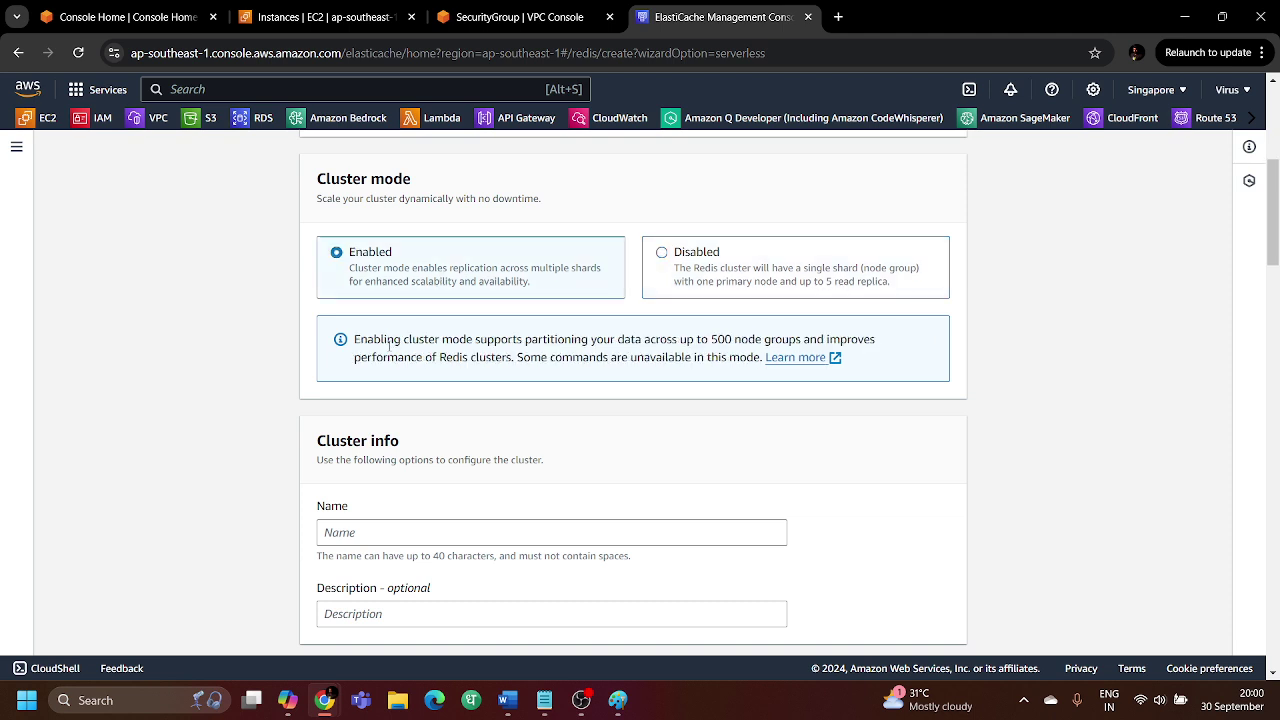
{"action": "left_click_drag", "start_coordinate": [380, 340], "coordinate": [630, 386]}
{"action": "left_click", "coordinate": [624, 392]}
{"action": "scroll", "coordinate": [624, 393], "scroll_direction": "down", "scroll_amount": 3}
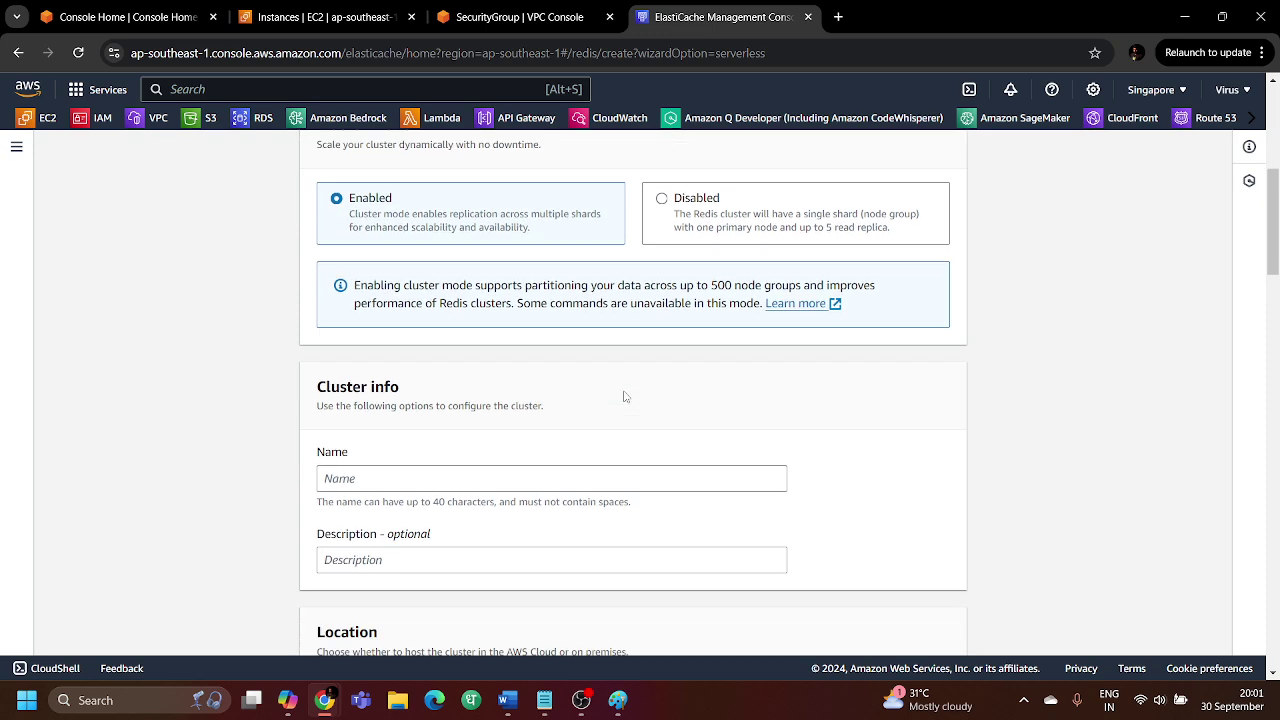
Name the cluster MyRedisCluster
{"action": "scroll", "coordinate": [624, 391], "scroll_direction": "down", "scroll_amount": 1}
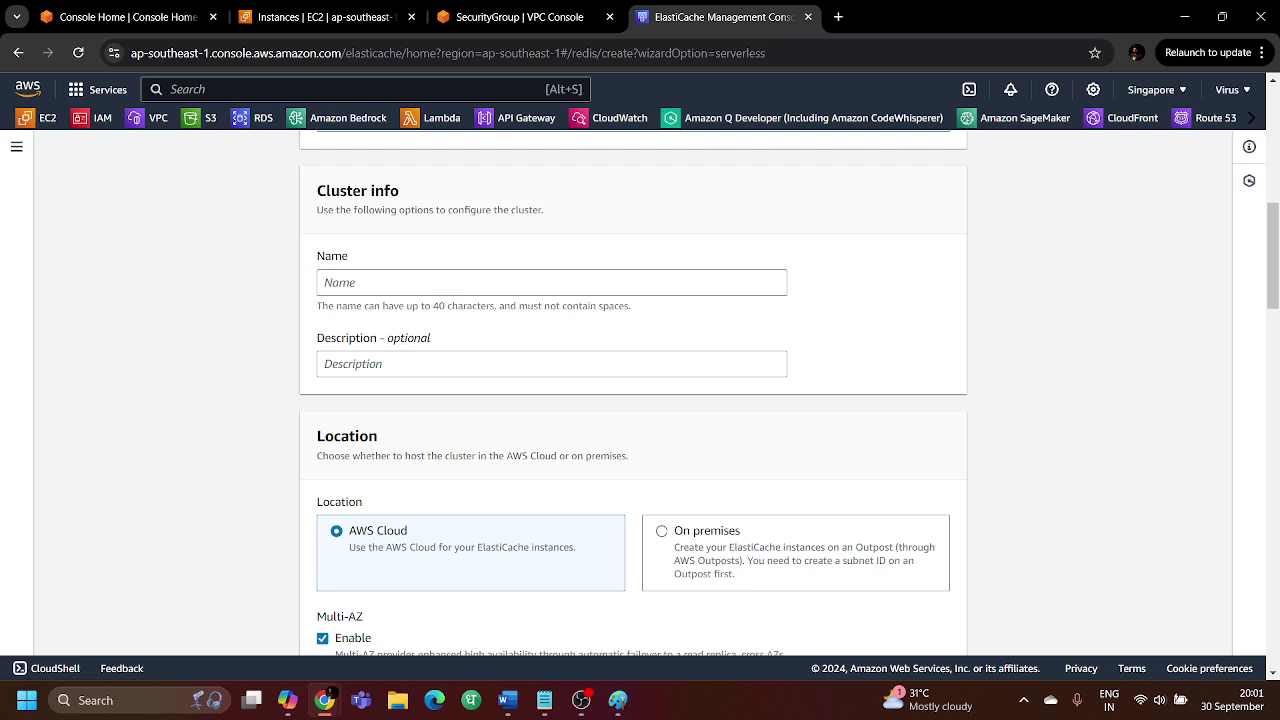
{"action": "left_click", "coordinate": [367, 275]}
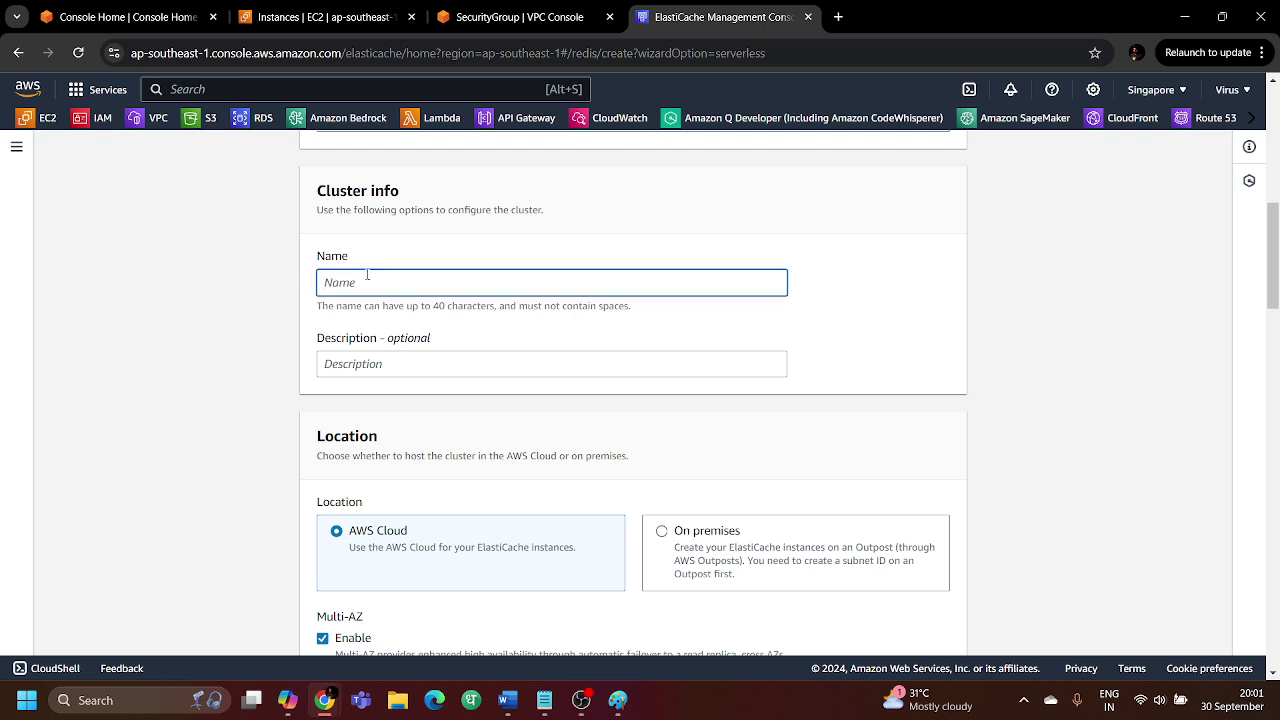
{"action": "type", "text": "MyRedis"}
{"action": "type", "text": "Clu"}
{"action": "key", "text": "BackSpace"}
{"action": "type", "text": "uster"}
Keep the cluster in the AWS Cloud with Multi-AZ enabled and set the Redis engine version to 6.2
{"action": "scroll", "coordinate": [407, 285], "scroll_direction": "down", "scroll_amount": 2}
{"action": "scroll", "coordinate": [407, 285], "scroll_direction": "down", "scroll_amount": 1}
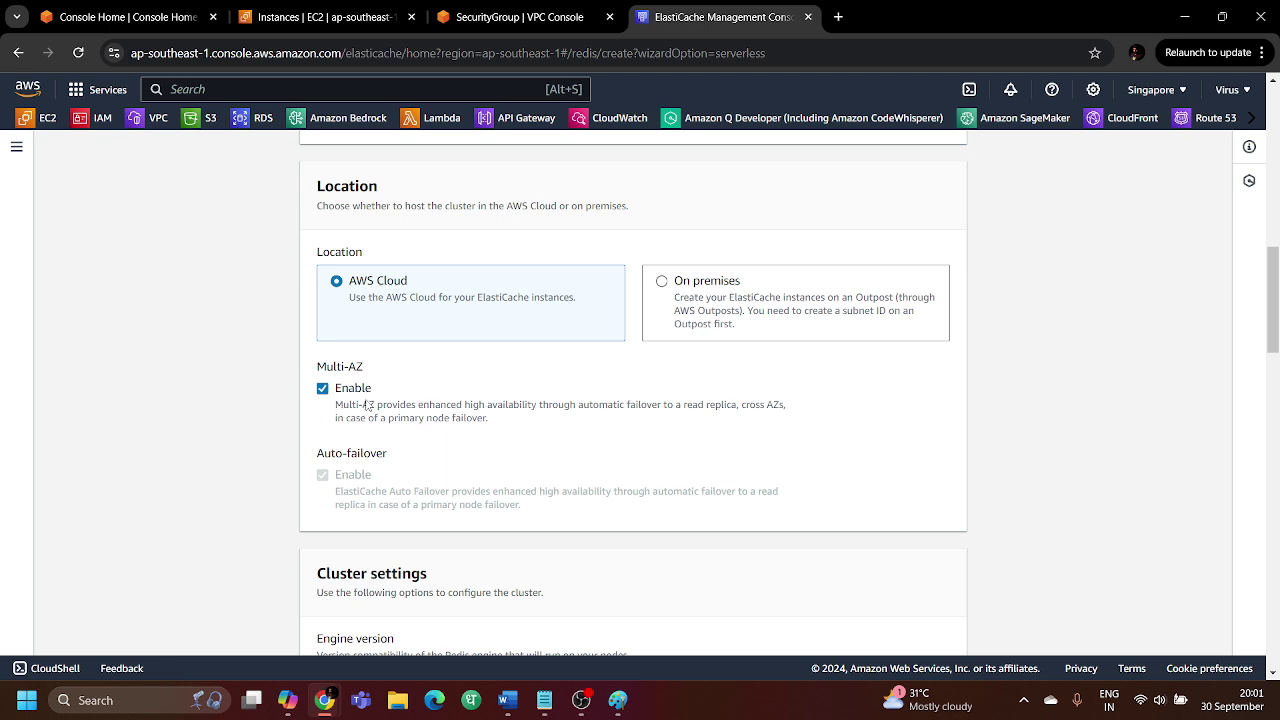
{"action": "scroll", "coordinate": [667, 415], "scroll_direction": "down", "scroll_amount": 4}
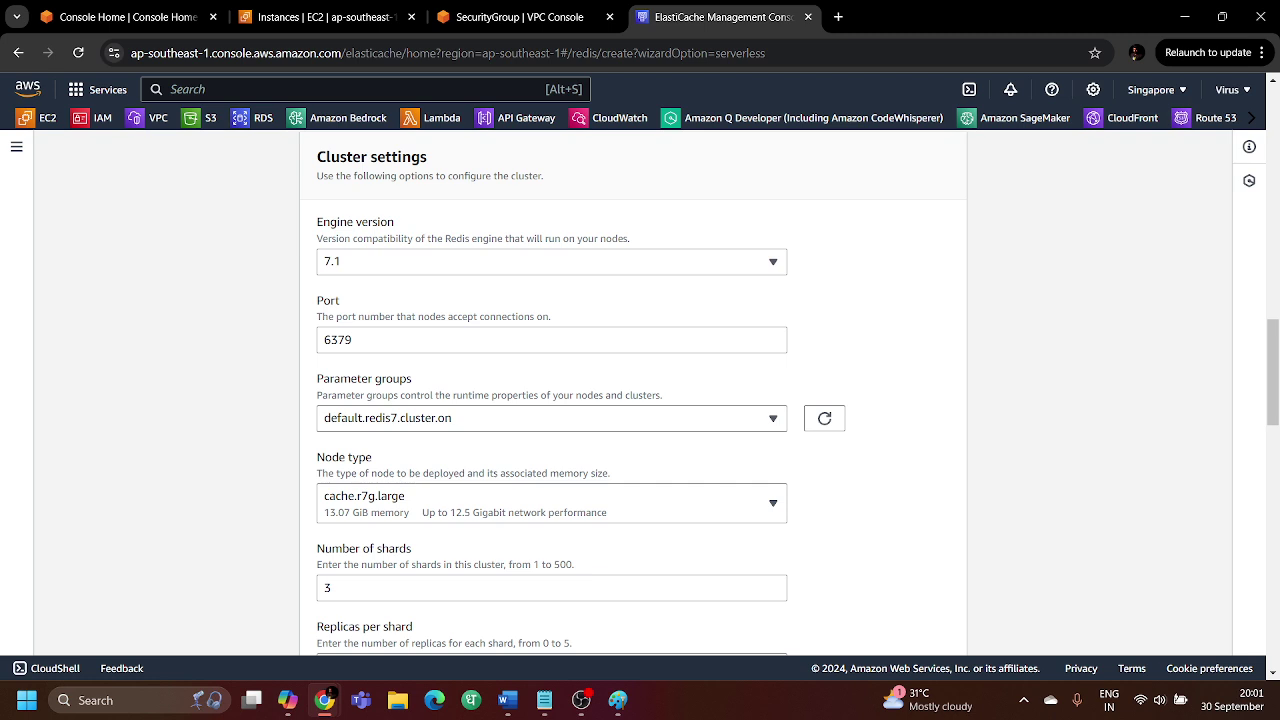
{"action": "left_click", "coordinate": [335, 262]}
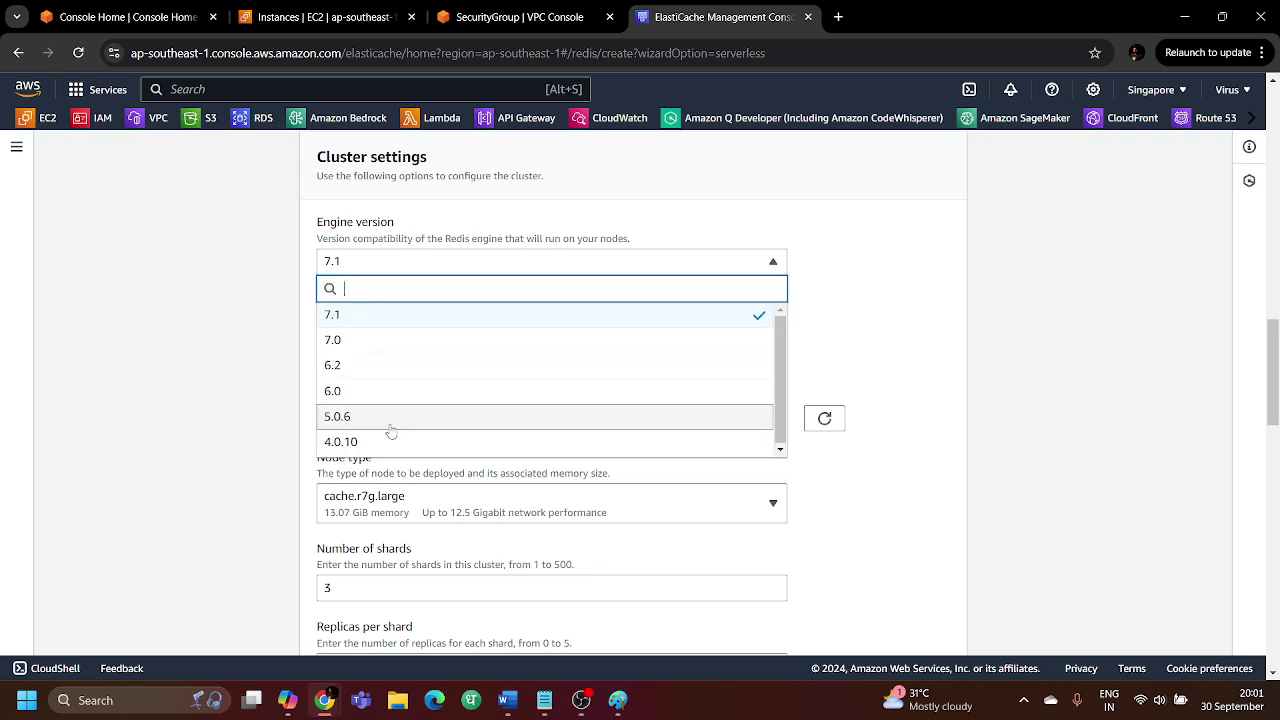
{"action": "left_click", "coordinate": [369, 370]}
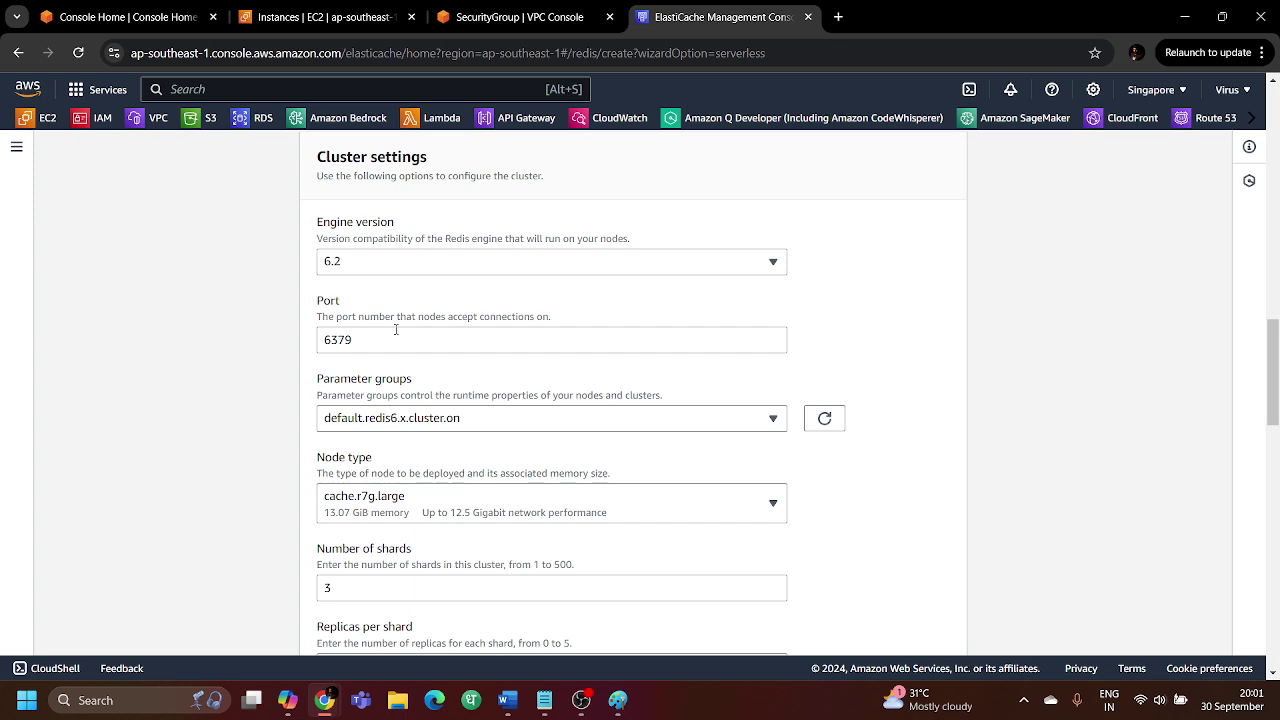
Set the cluster's node type to cache.t2.micro
{"action": "scroll", "coordinate": [421, 333], "scroll_direction": "down", "scroll_amount": 2}
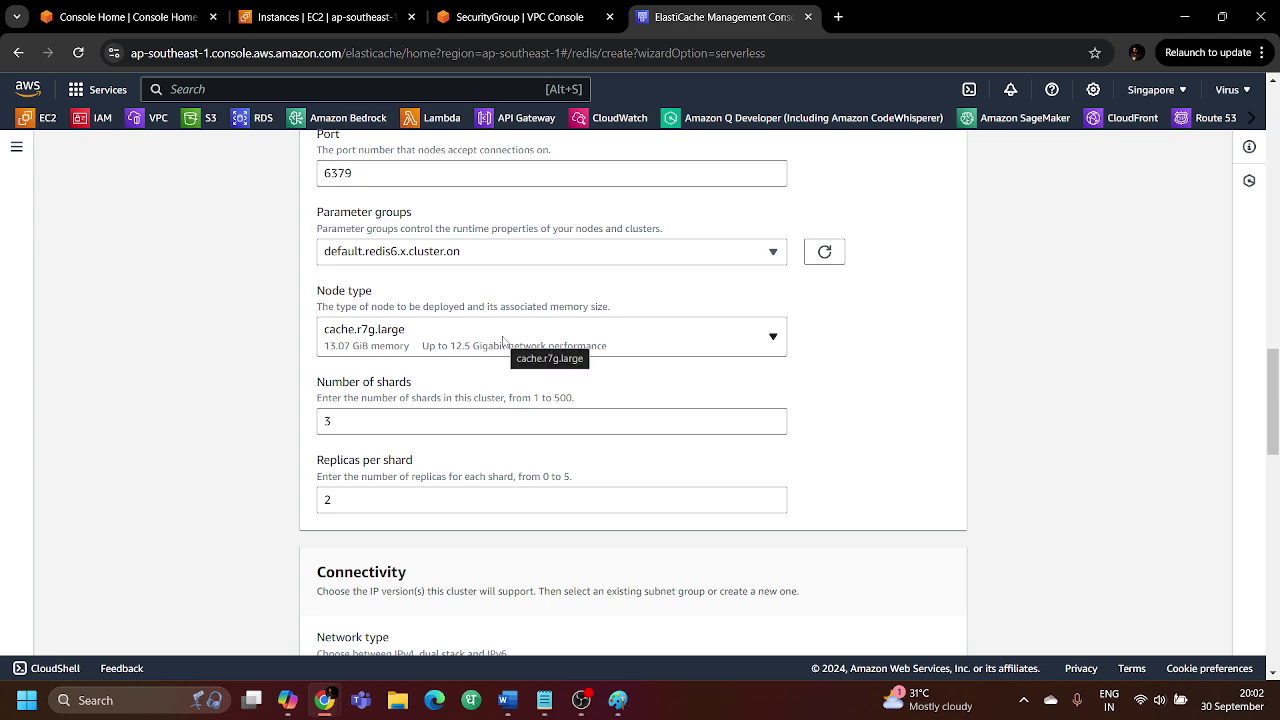
{"action": "left_click", "coordinate": [428, 341]}
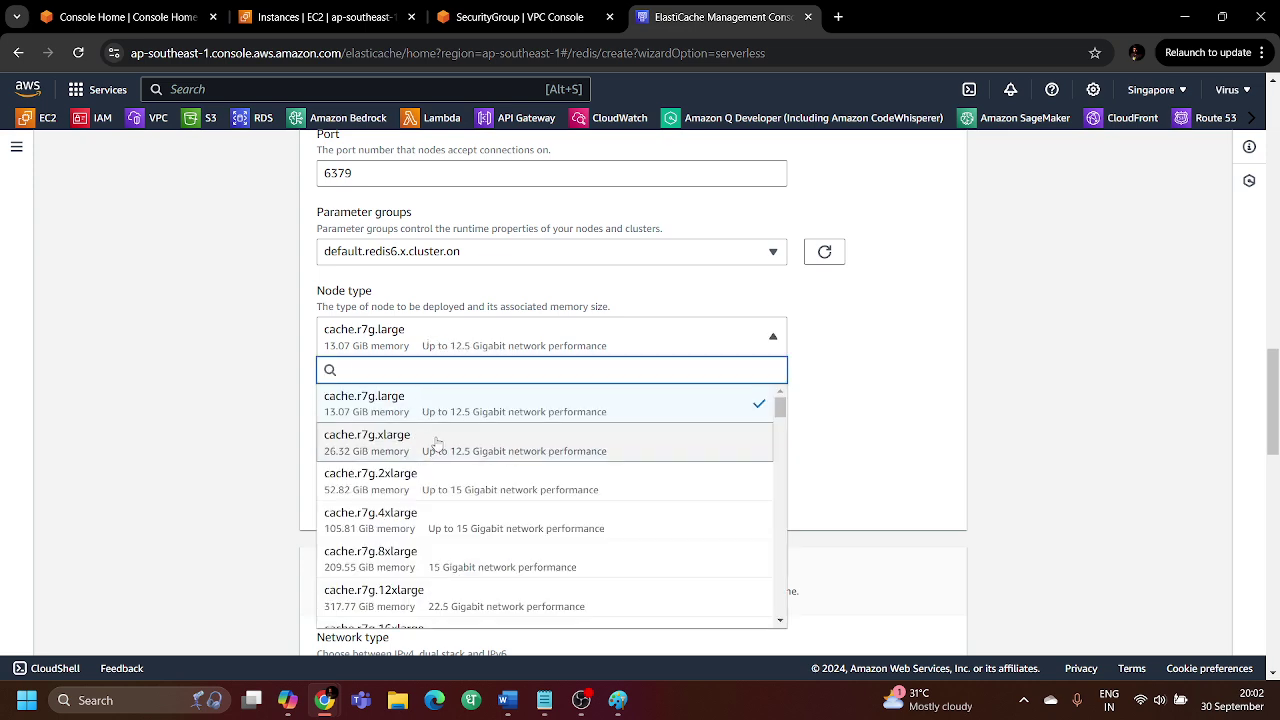
{"action": "scroll", "coordinate": [444, 443], "scroll_direction": "down", "scroll_amount": 4}
{"action": "scroll", "coordinate": [444, 444], "scroll_direction": "down", "scroll_amount": 15}
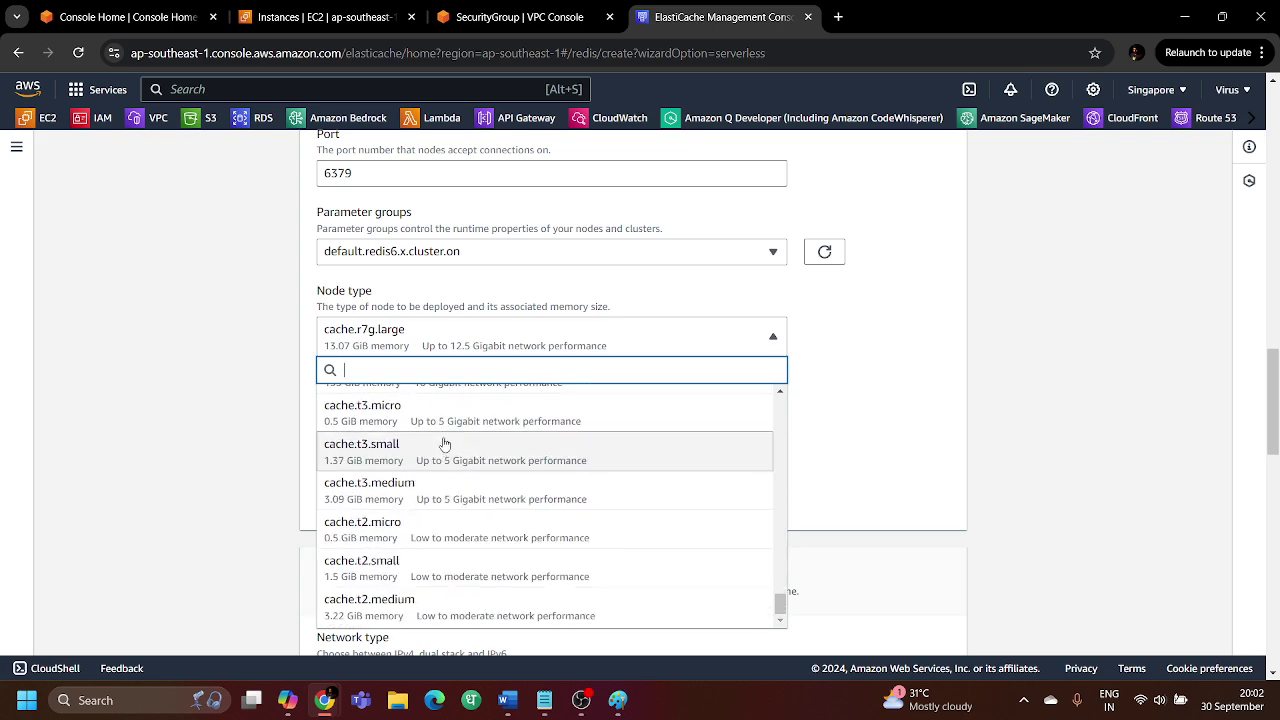
{"action": "scroll", "coordinate": [444, 444], "scroll_direction": "up", "scroll_amount": 3}
{"action": "scroll", "coordinate": [441, 444], "scroll_direction": "down", "scroll_amount": 3}
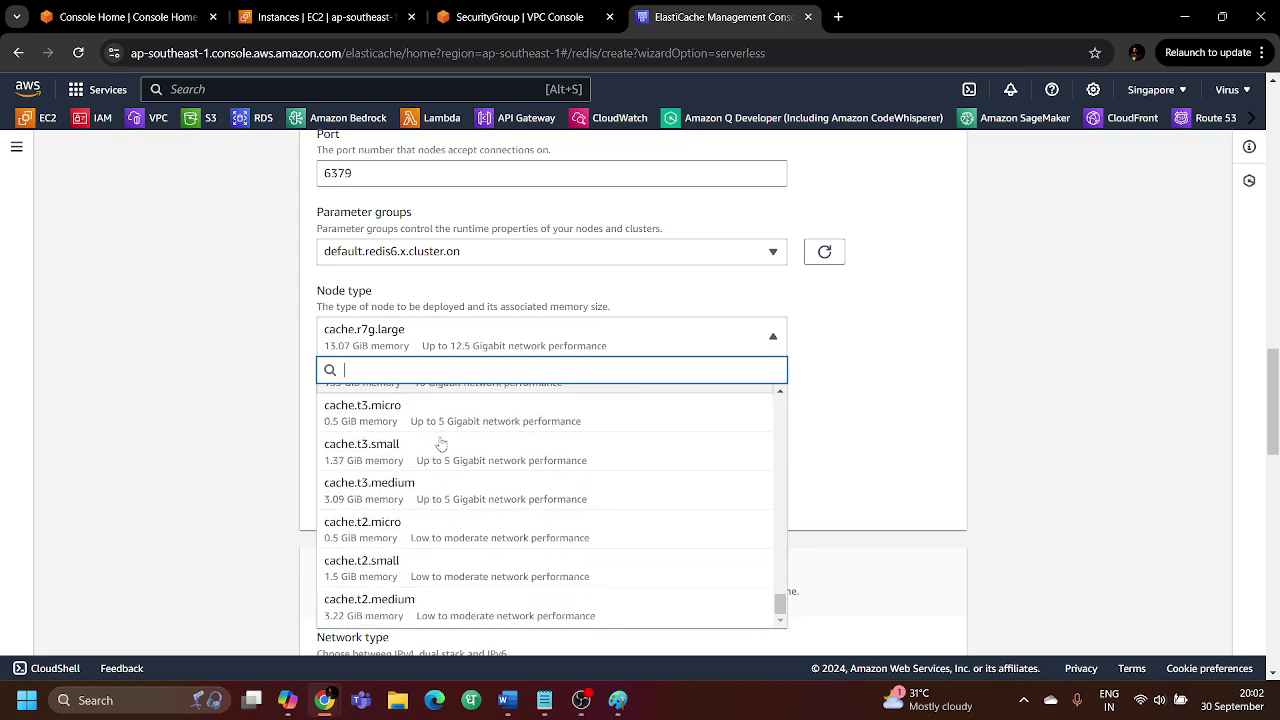
{"action": "scroll", "coordinate": [441, 444], "scroll_direction": "down", "scroll_amount": 1}
{"action": "left_click", "coordinate": [390, 450]}
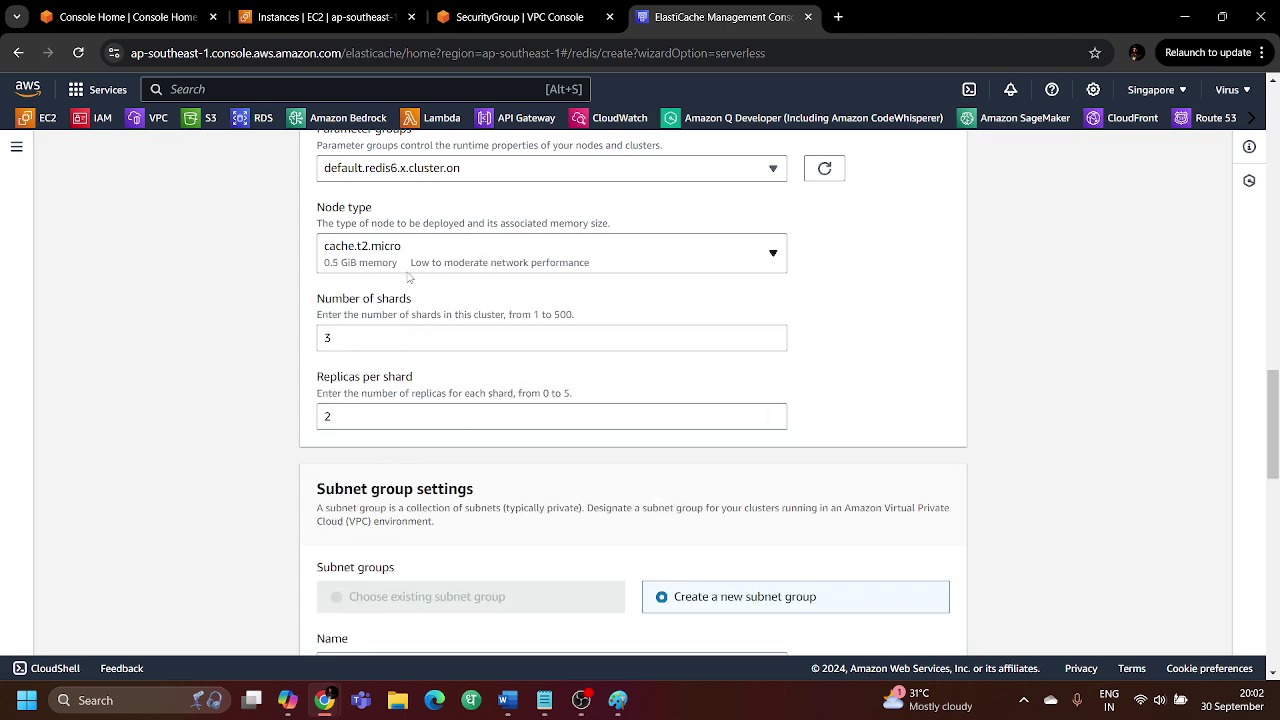
Set the replicas per shard to 1 and reduce the number of shards
{"action": "scroll", "coordinate": [822, 310], "scroll_direction": "up", "scroll_amount": 1}
{"action": "scroll", "coordinate": [826, 318], "scroll_direction": "down", "scroll_amount": 1}
{"action": "left_click", "coordinate": [773, 421]}
{"action": "left_click", "coordinate": [842, 408]}
{"action": "left_click", "coordinate": [775, 342]}
{"action": "left_click", "coordinate": [775, 342]}
{"action": "left_click", "coordinate": [877, 371]}
Name the new subnet group elasticache-subnet-group
{"action": "scroll", "coordinate": [883, 374], "scroll_direction": "down", "scroll_amount": 3}
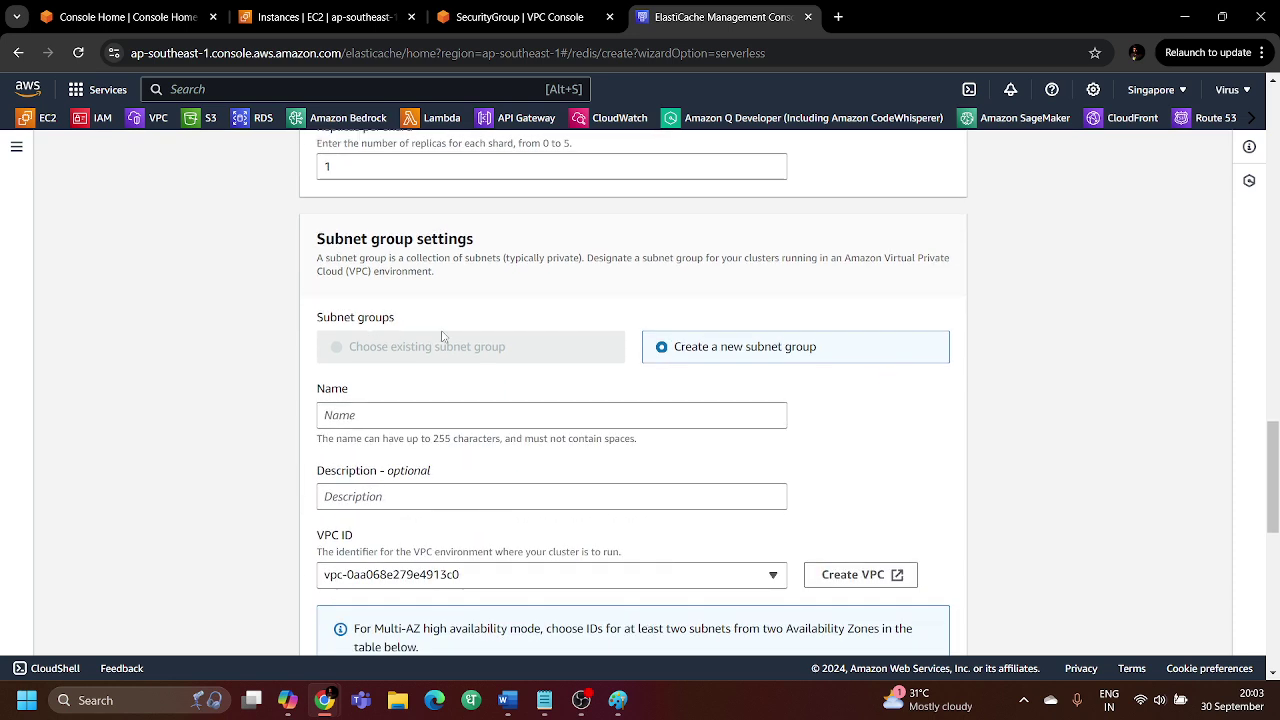
{"action": "scroll", "coordinate": [445, 395], "scroll_direction": "down", "scroll_amount": 2}
{"action": "left_click", "coordinate": [373, 254]}
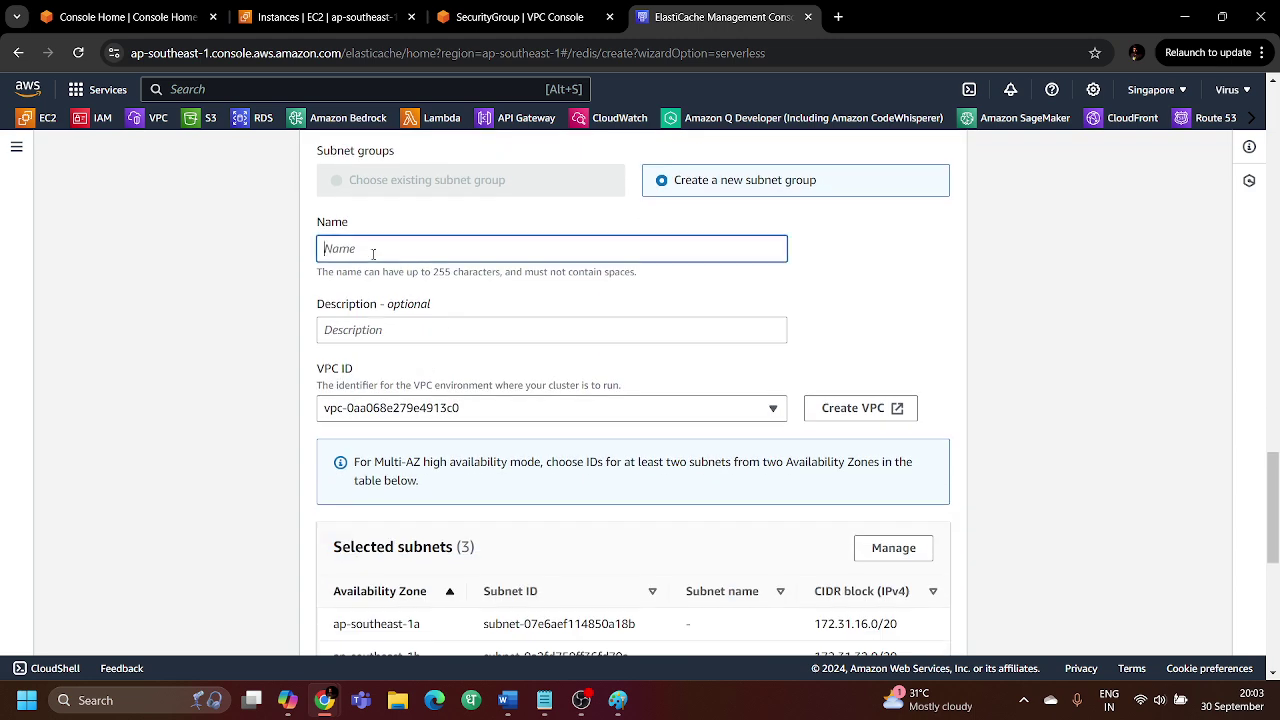
{"action": "scroll", "coordinate": [373, 254], "scroll_direction": "up", "scroll_amount": 1}
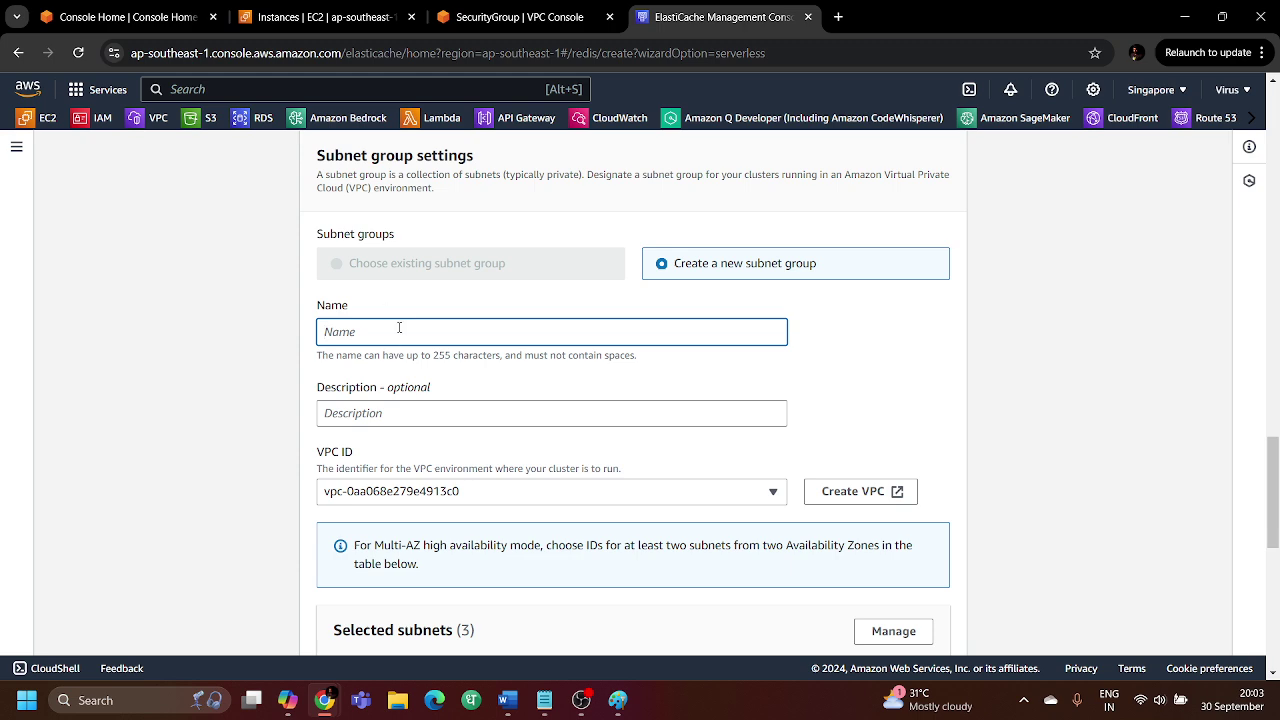
{"action": "type", "text": "elasticache-subnet-group"}
{"action": "scroll", "coordinate": [443, 385], "scroll_direction": "down", "scroll_amount": 1}
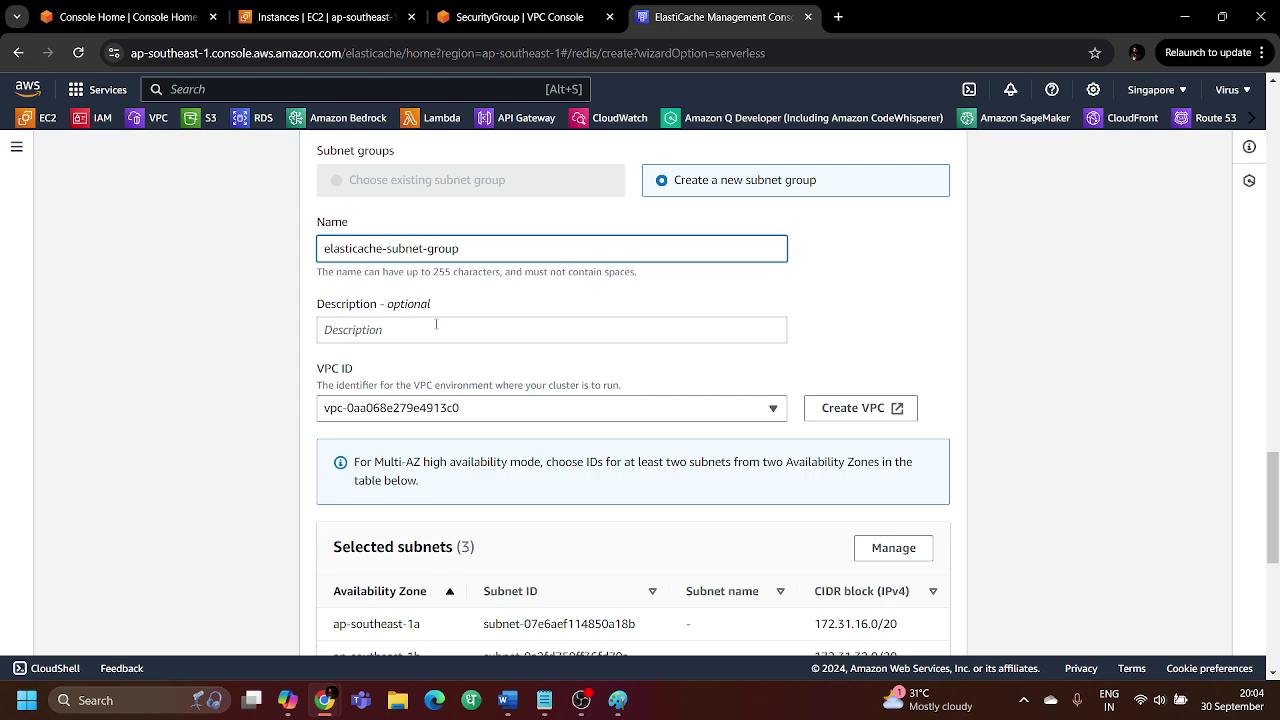
Keep the default VPC, selected subnets, equal slot distribution and no Availability Zone preference, and proceed to the cluster's advanced settings
{"action": "scroll", "coordinate": [436, 324], "scroll_direction": "down", "scroll_amount": 1}
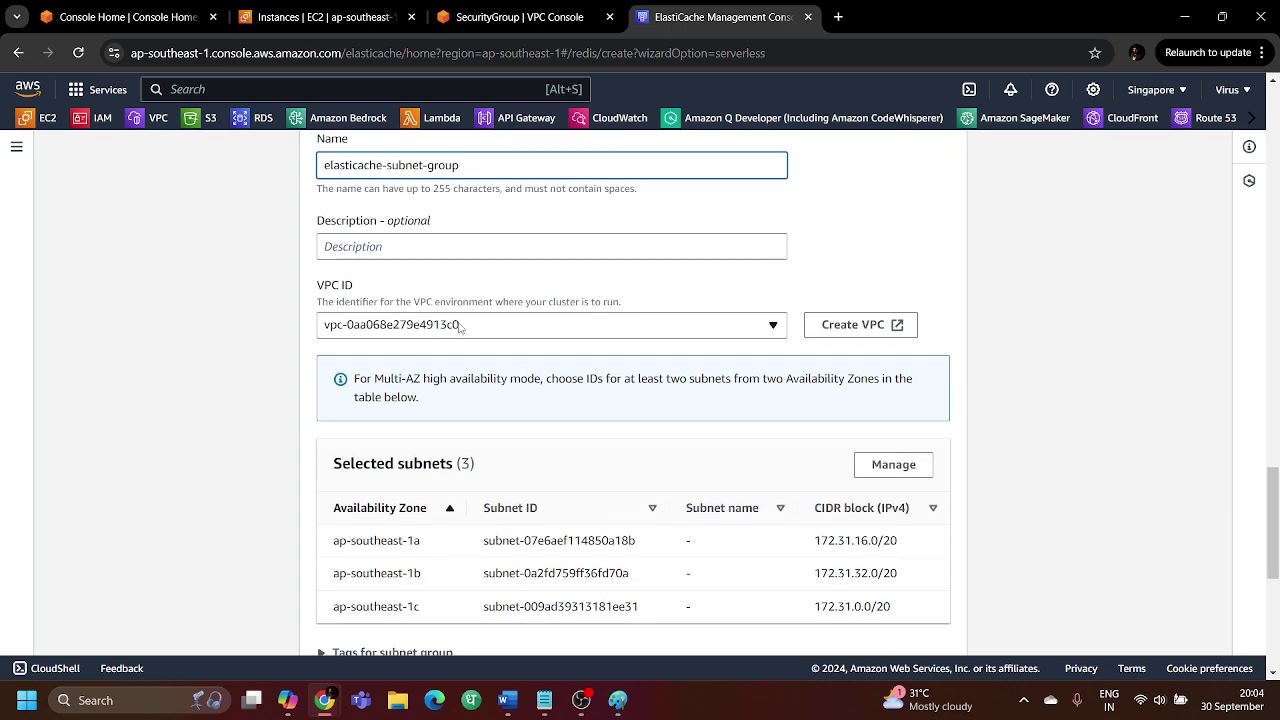
{"action": "left_click", "coordinate": [460, 325]}
{"action": "left_click", "coordinate": [461, 327]}
{"action": "left_click", "coordinate": [461, 327]}
{"action": "left_click", "coordinate": [461, 327]}
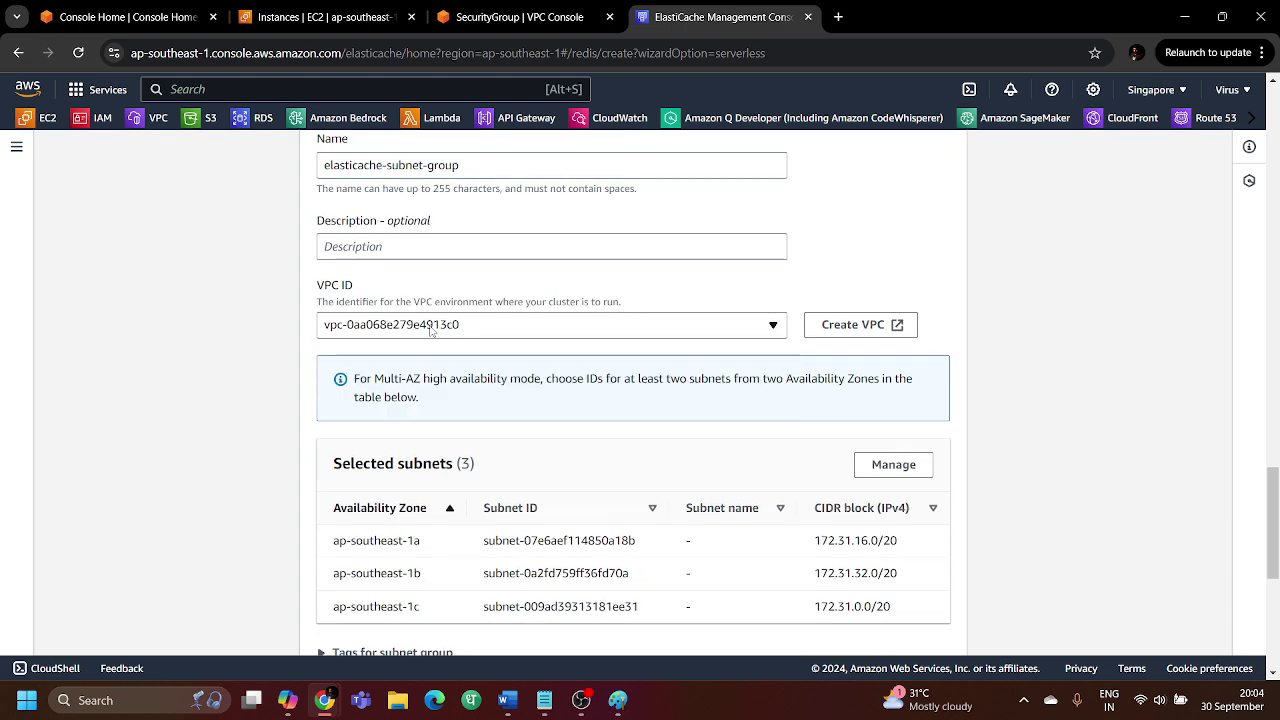
{"action": "scroll", "coordinate": [463, 355], "scroll_direction": "down", "scroll_amount": 2}
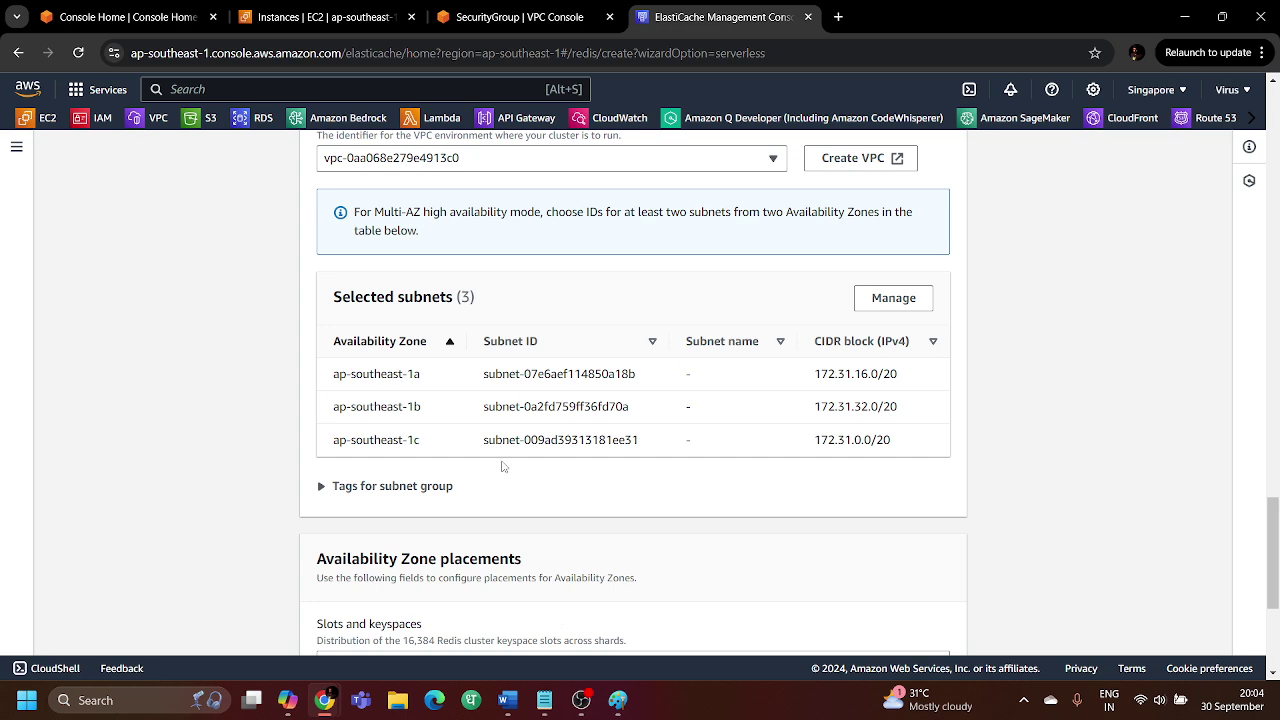
{"action": "scroll", "coordinate": [503, 466], "scroll_direction": "down", "scroll_amount": 3}
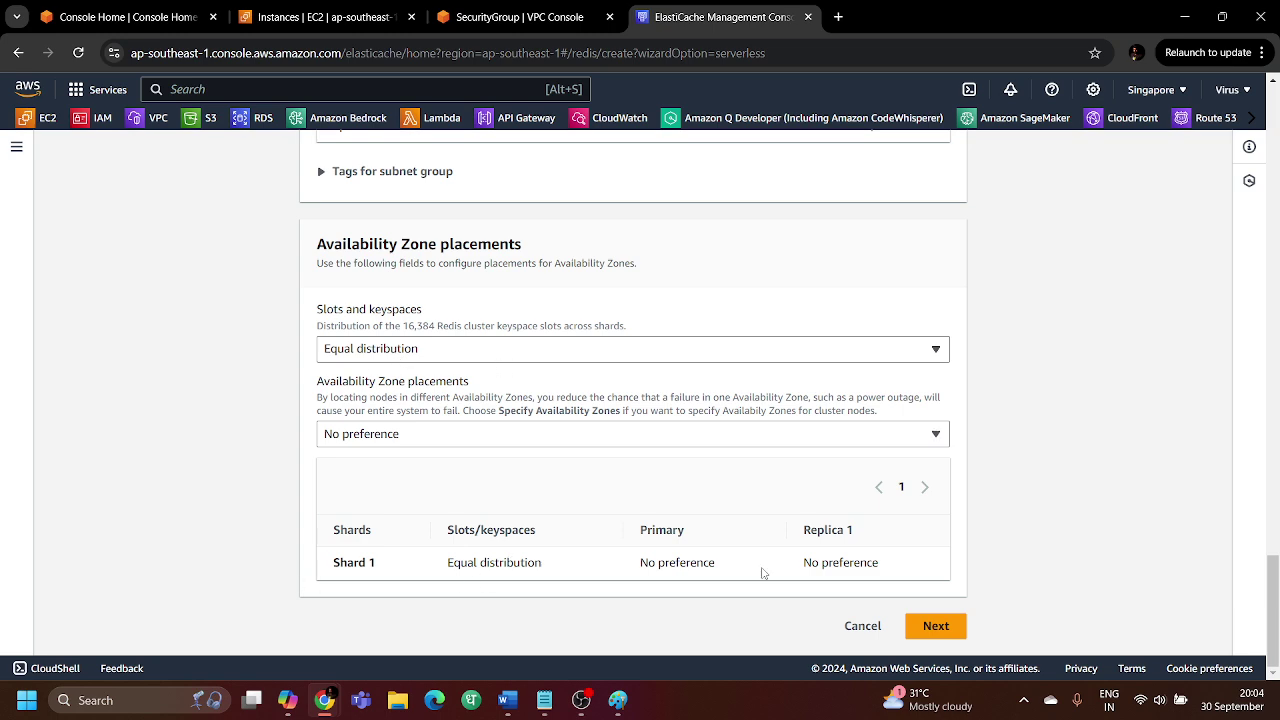
{"action": "scroll", "coordinate": [760, 571], "scroll_direction": "up", "scroll_amount": 5}
{"action": "scroll", "coordinate": [718, 566], "scroll_direction": "down", "scroll_amount": 2}
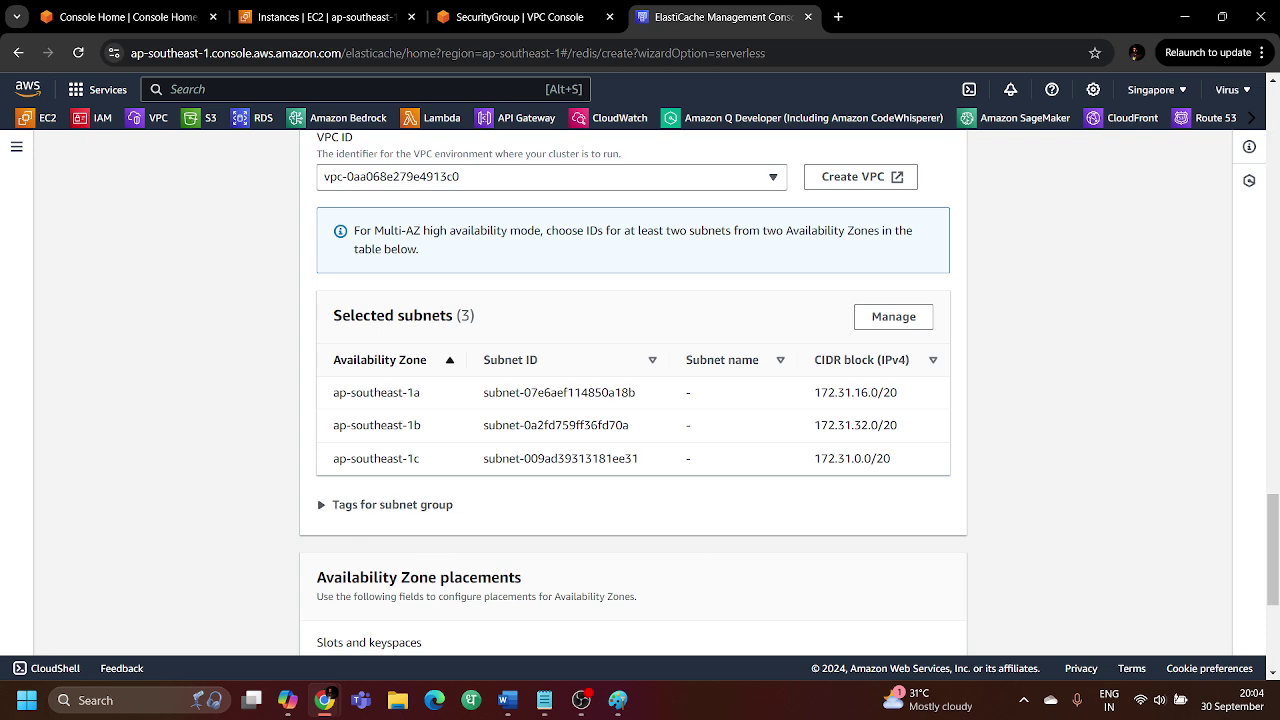
{"action": "scroll", "coordinate": [681, 379], "scroll_direction": "down", "scroll_amount": 3}
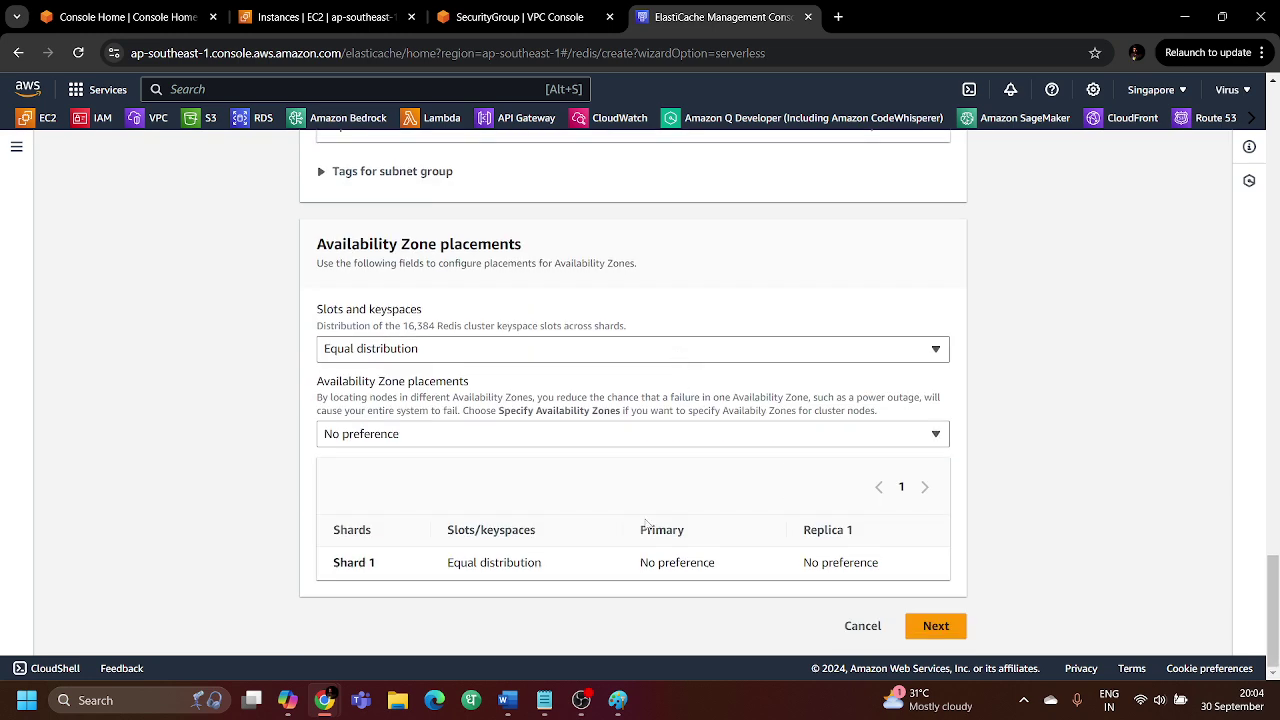
{"action": "left_click", "coordinate": [936, 632]}
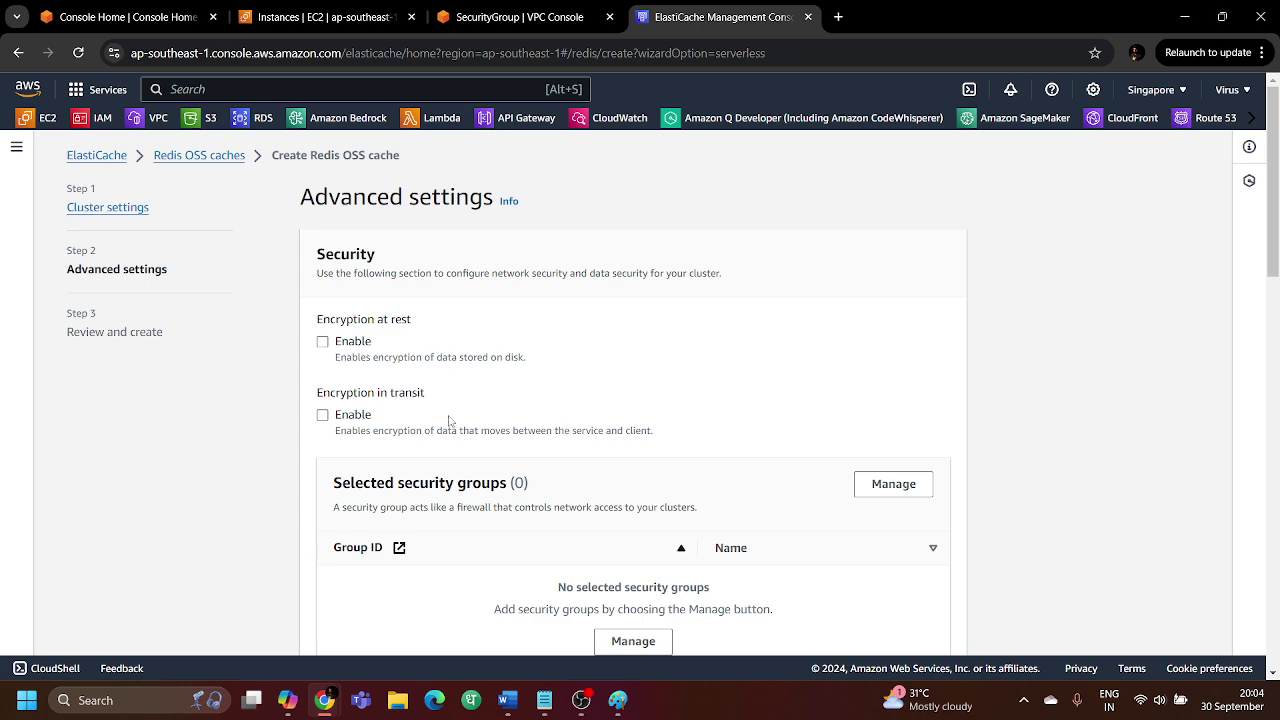
Leave both encryption options disabled and assign the Elasticache-SG security group to the cluster
{"action": "scroll", "coordinate": [521, 415], "scroll_direction": "down", "scroll_amount": 3}
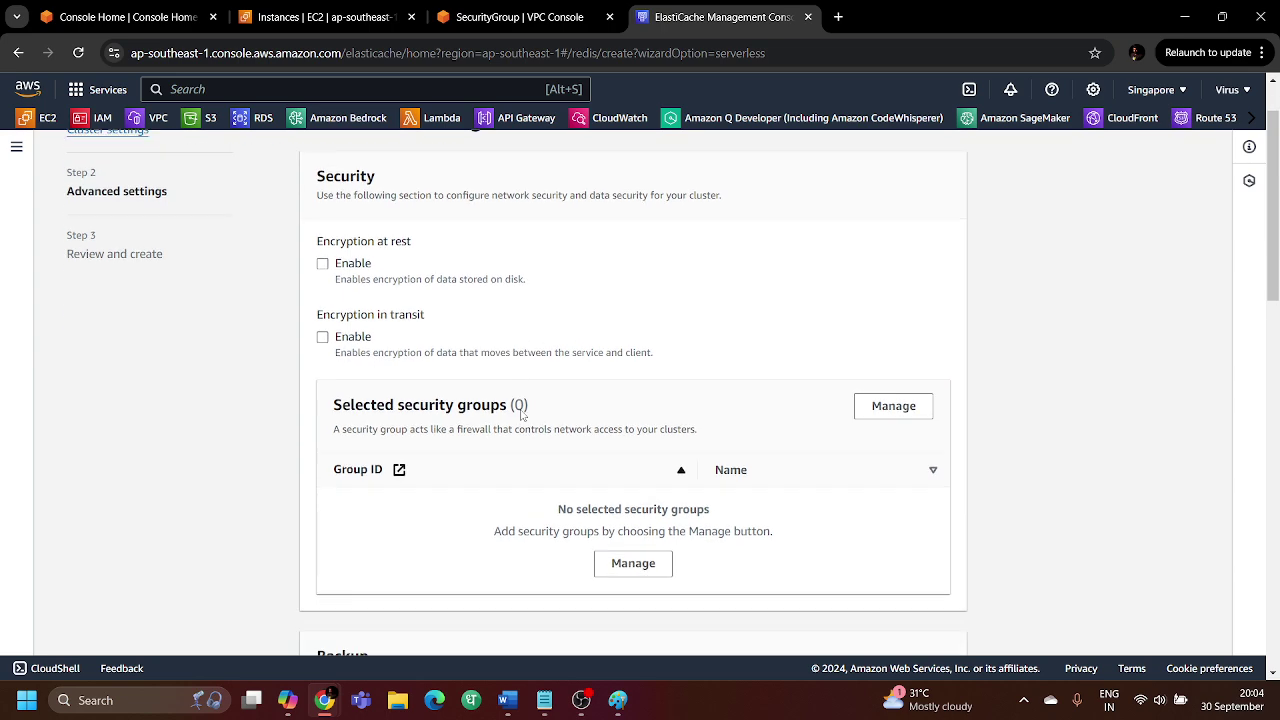
{"action": "scroll", "coordinate": [521, 415], "scroll_direction": "up", "scroll_amount": 2}
{"action": "scroll", "coordinate": [521, 415], "scroll_direction": "down", "scroll_amount": 1}
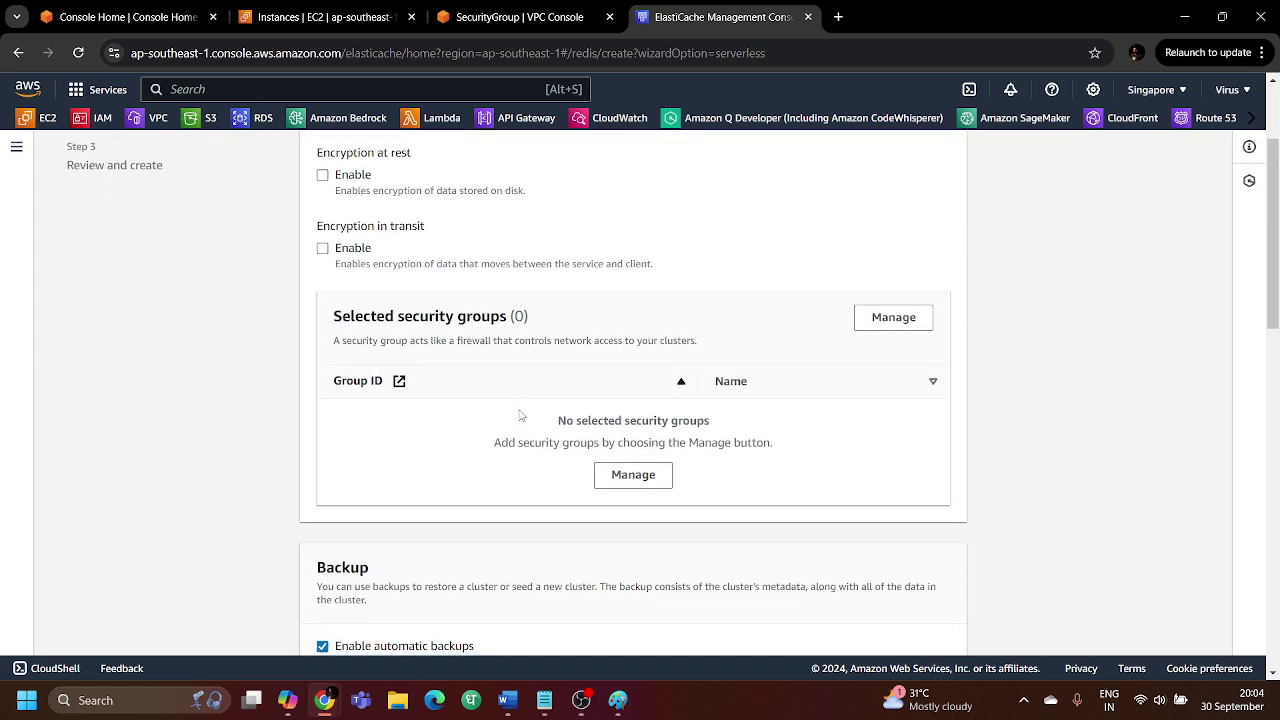
{"action": "scroll", "coordinate": [577, 342], "scroll_direction": "down", "scroll_amount": 3}
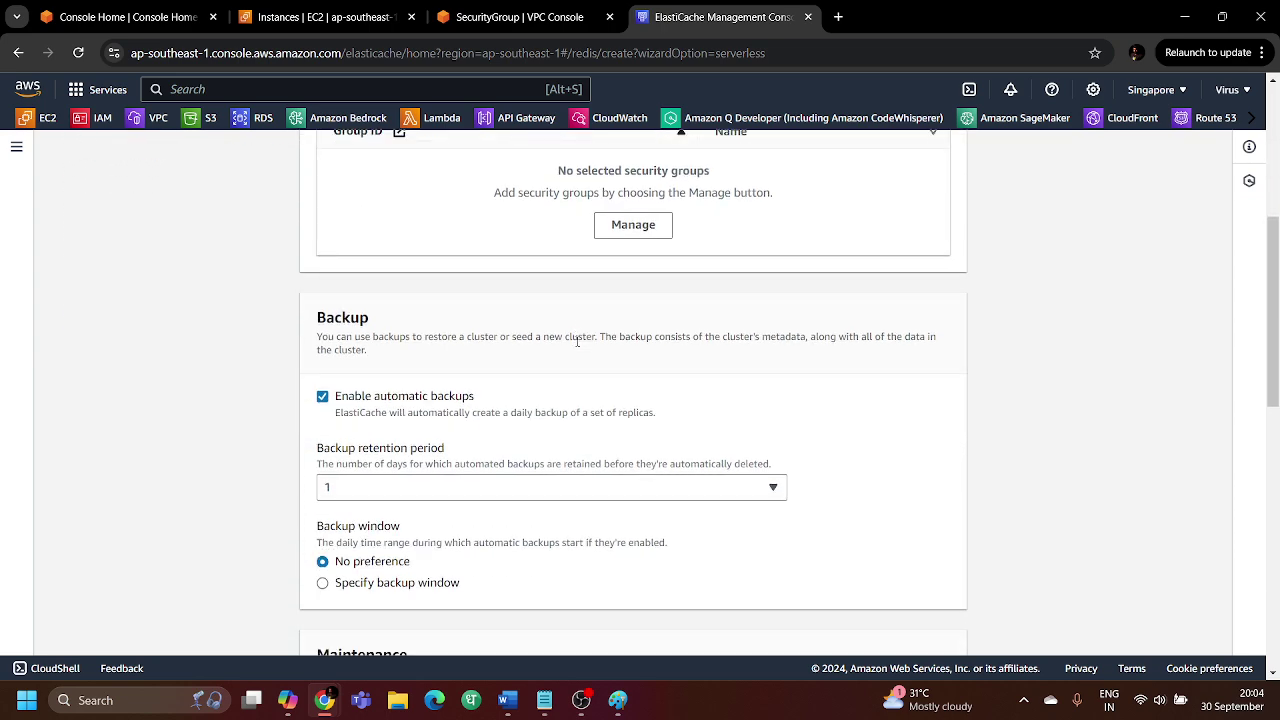
{"action": "scroll", "coordinate": [540, 357], "scroll_direction": "up", "scroll_amount": 3}
{"action": "left_click", "coordinate": [640, 474]}
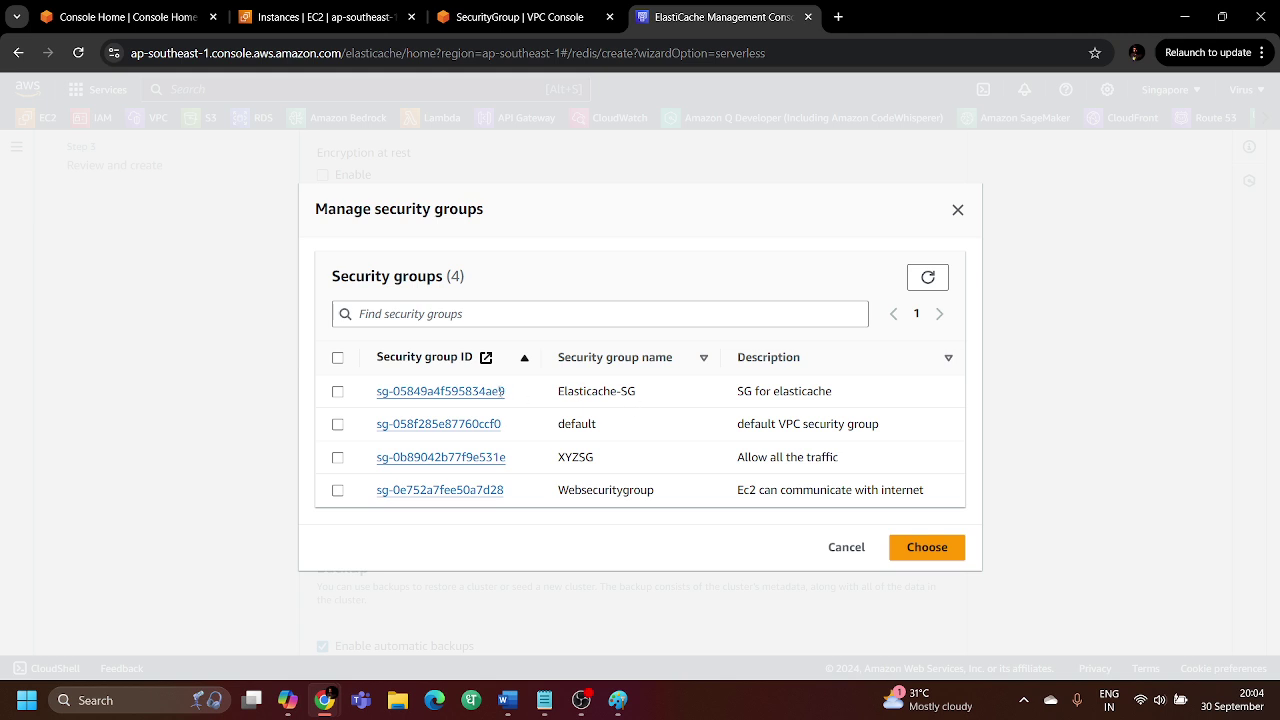
{"action": "left_click", "coordinate": [338, 391]}
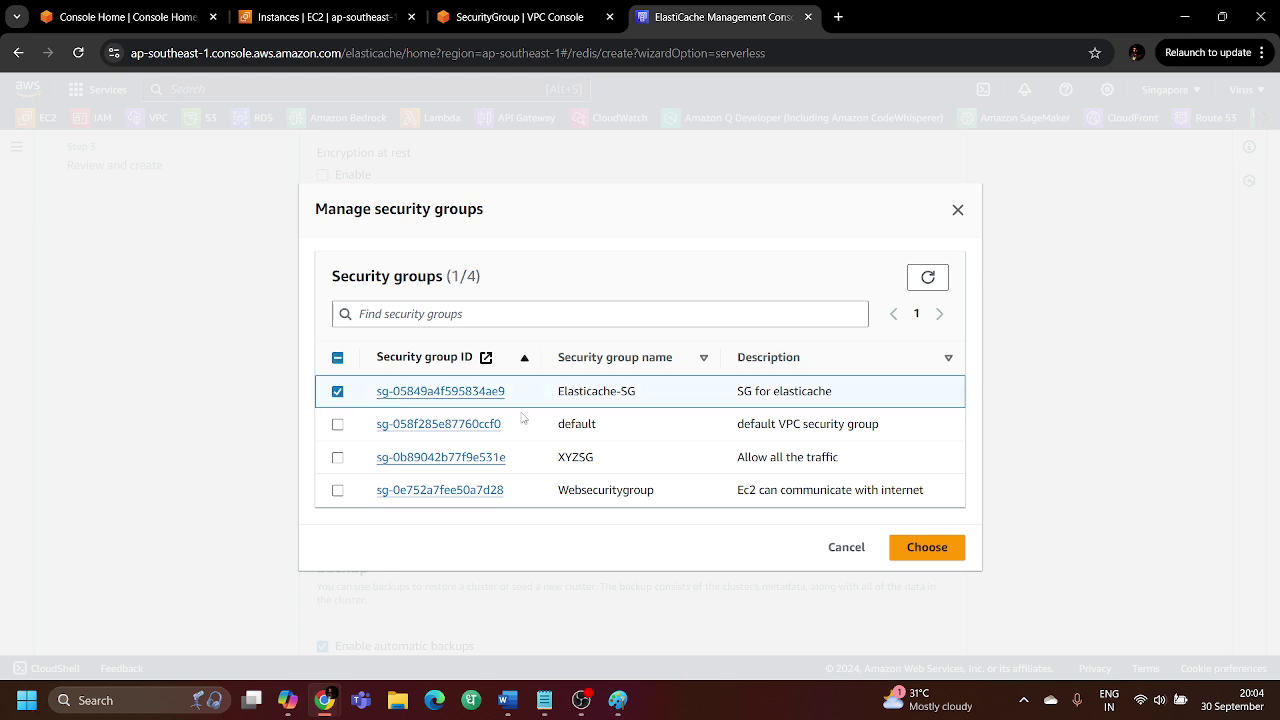
{"action": "left_click", "coordinate": [932, 548]}
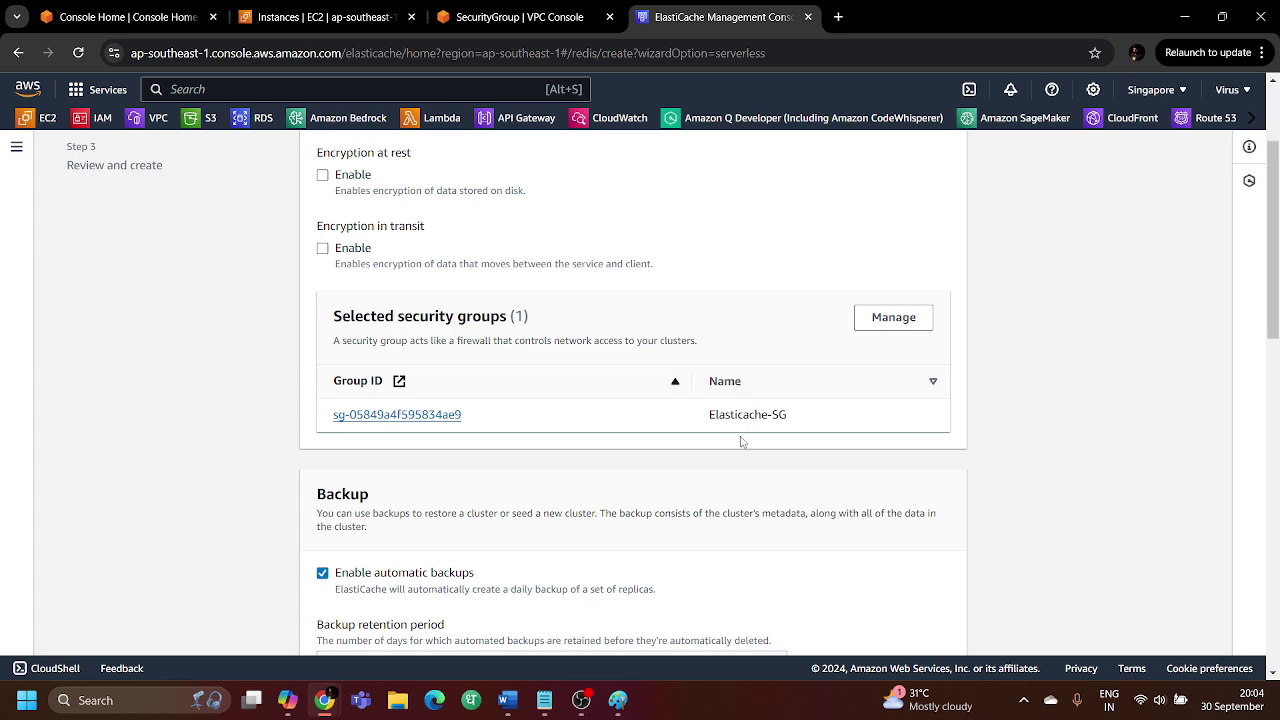
Disable automatic backups, keep the default maintenance, log and tag settings, and continue to the review
{"action": "scroll", "coordinate": [744, 443], "scroll_direction": "down", "scroll_amount": 2}
{"action": "left_click", "coordinate": [323, 407]}
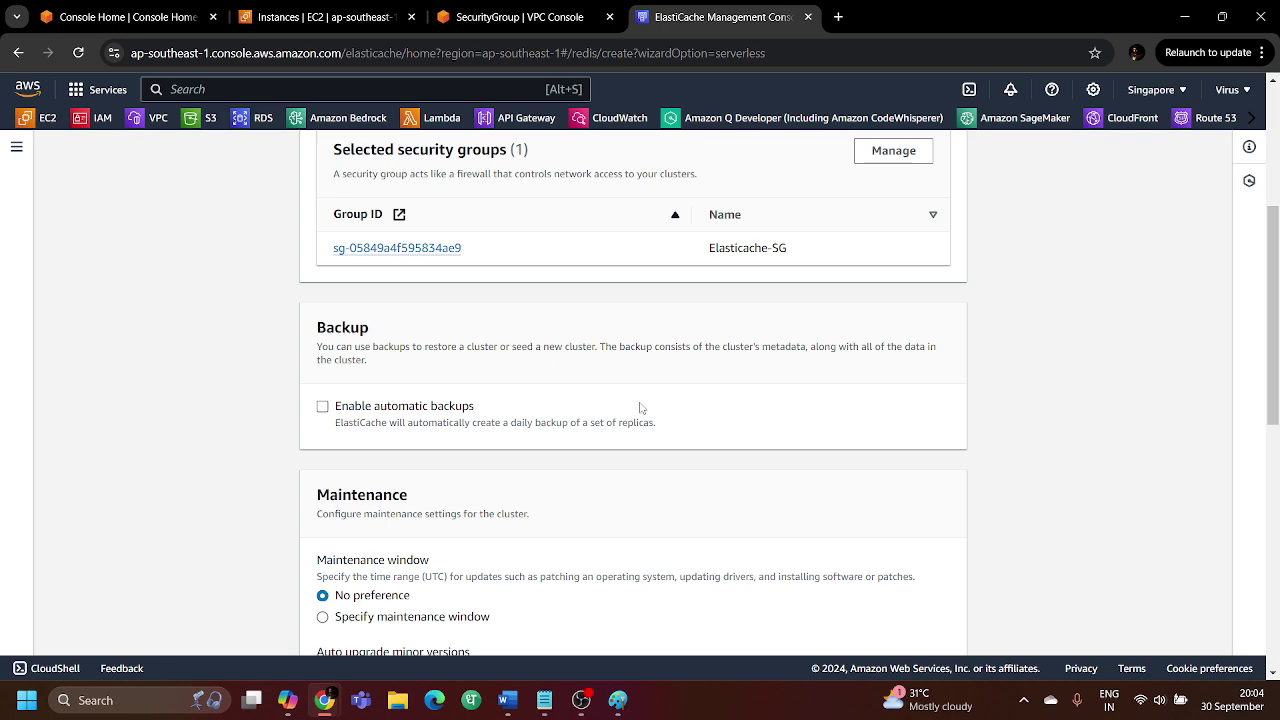
{"action": "scroll", "coordinate": [638, 408], "scroll_direction": "down", "scroll_amount": 4}
{"action": "scroll", "coordinate": [520, 315], "scroll_direction": "down", "scroll_amount": 4}
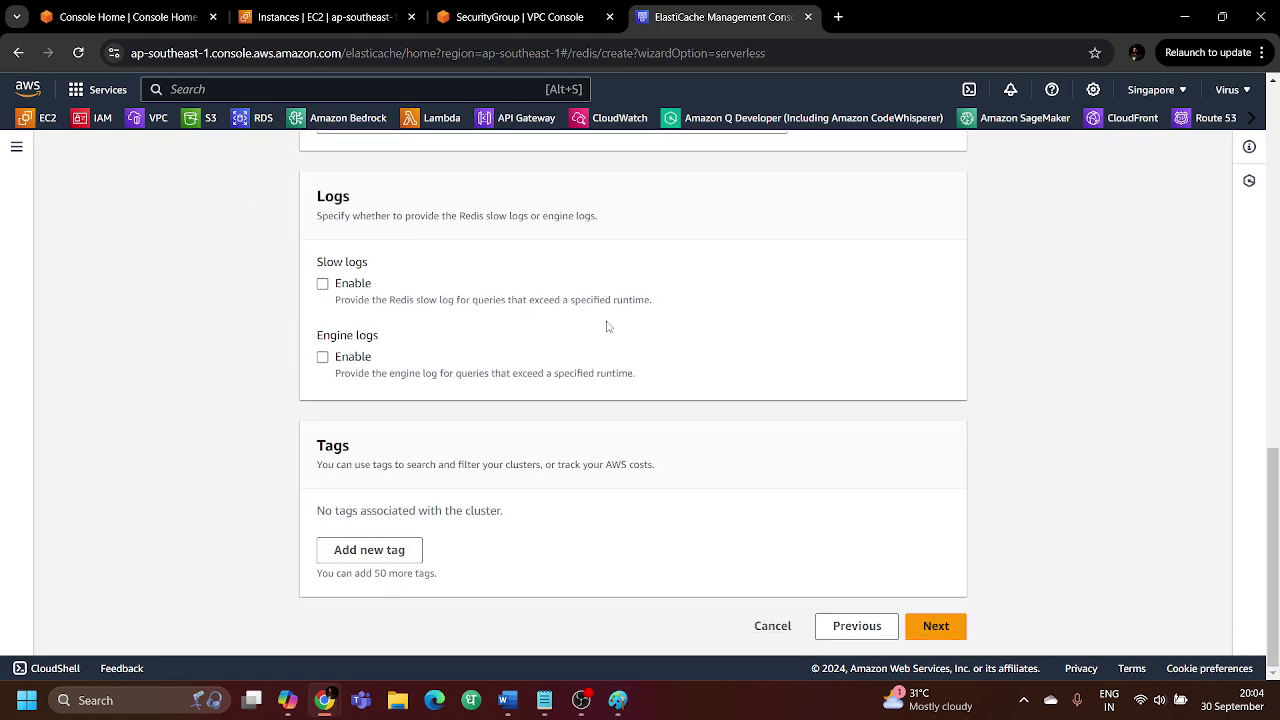
{"action": "left_click", "coordinate": [938, 629]}
Create the Redis OSS cluster with the reviewed settings
{"action": "scroll", "coordinate": [506, 380], "scroll_direction": "down", "scroll_amount": 15}
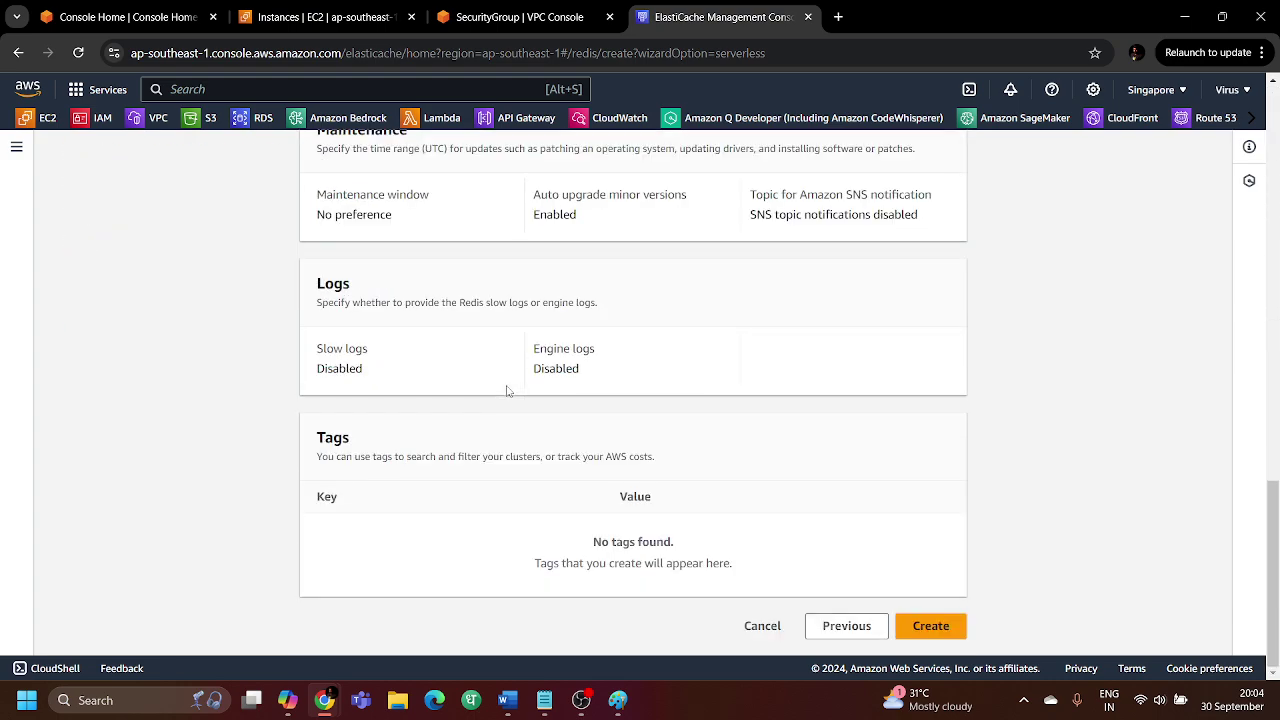
{"action": "left_click", "coordinate": [942, 627]}
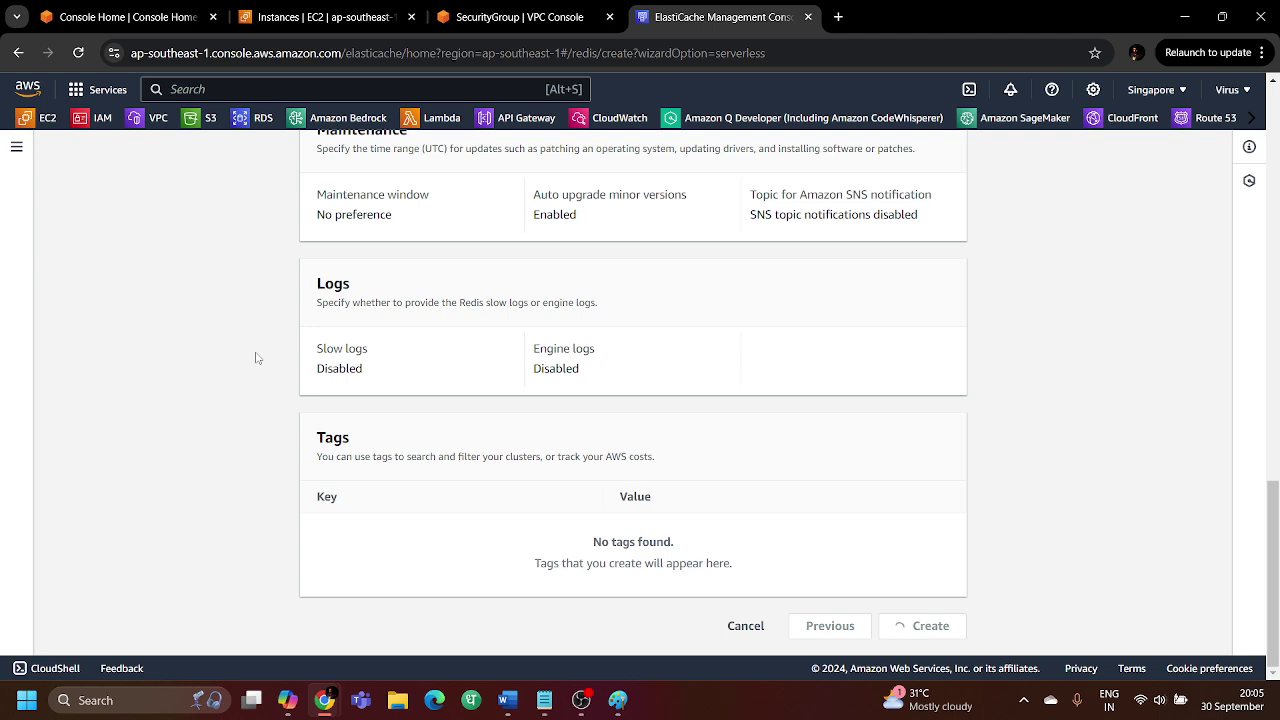
{"action": "scroll", "coordinate": [1066, 482], "scroll_direction": "up", "scroll_amount": 8}
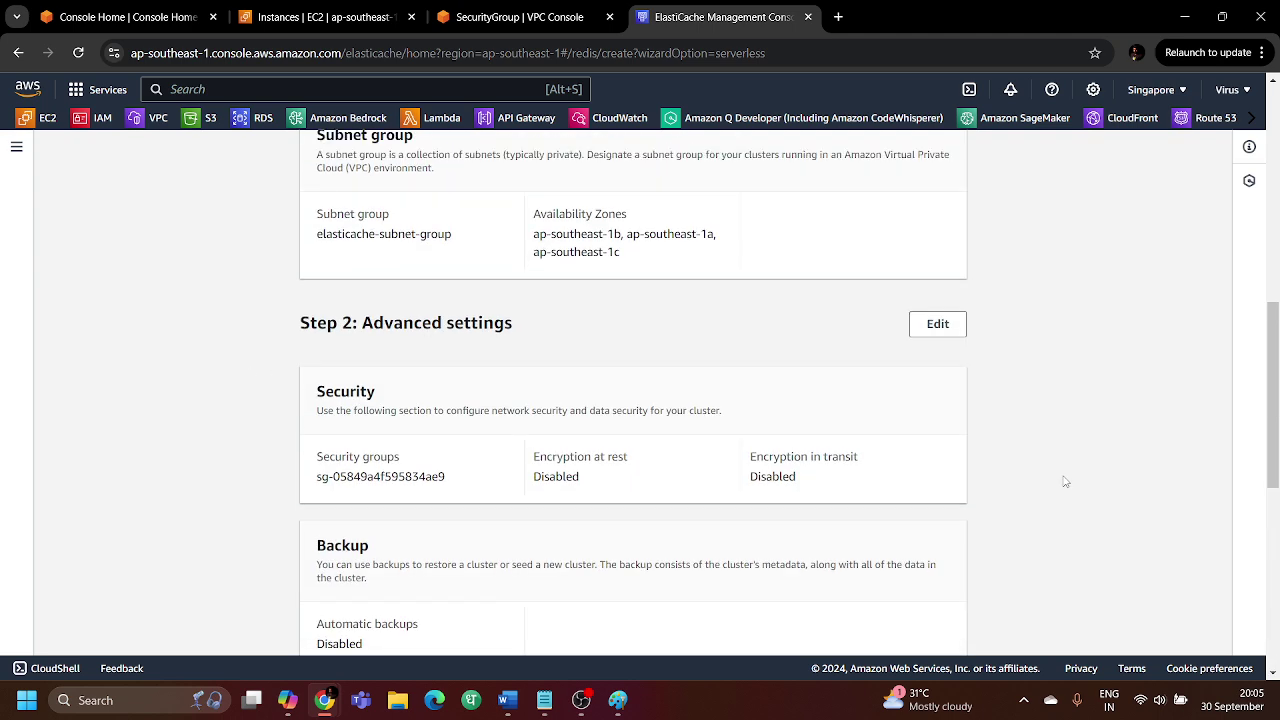
{"action": "scroll", "coordinate": [1066, 482], "scroll_direction": "up", "scroll_amount": 6}
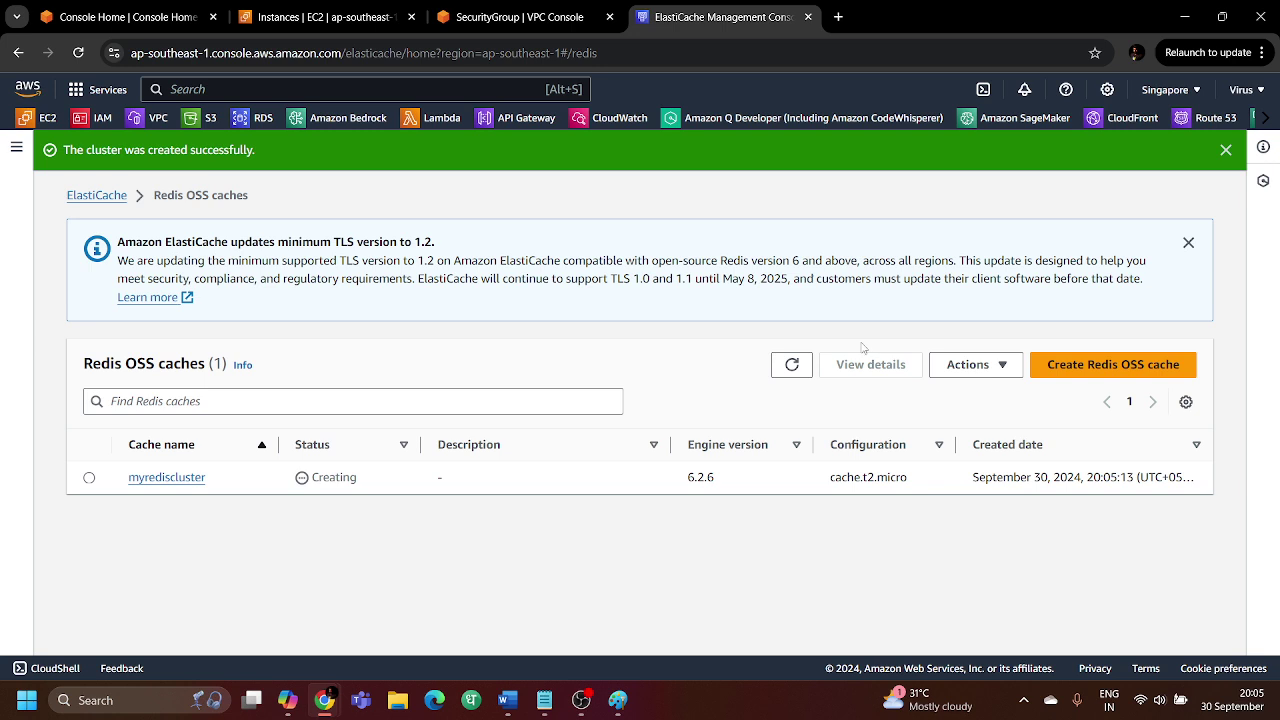
Dismiss the notices above the Redis OSS caches list and check the status of myrediscluster
{"action": "left_click", "coordinate": [1225, 152]}
{"action": "left_click", "coordinate": [1189, 205]}
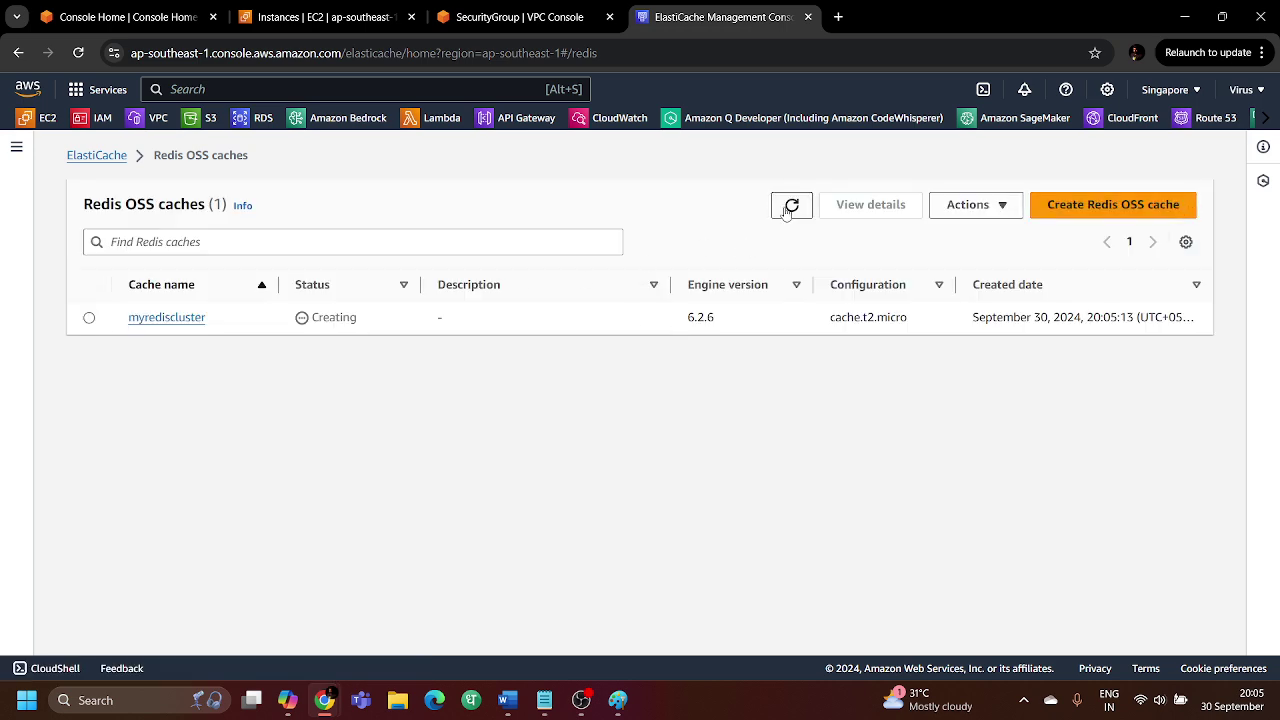
{"action": "left_click_drag", "start_coordinate": [361, 325], "coordinate": [312, 322]}
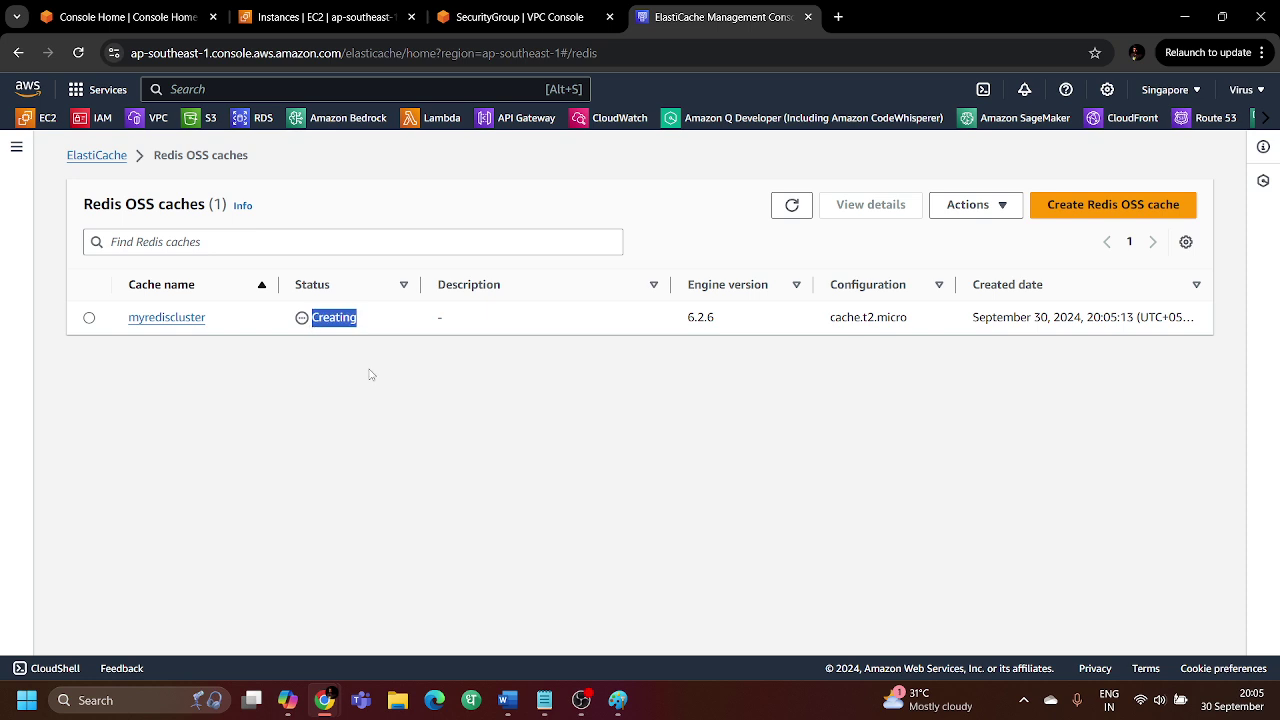
{"action": "left_click", "coordinate": [369, 371]}
Start launching a new EC2 instance and name it Myec2server
{"action": "left_click", "coordinate": [351, 12]}
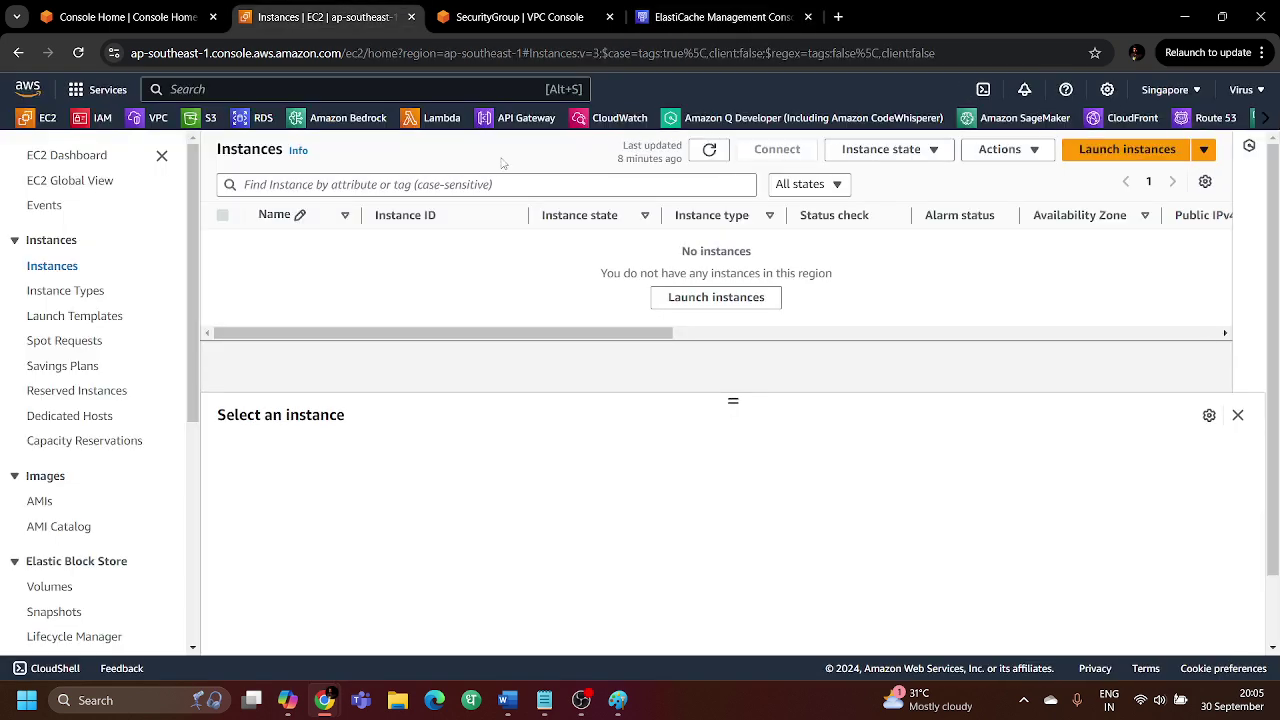
{"action": "left_click", "coordinate": [1157, 149]}
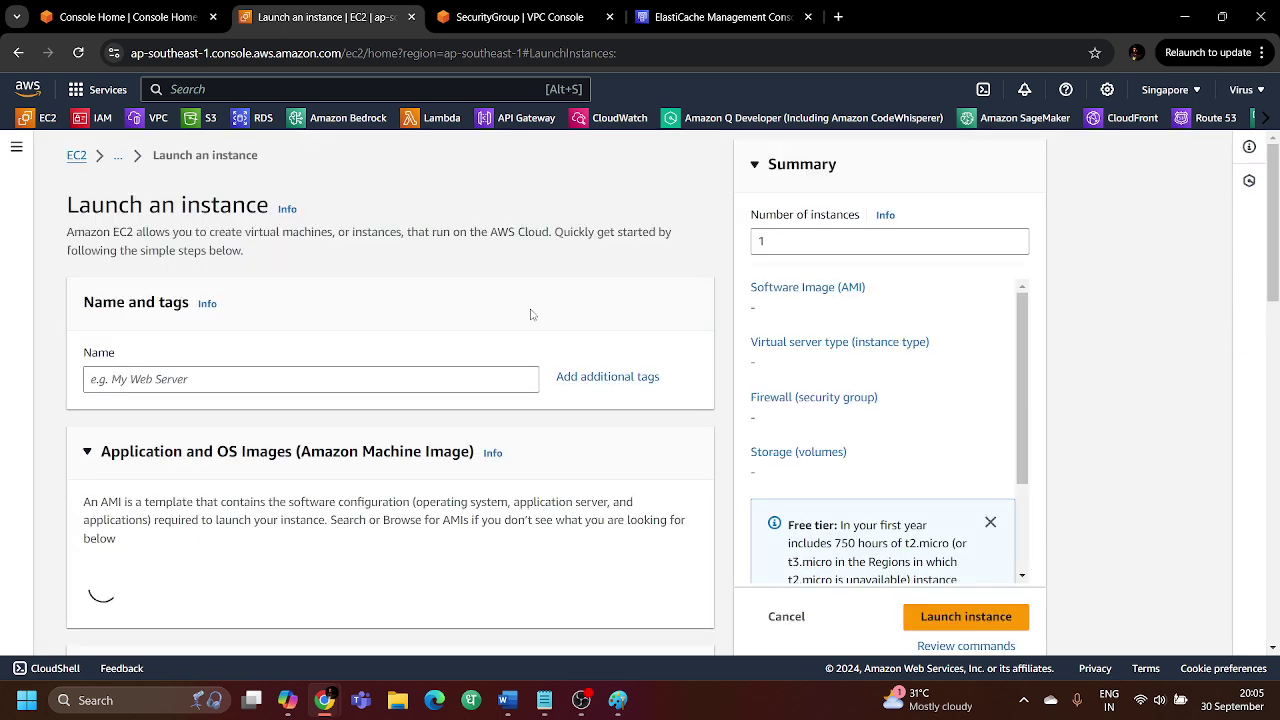
{"action": "scroll", "coordinate": [273, 260], "scroll_direction": "down", "scroll_amount": 1}
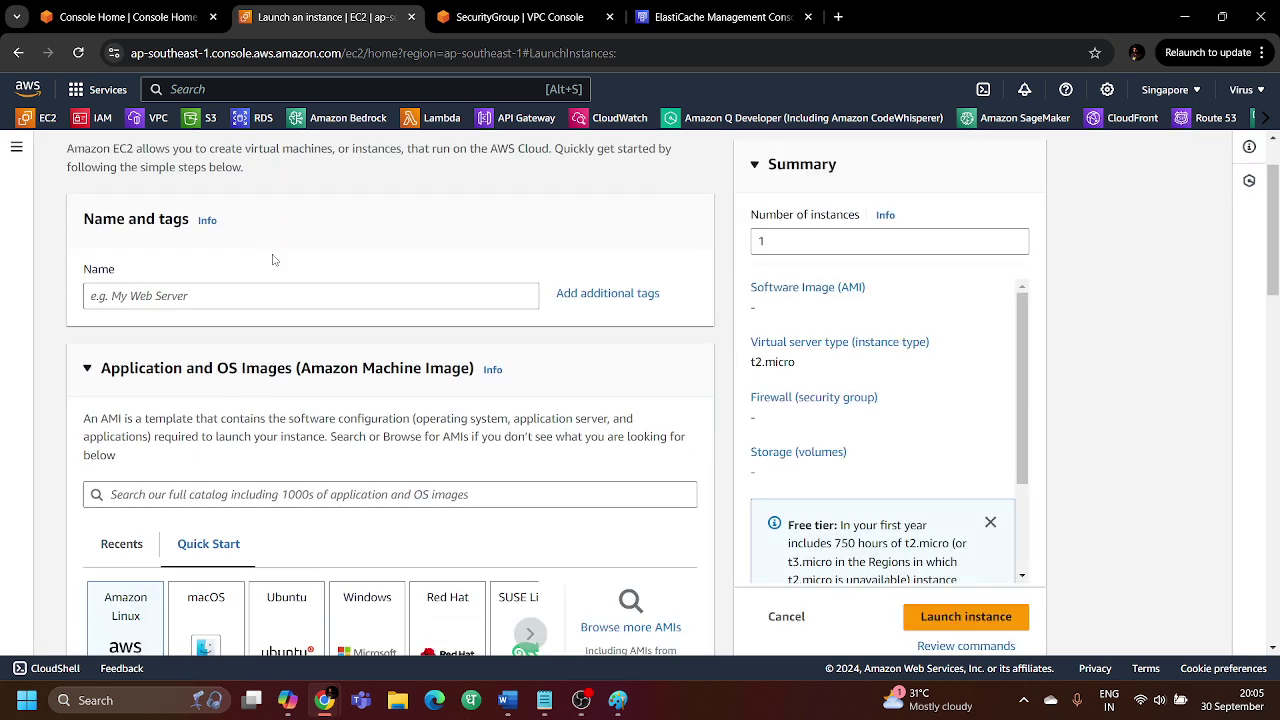
{"action": "left_click", "coordinate": [198, 300]}
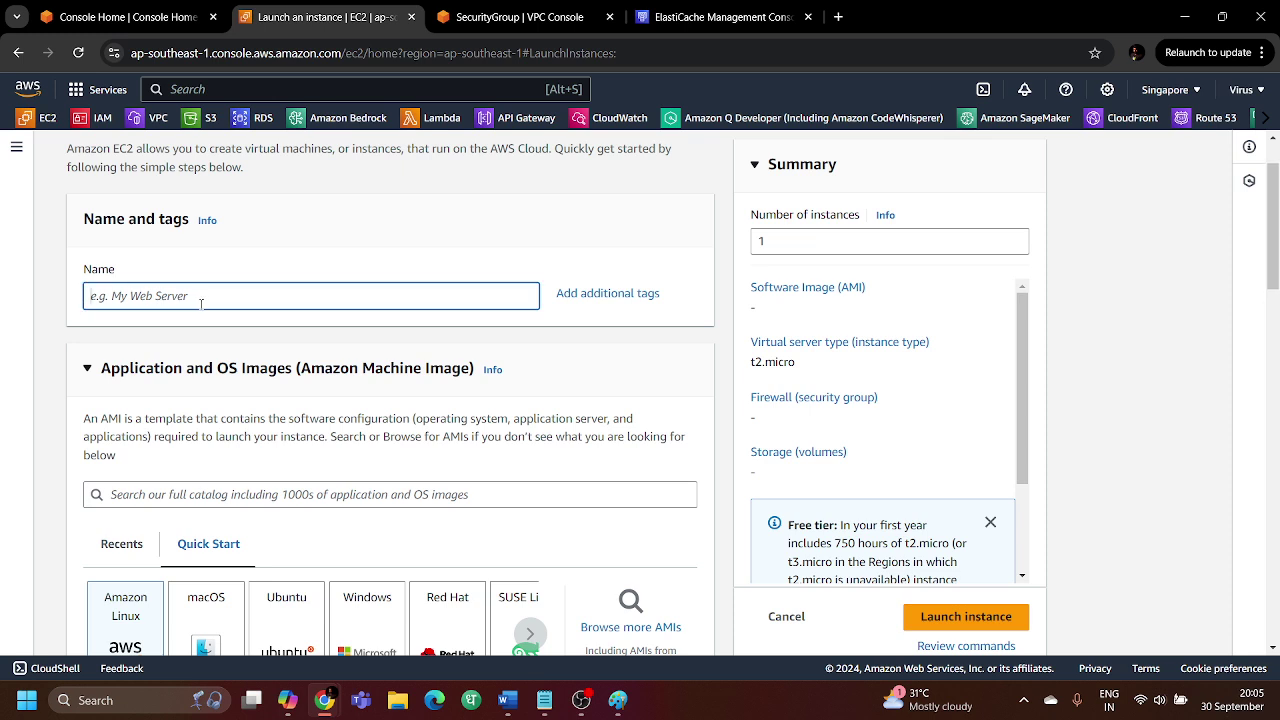
{"action": "type", "text": "M"}
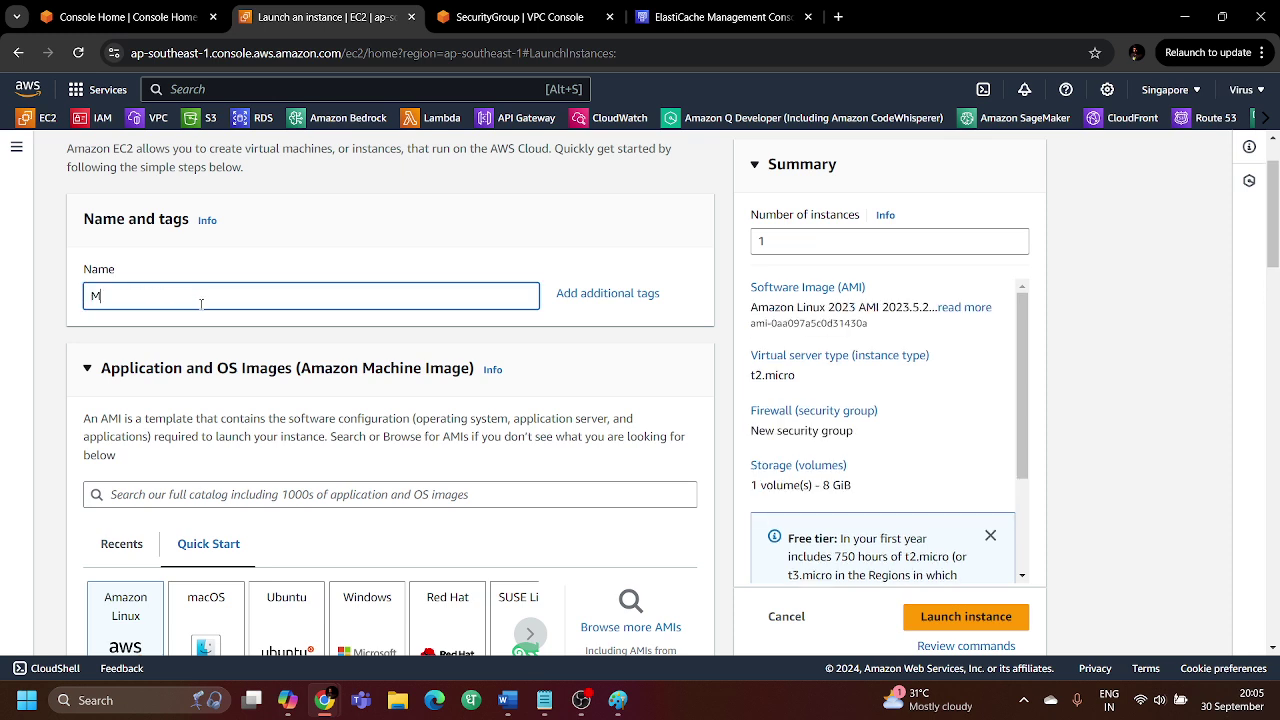
{"action": "type", "text": "yec2 server"}
{"action": "left_click", "coordinate": [128, 296]}
{"action": "key", "text": "BackSpace"}
{"action": "left_click", "coordinate": [188, 330]}
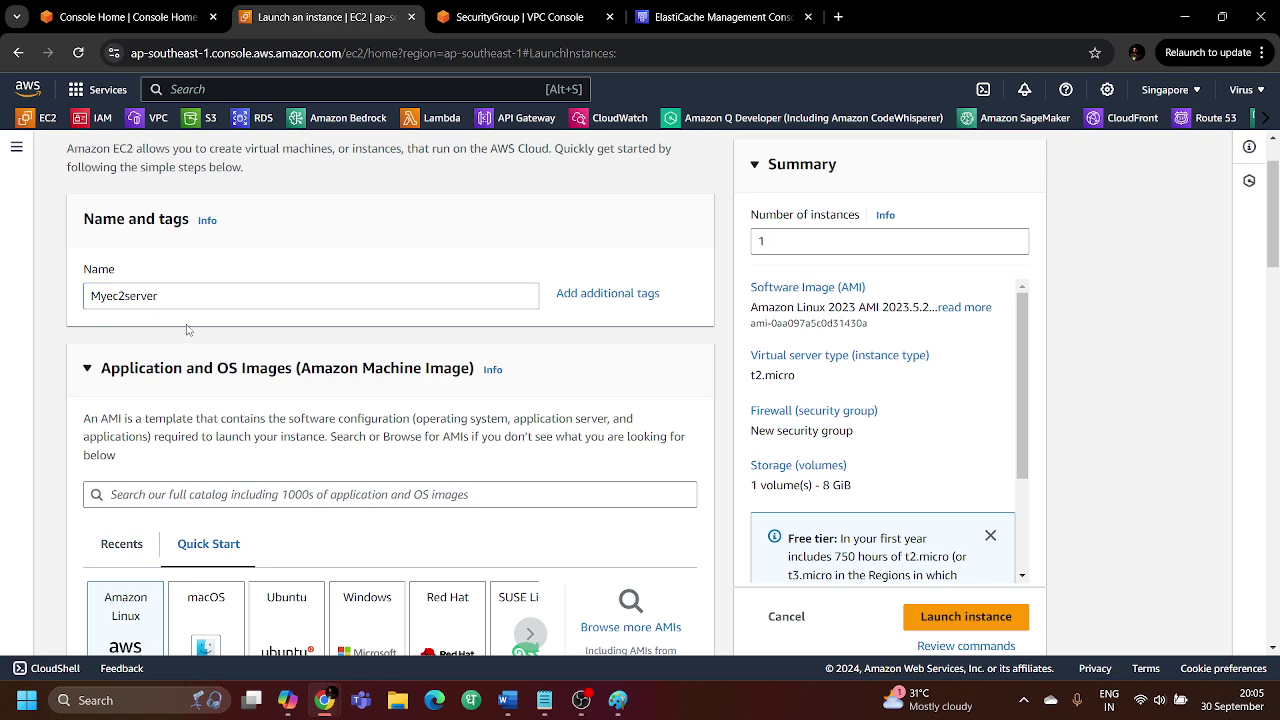
Keep the Amazon Linux 2023 AMI and t2.micro instance type, and choose to proceed without a key pair
{"action": "scroll", "coordinate": [172, 370], "scroll_direction": "down", "scroll_amount": 3}
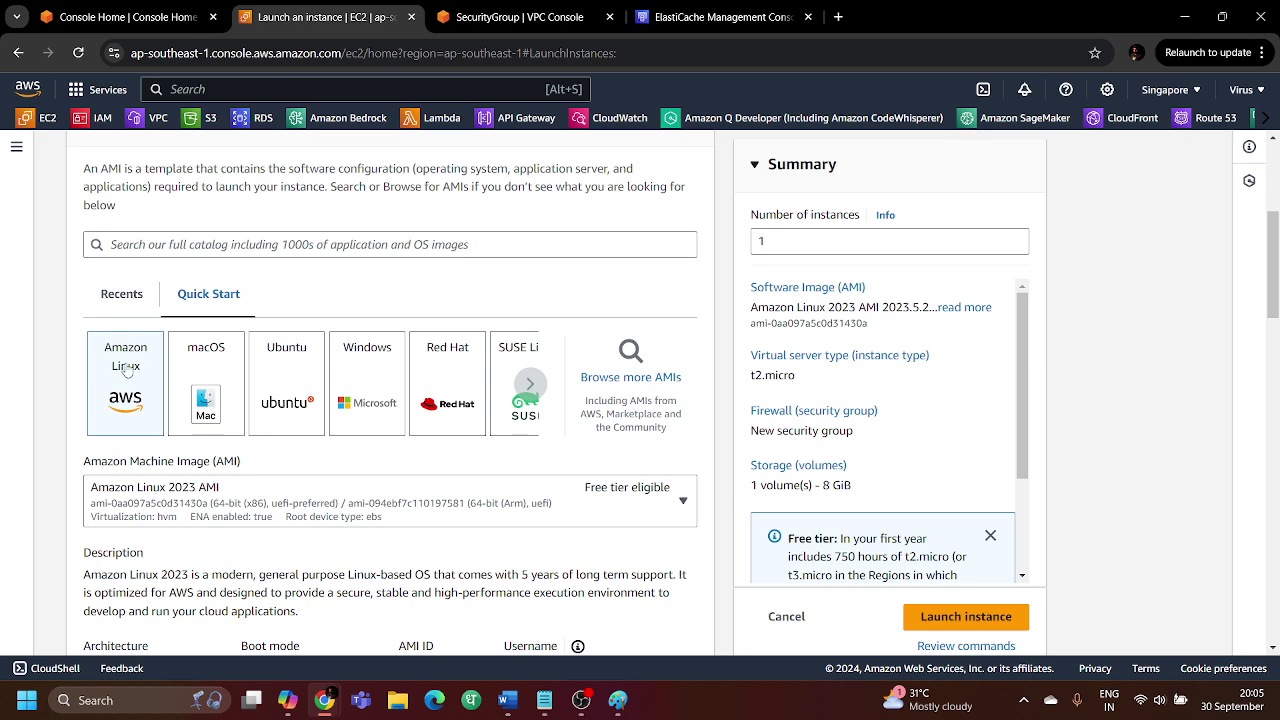
{"action": "scroll", "coordinate": [127, 371], "scroll_direction": "down", "scroll_amount": 3}
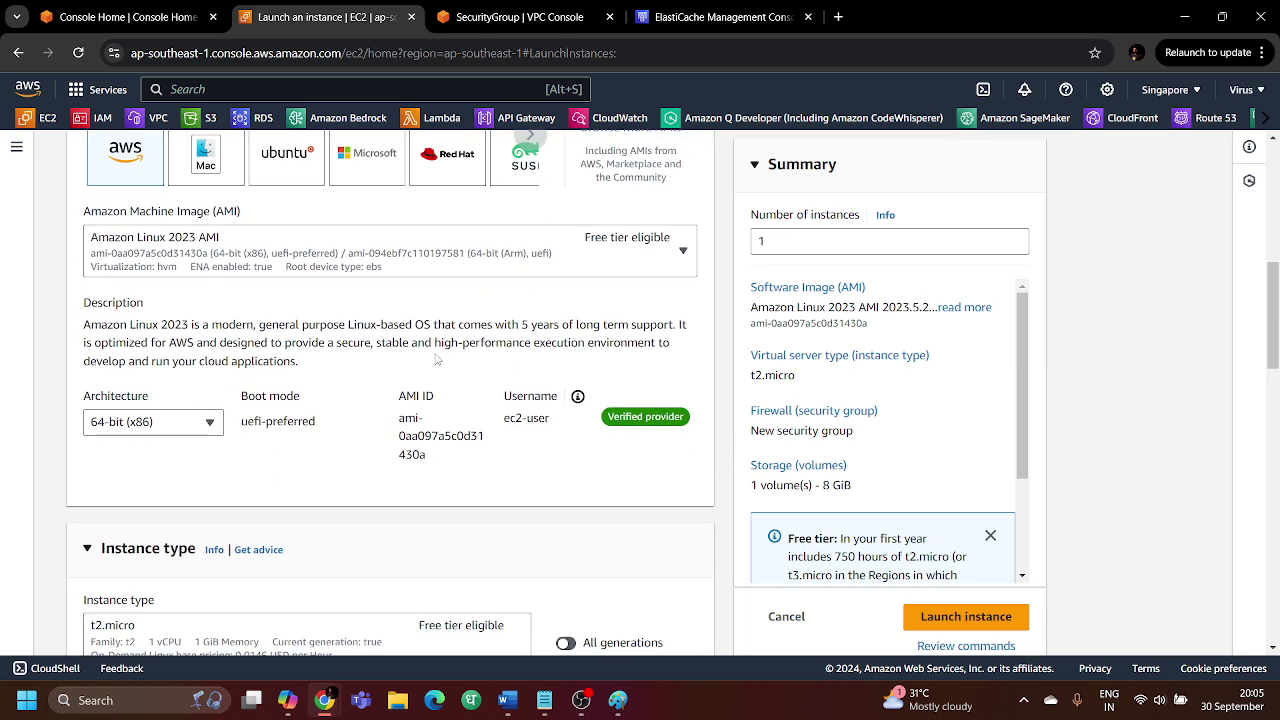
{"action": "scroll", "coordinate": [268, 421], "scroll_direction": "down", "scroll_amount": 3}
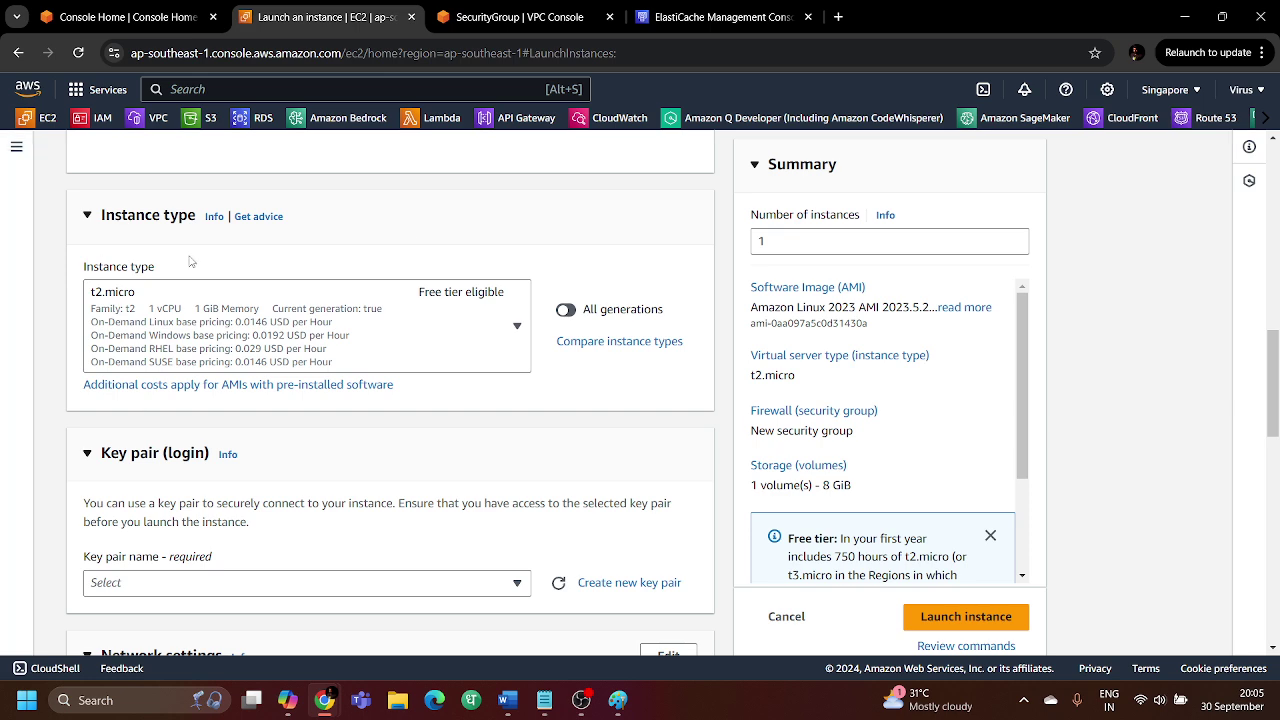
{"action": "scroll", "coordinate": [216, 337], "scroll_direction": "down", "scroll_amount": 2}
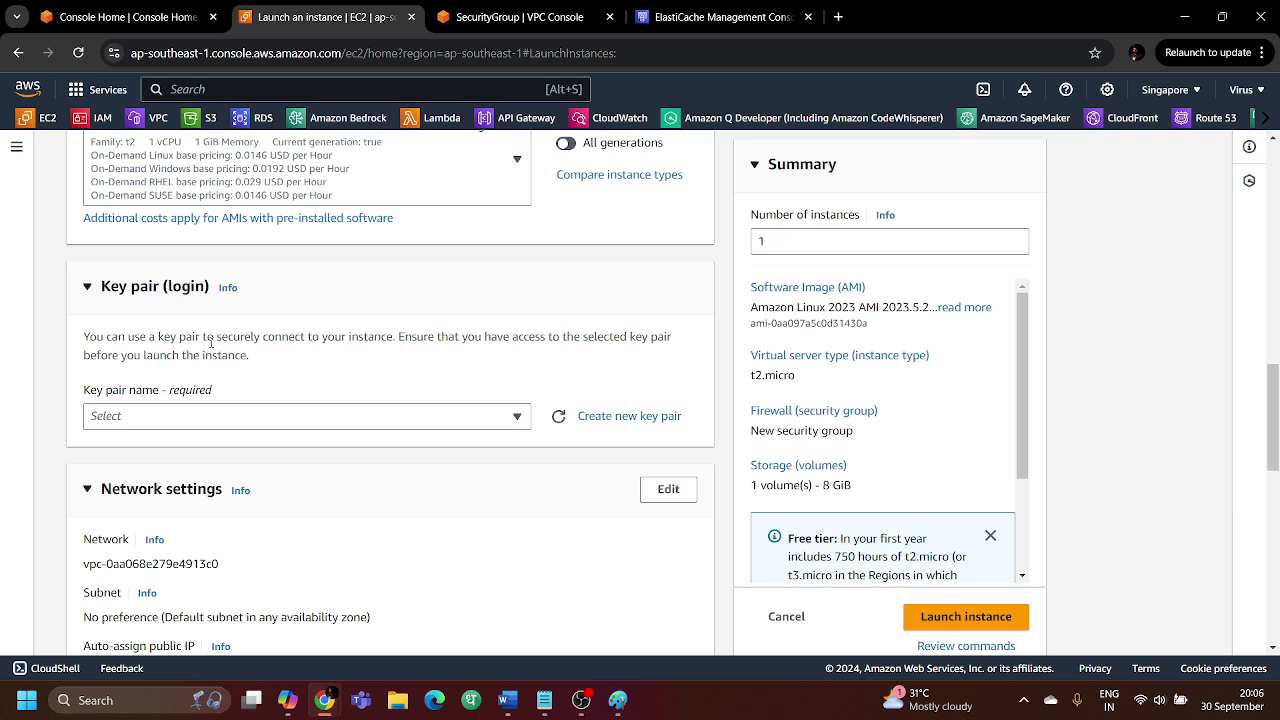
{"action": "left_click", "coordinate": [495, 412]}
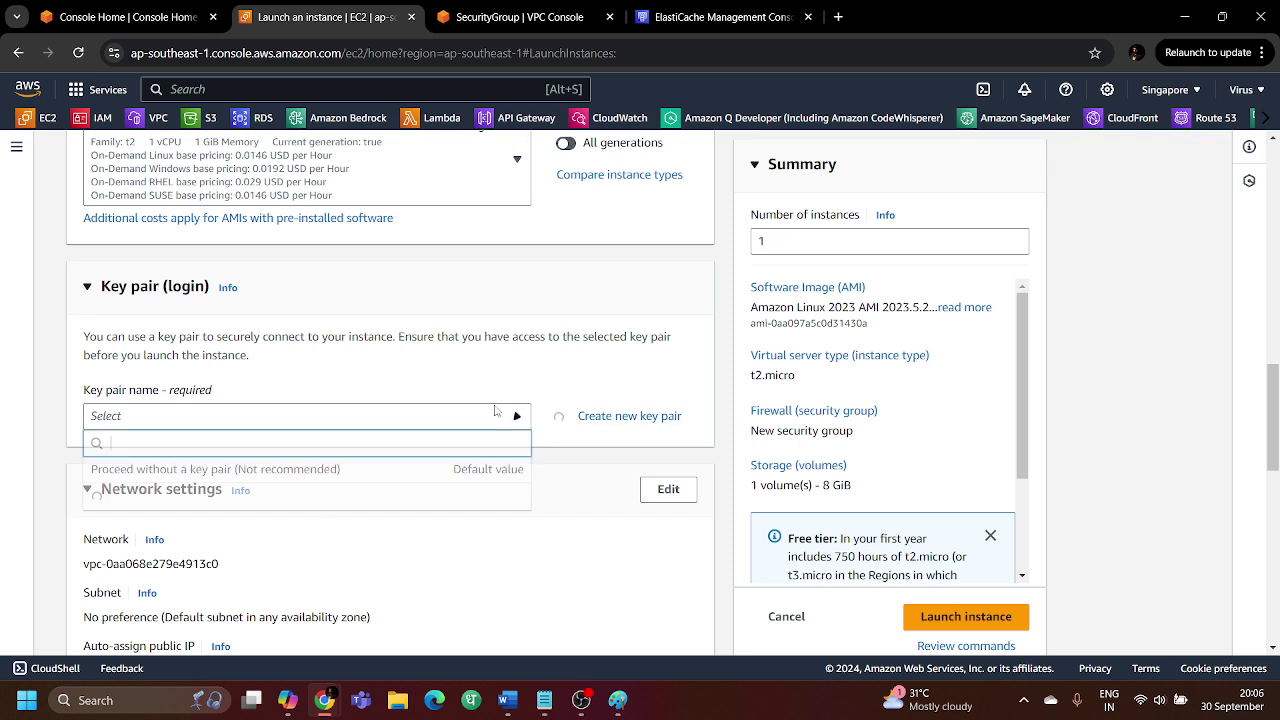
{"action": "left_click", "coordinate": [437, 465]}
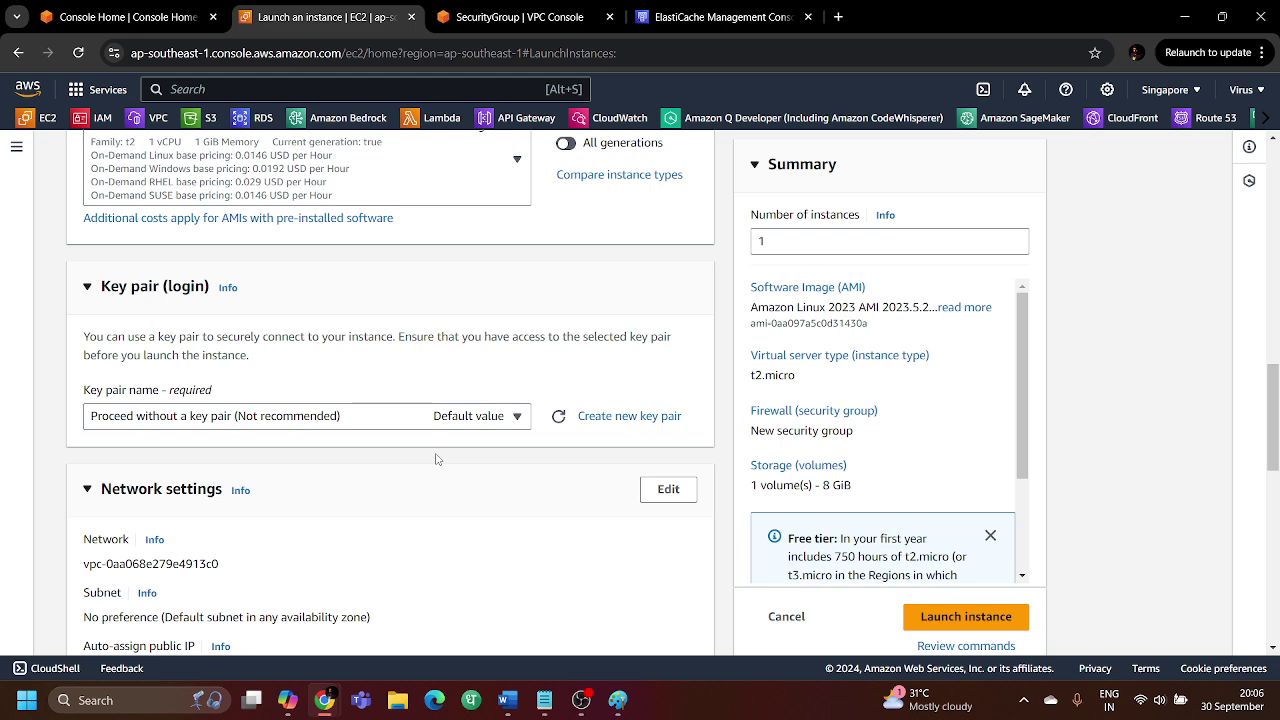
Edit the instance's network settings to use the existing security group Elasticache-SG
{"action": "scroll", "coordinate": [437, 460], "scroll_direction": "down", "scroll_amount": 3}
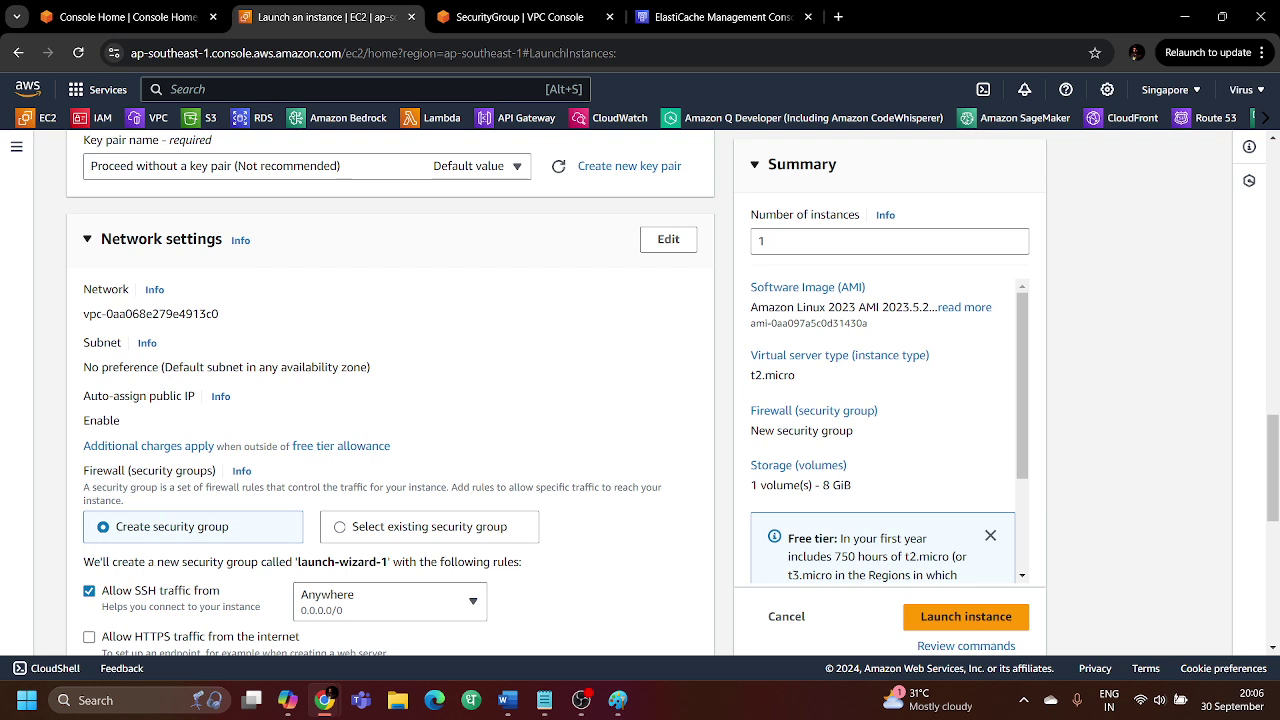
{"action": "left_click", "coordinate": [670, 239]}
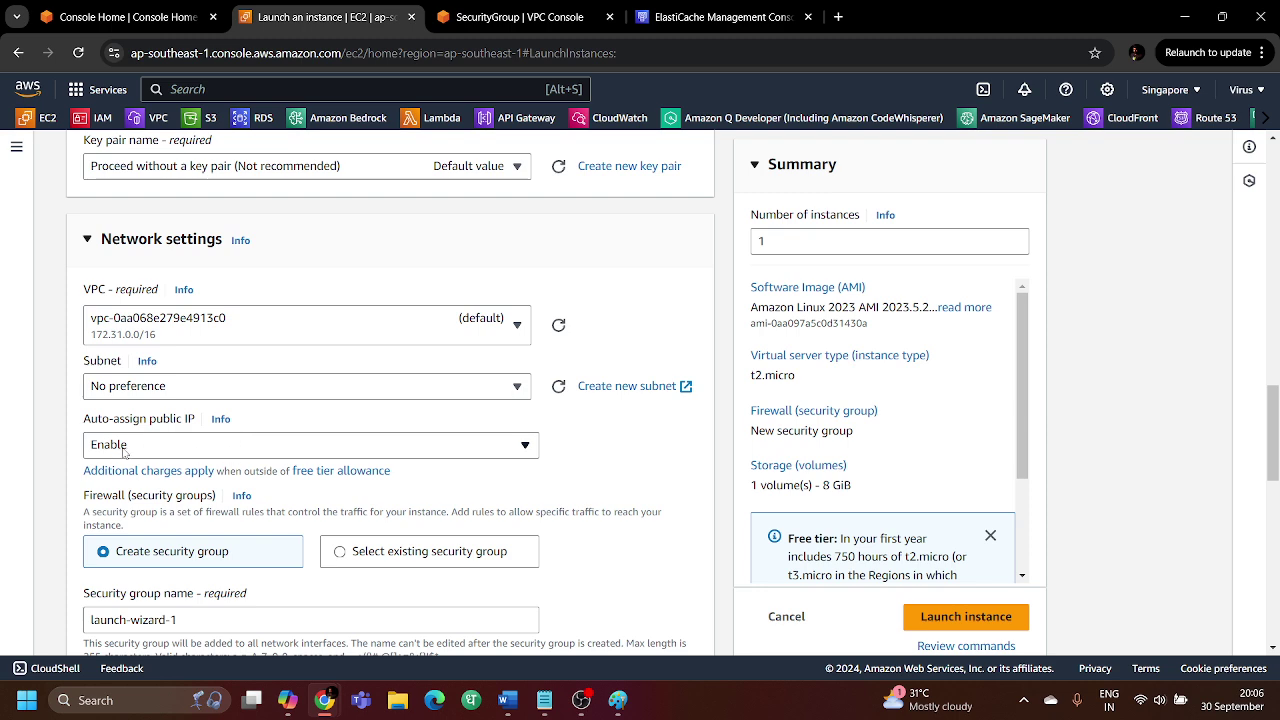
{"action": "scroll", "coordinate": [529, 446], "scroll_direction": "down", "scroll_amount": 2}
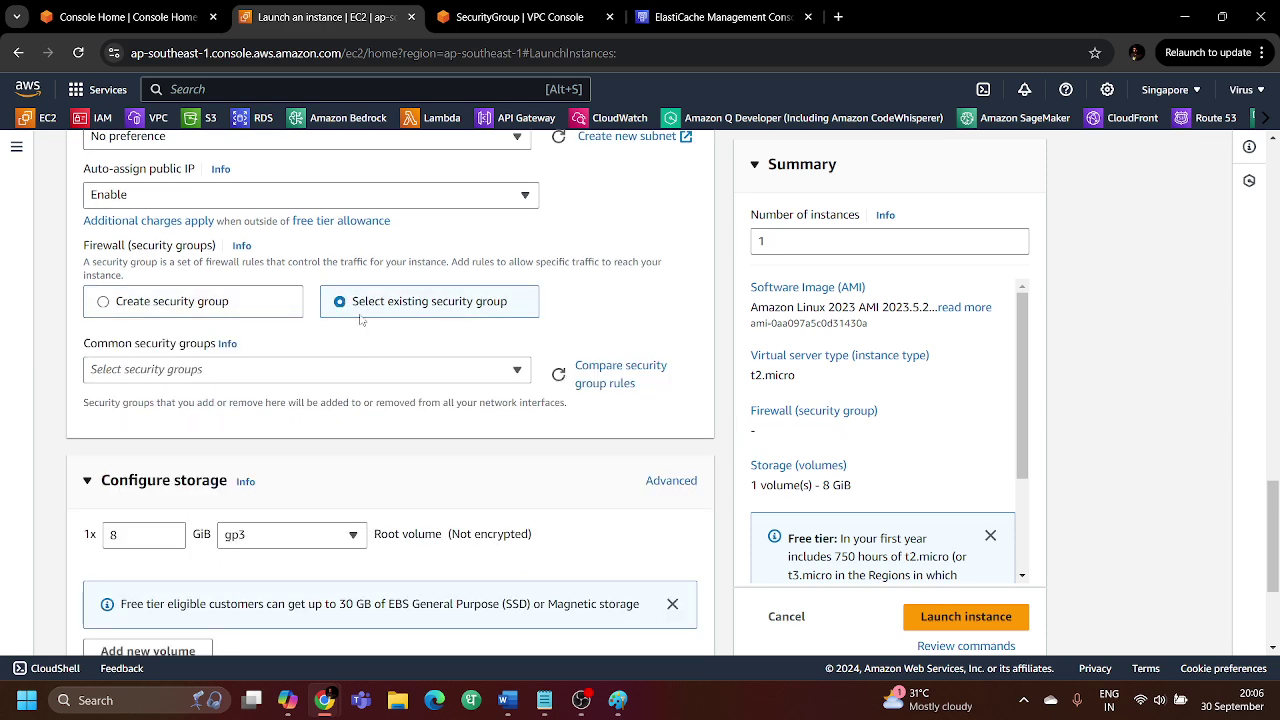
{"action": "left_click", "coordinate": [398, 377]}
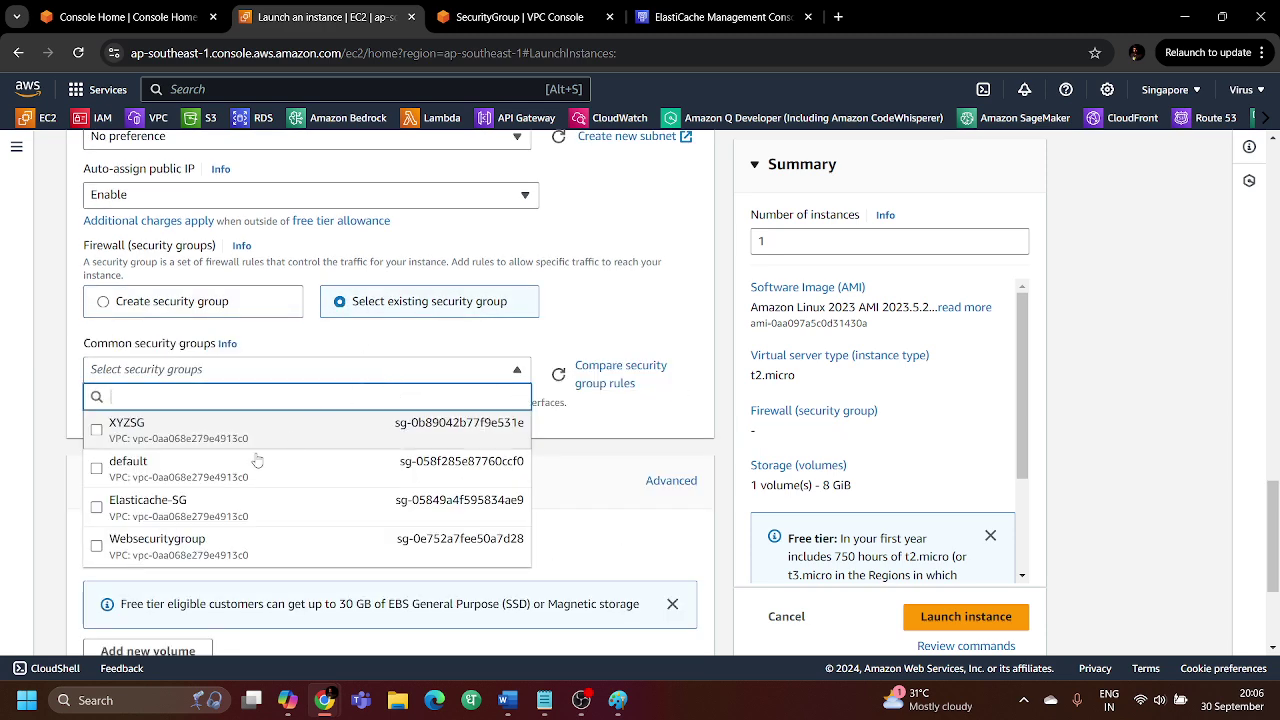
{"action": "left_click", "coordinate": [100, 507]}
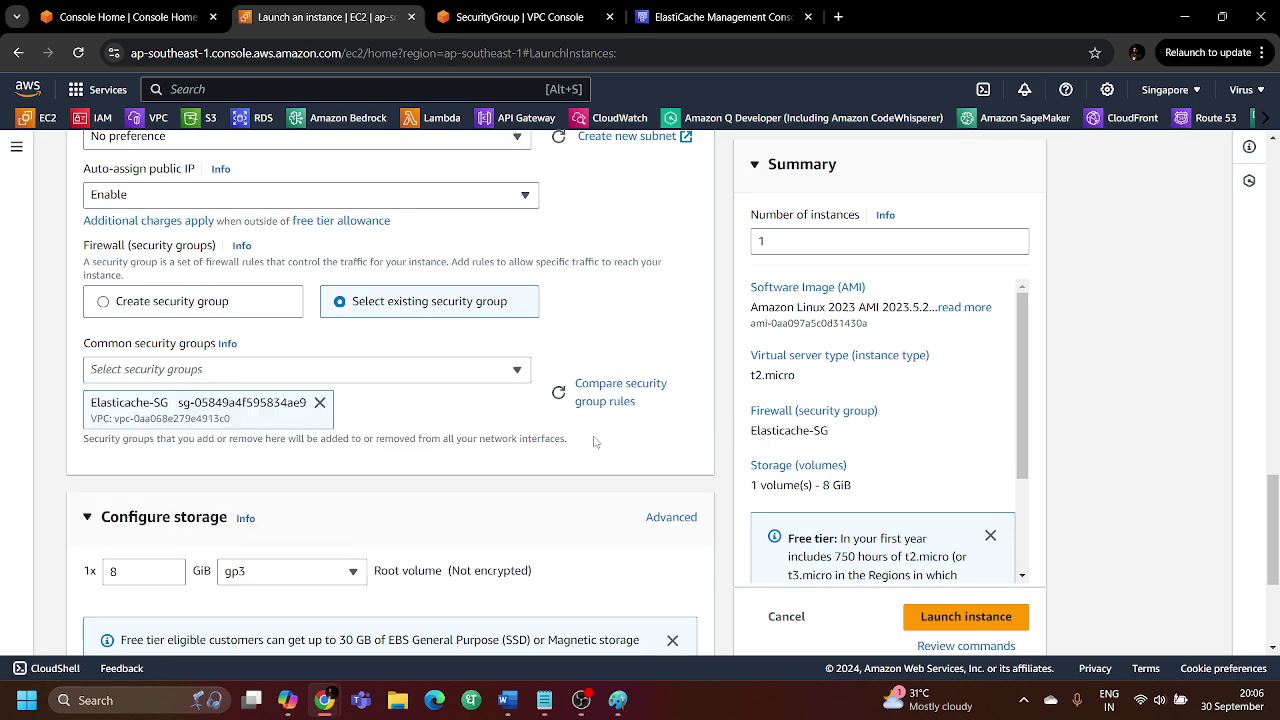
Keep the 8 GiB gp3 root volume and launch the instance
{"action": "scroll", "coordinate": [473, 422], "scroll_direction": "down", "scroll_amount": 1}
{"action": "scroll", "coordinate": [474, 422], "scroll_direction": "down", "scroll_amount": 3}
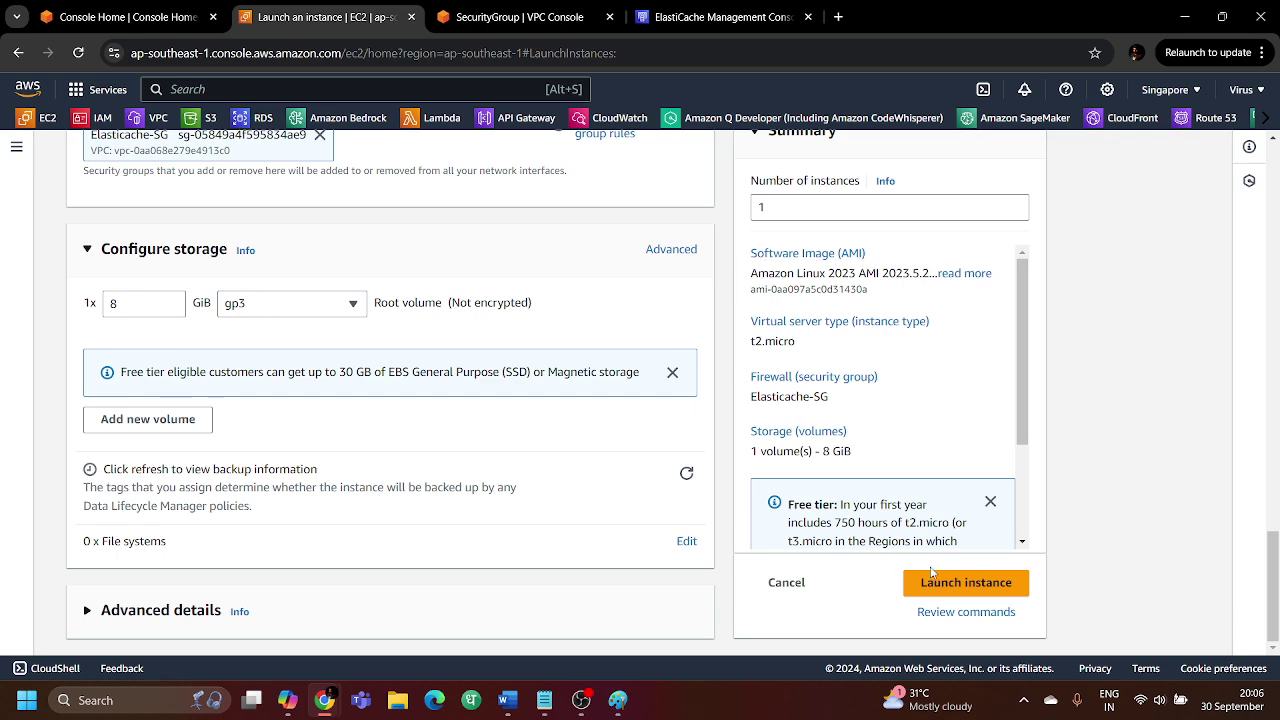
{"action": "left_click", "coordinate": [955, 586]}
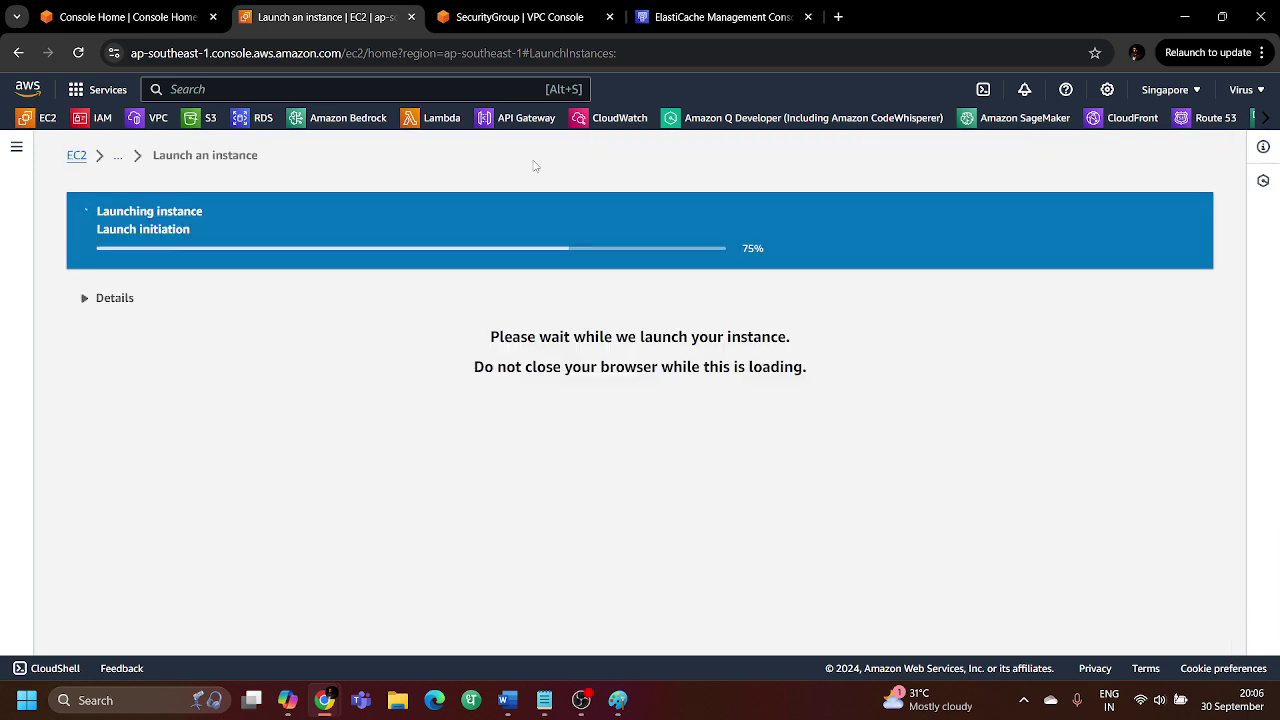
Return to the Redis OSS caches list and refresh it to check myrediscluster's status
{"action": "left_click", "coordinate": [463, 18]}
{"action": "left_click", "coordinate": [697, 17]}
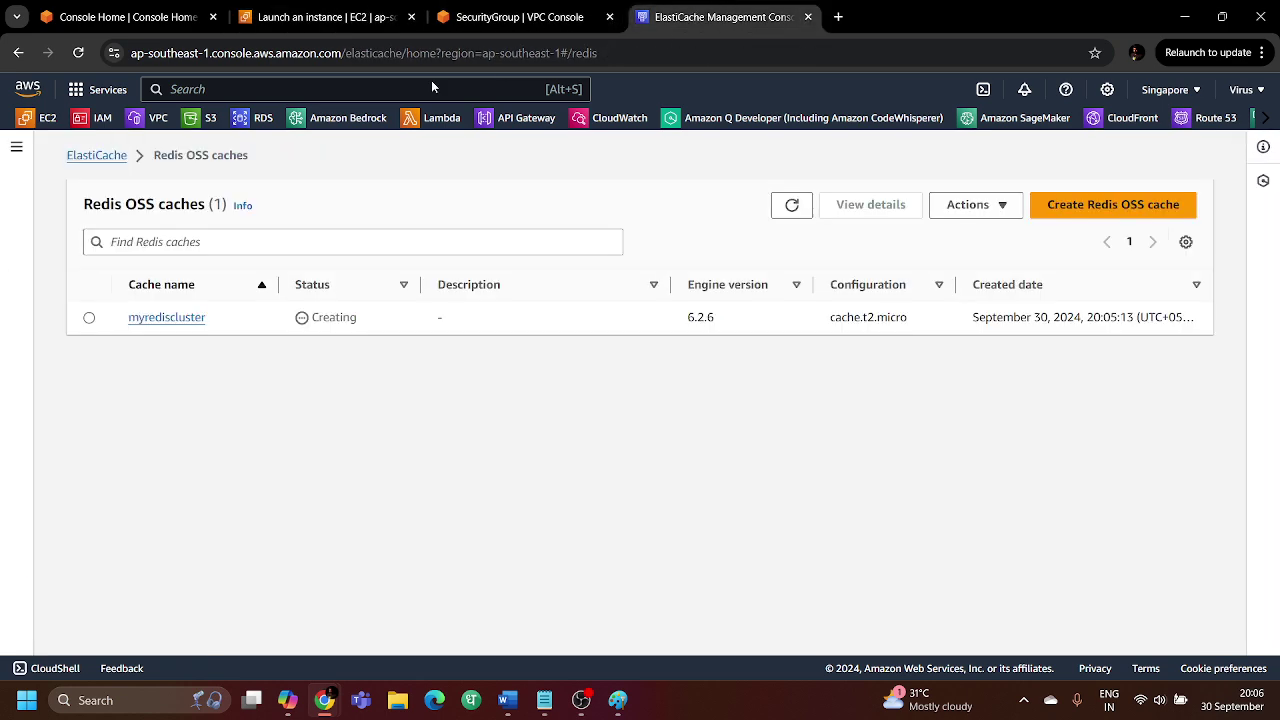
{"action": "left_click", "coordinate": [790, 210]}
{"action": "left_click", "coordinate": [790, 210]}
Show the EC2 instances list and select Myec2server to display its details
{"action": "left_click", "coordinate": [340, 15]}
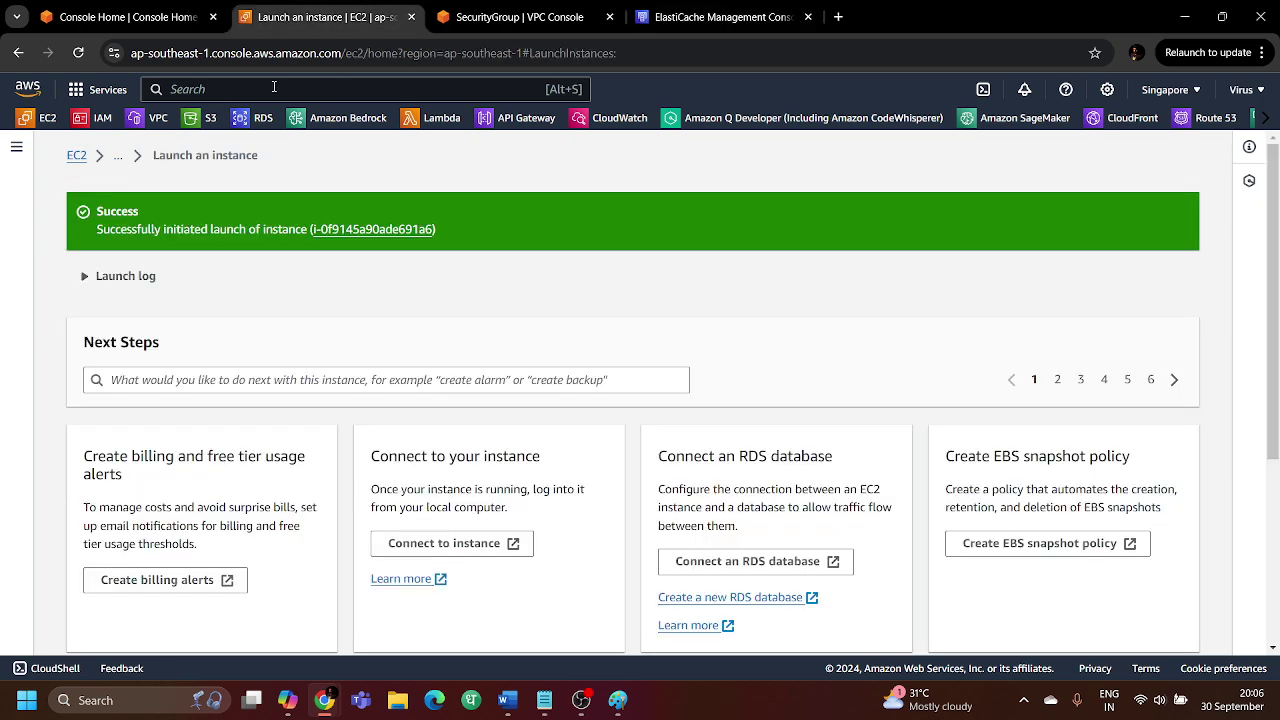
{"action": "left_click", "coordinate": [77, 157]}
{"action": "left_click", "coordinate": [62, 268]}
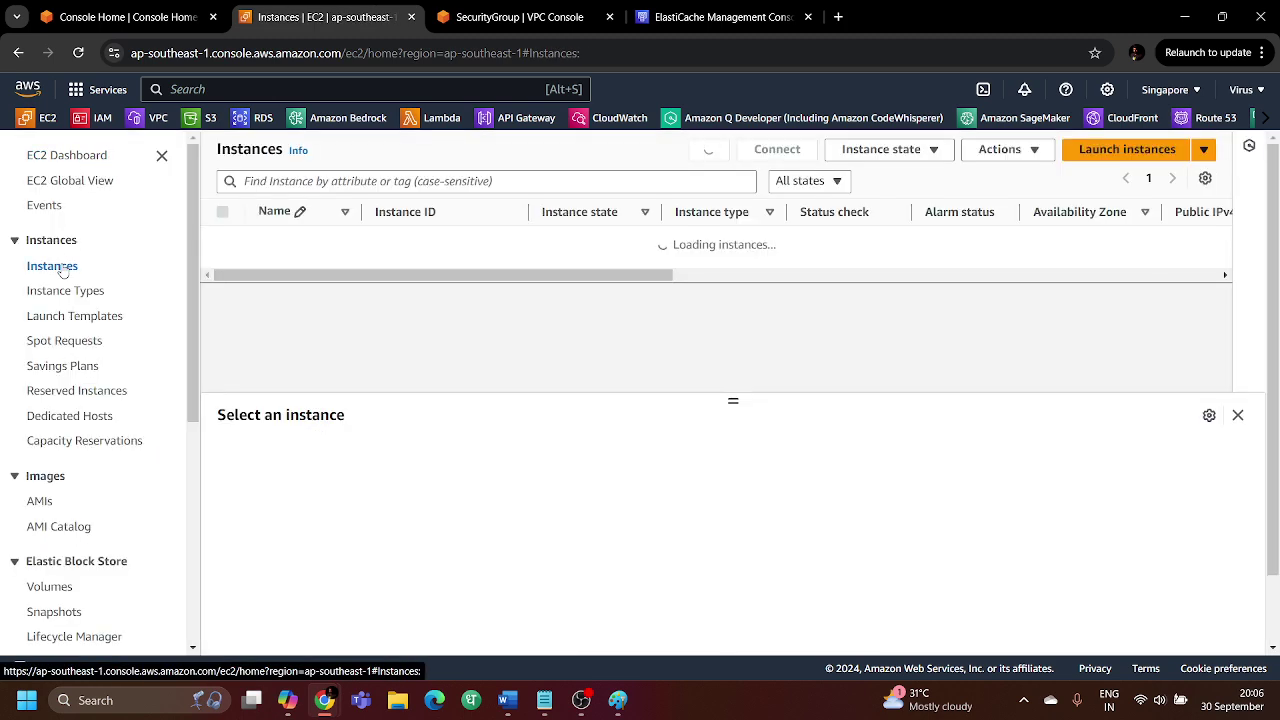
{"action": "double_click", "coordinate": [598, 242]}
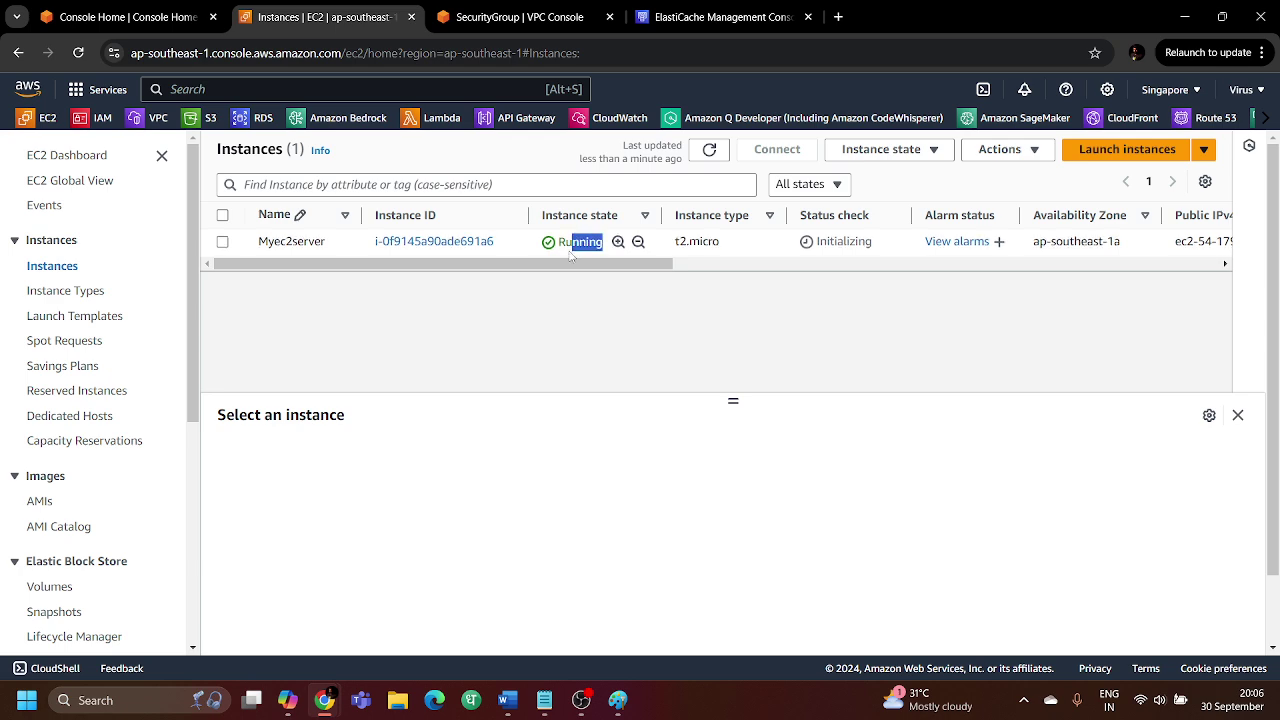
{"action": "left_click", "coordinate": [575, 245]}
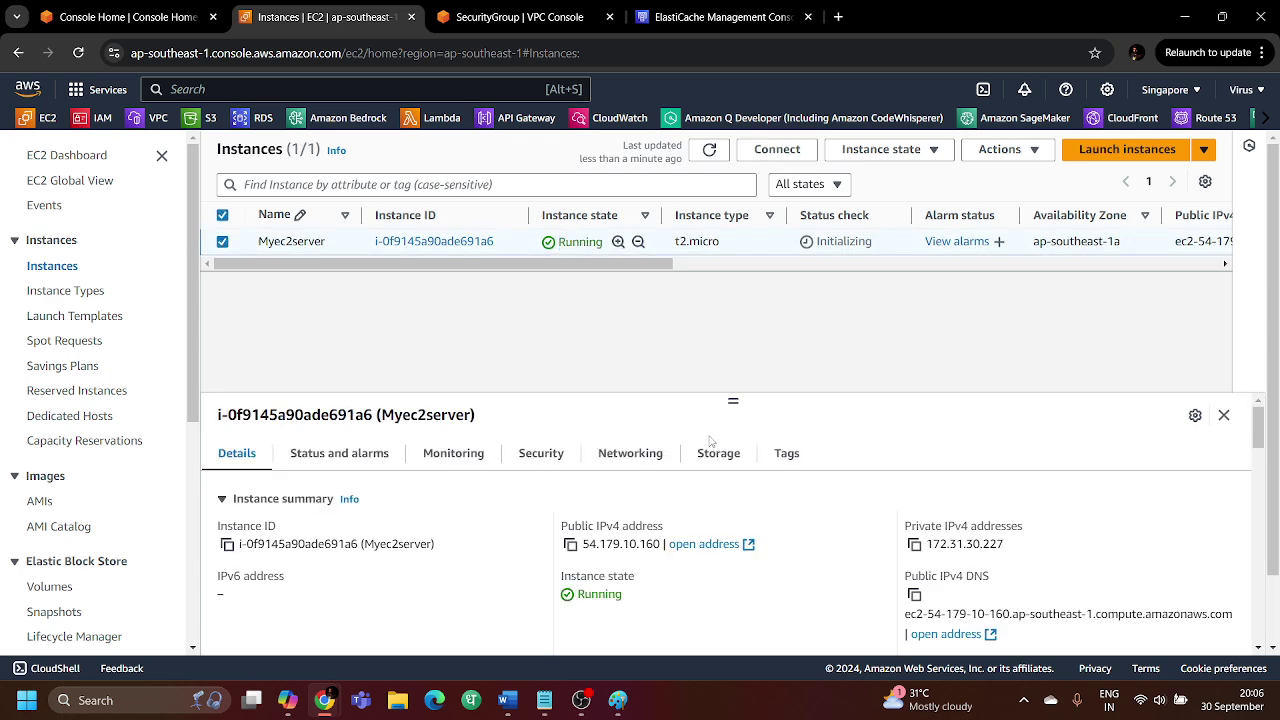
Copy Myec2server's public IPv4 address and paste it into a new, enlarged Notepad document
{"action": "left_click_drag", "start_coordinate": [732, 401], "coordinate": [732, 347]}
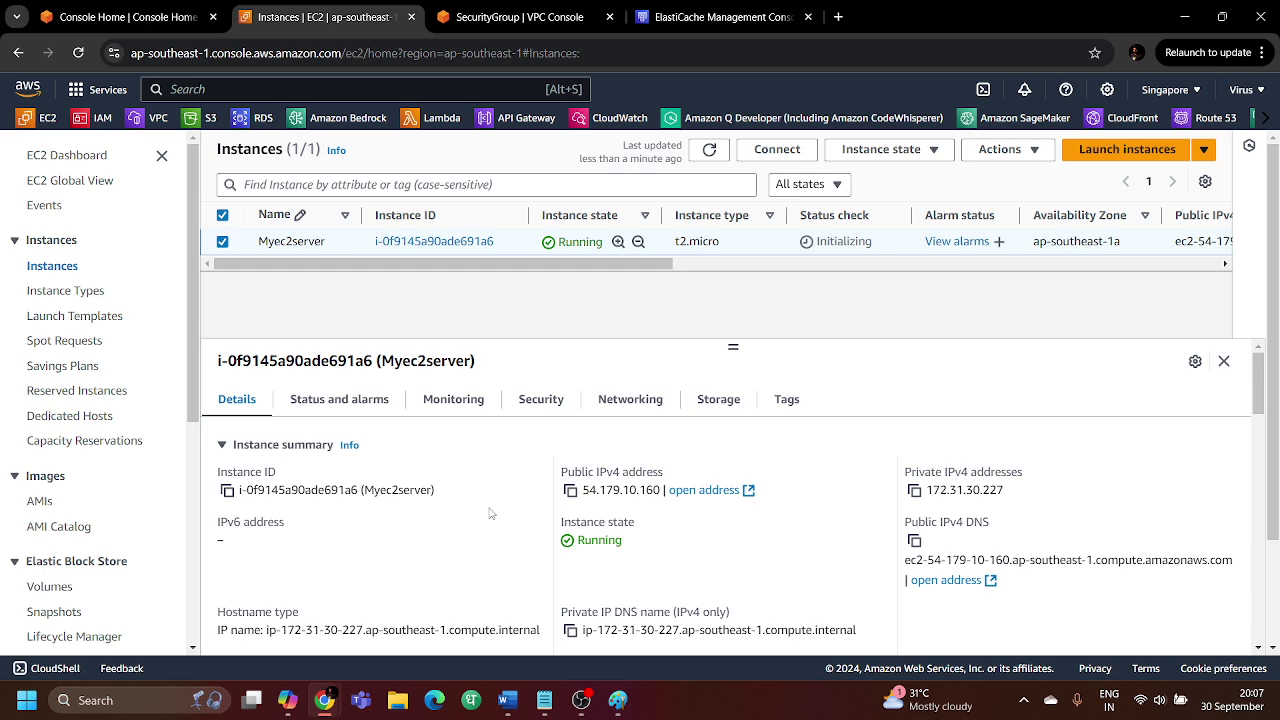
{"action": "left_click", "coordinate": [570, 490]}
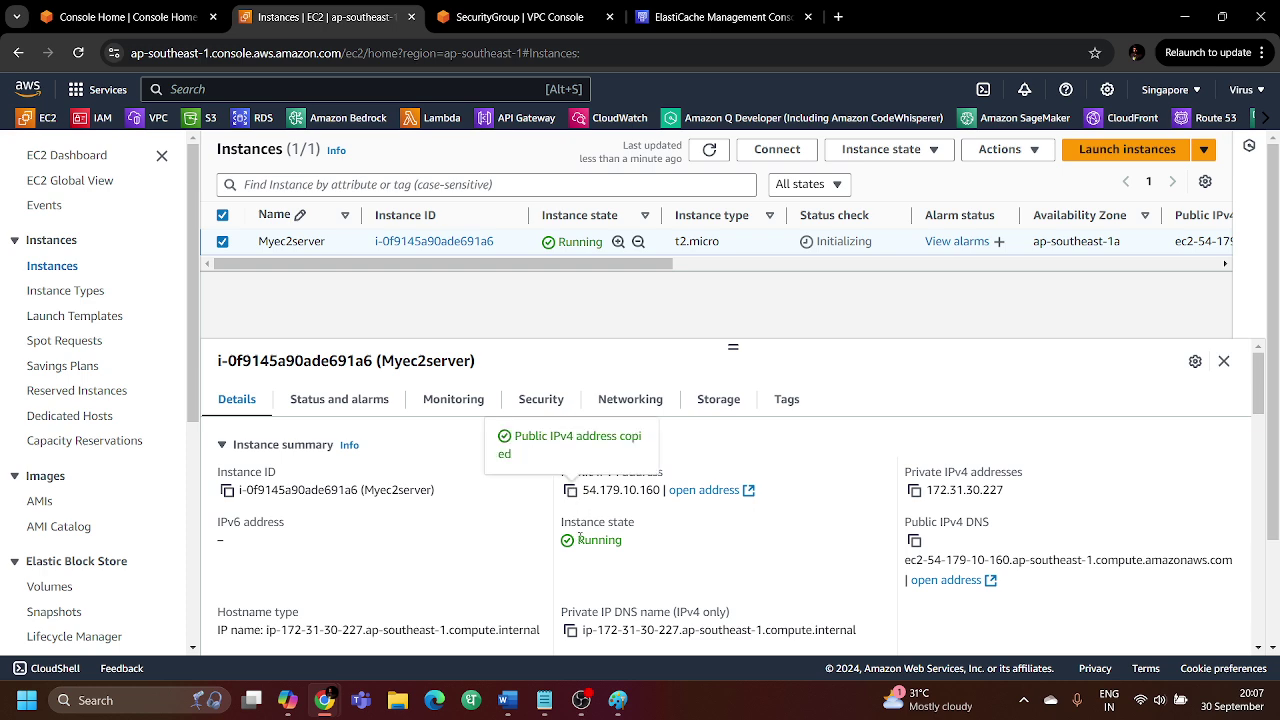
{"action": "left_click", "coordinate": [553, 705]}
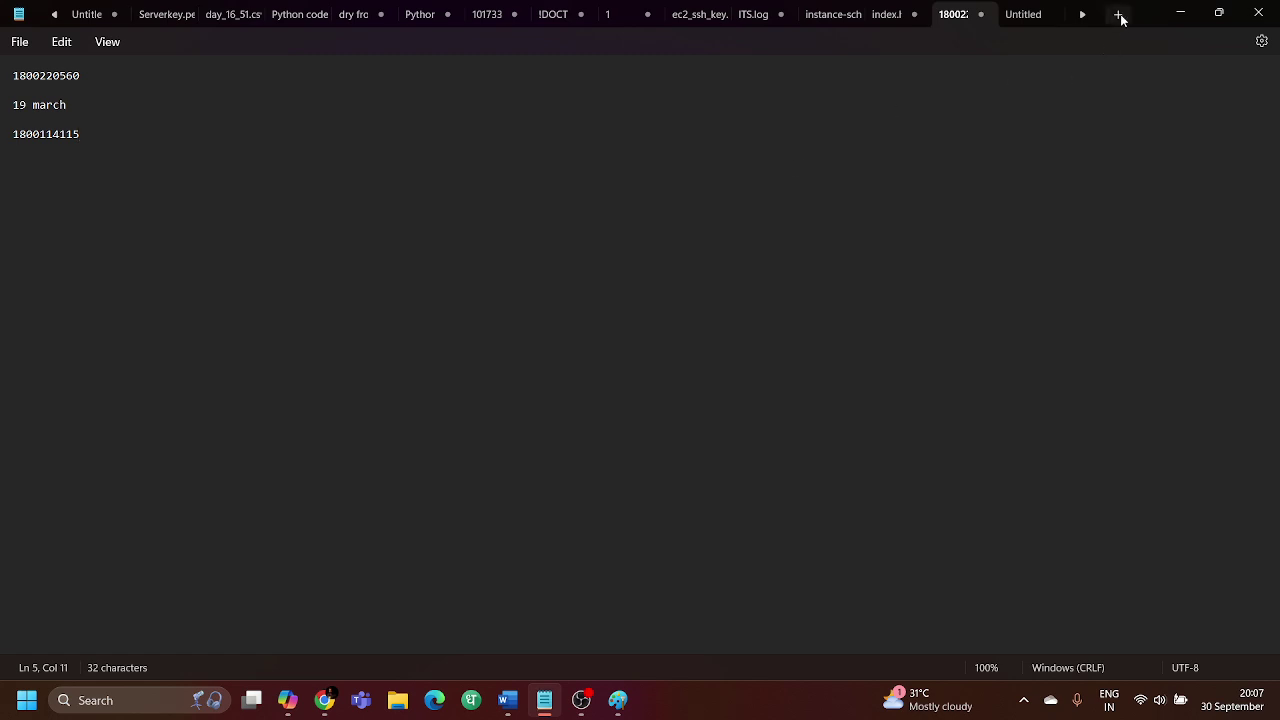
{"action": "left_click", "coordinate": [1118, 15]}
{"action": "scroll", "coordinate": [418, 101], "scroll_direction": "up", "scroll_amount": 5}
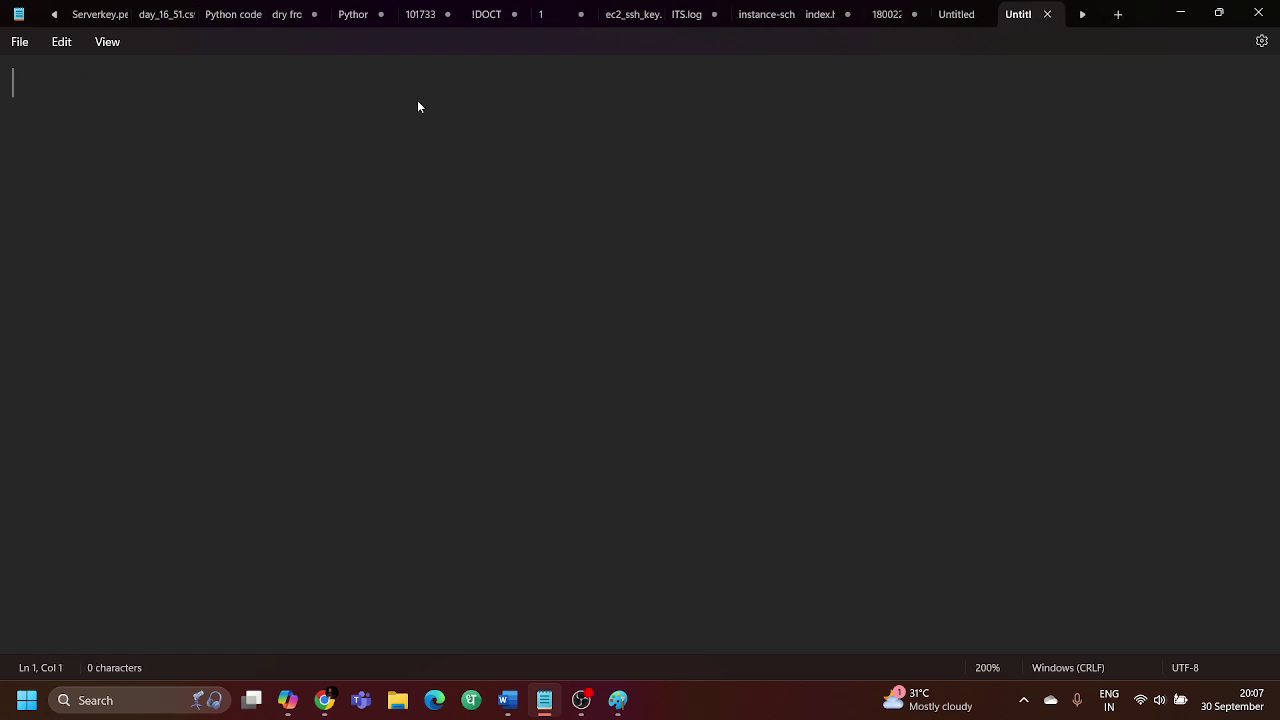
{"action": "key", "text": "ctrl+v"}
{"action": "left_click", "coordinate": [1177, 18]}
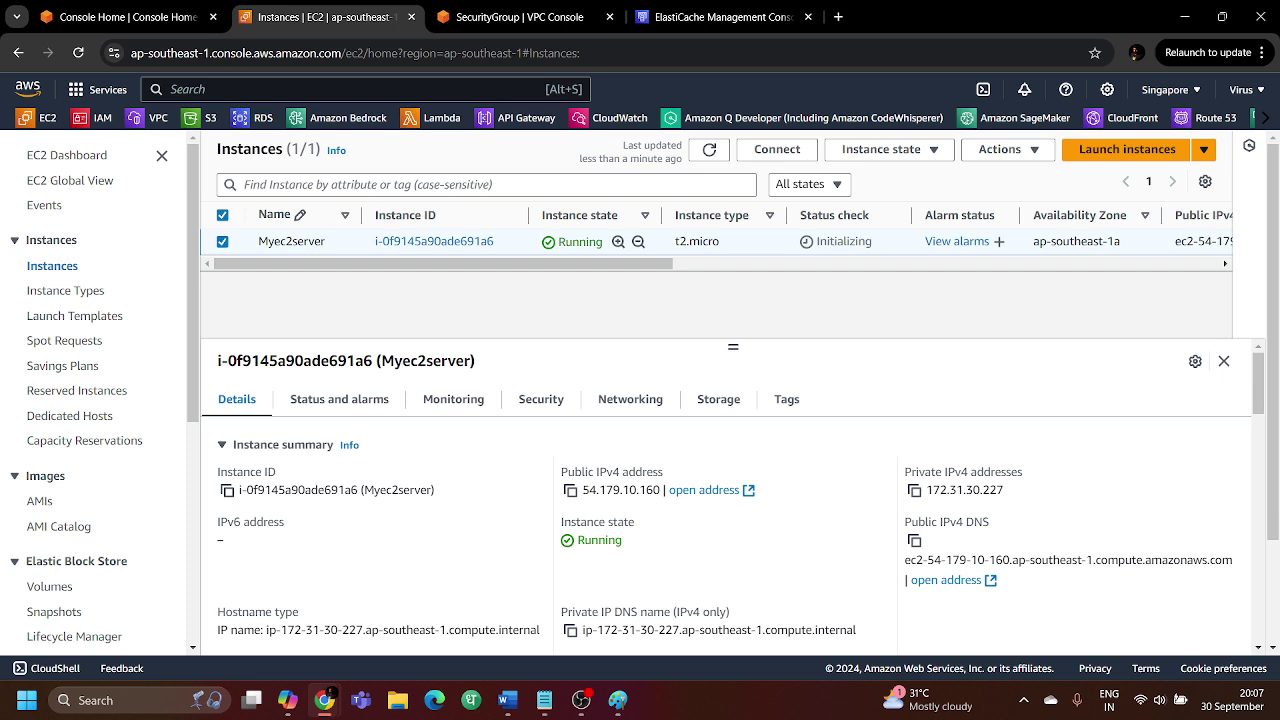
Refresh the Redis OSS caches list again to see whether myrediscluster is ready
{"action": "left_click", "coordinate": [720, 17]}
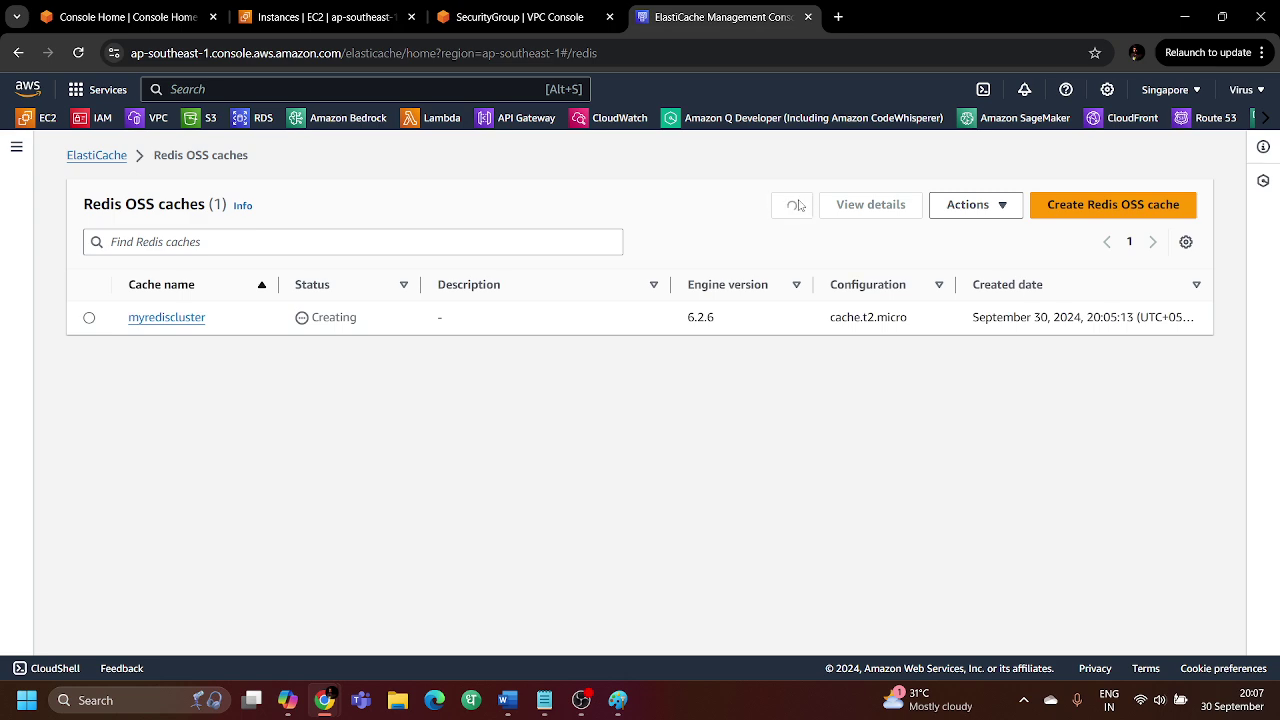
{"action": "left_click", "coordinate": [786, 207]}
{"action": "left_click", "coordinate": [791, 208]}
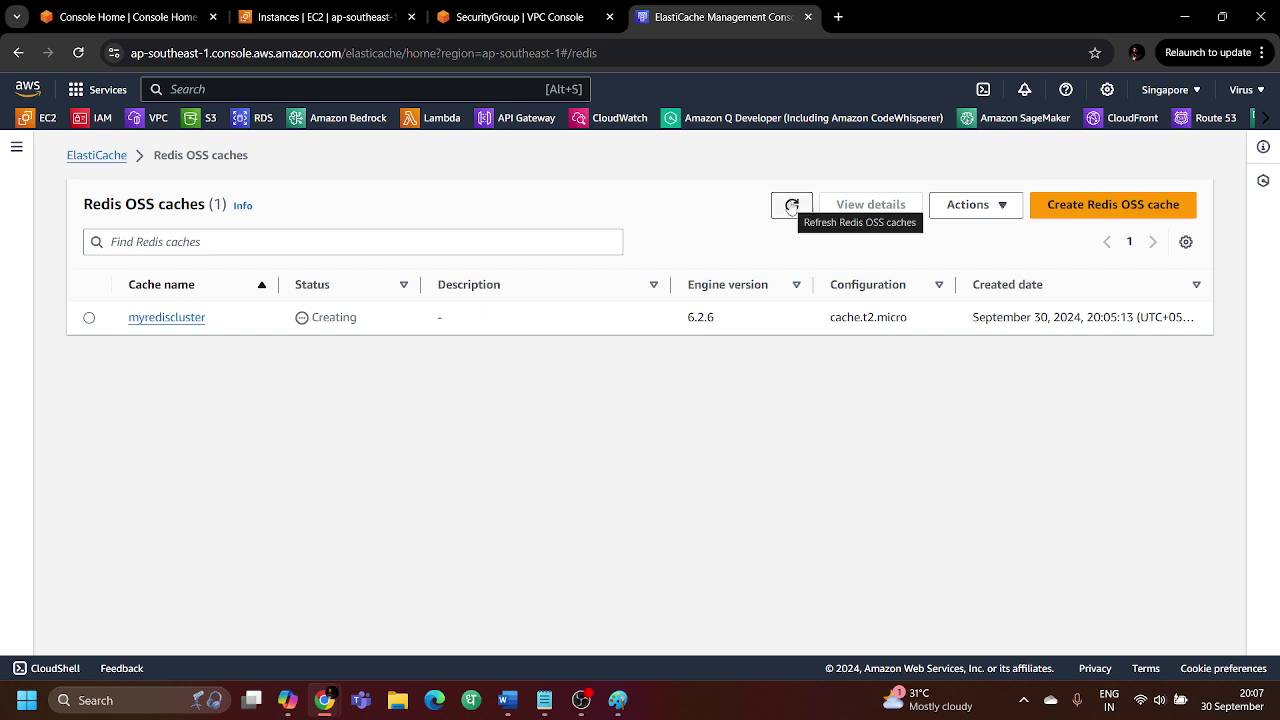
{"action": "left_click", "coordinate": [791, 208]}
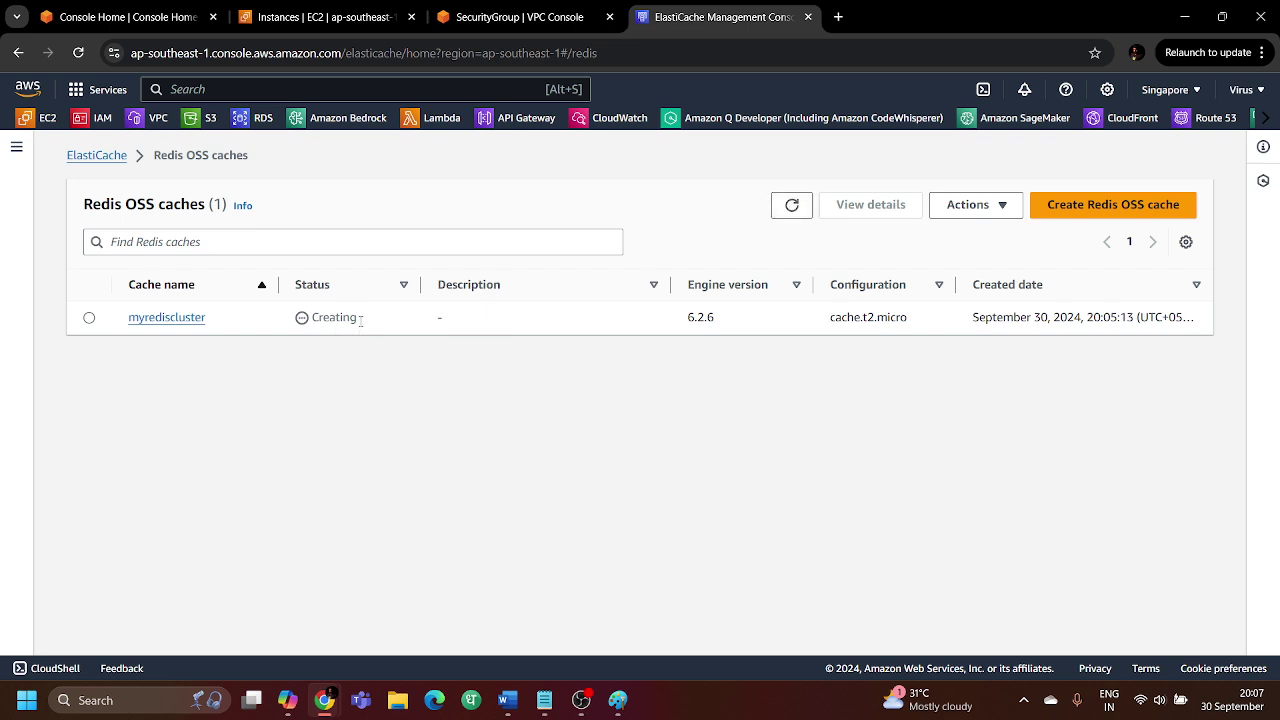
{"action": "left_click", "coordinate": [581, 700]}
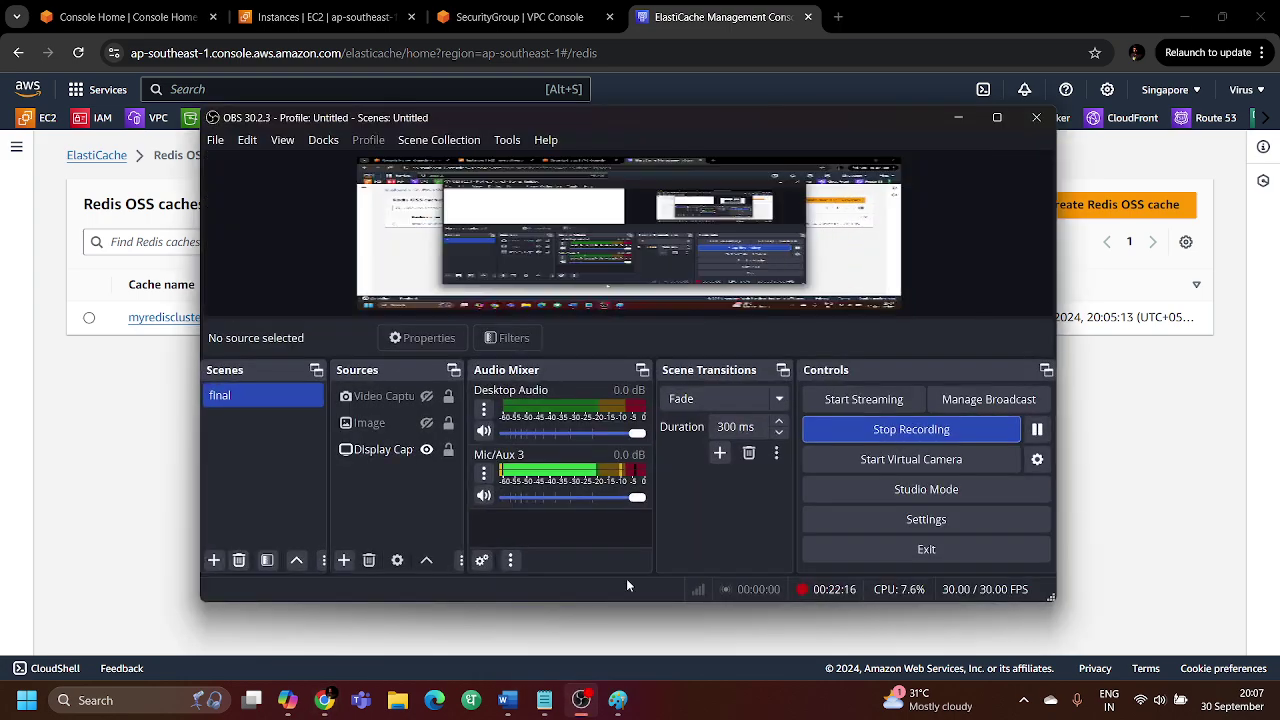
{"action": "left_click", "coordinate": [946, 440]}
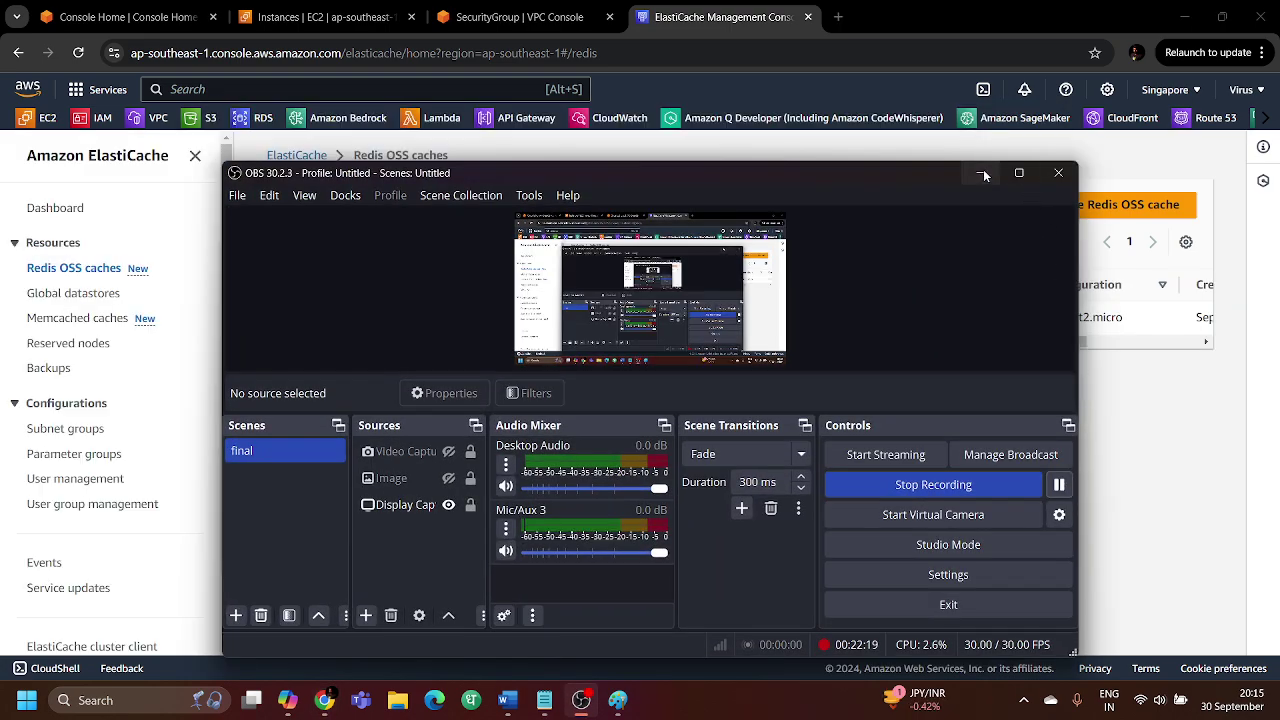
{"action": "left_click", "coordinate": [484, 290]}
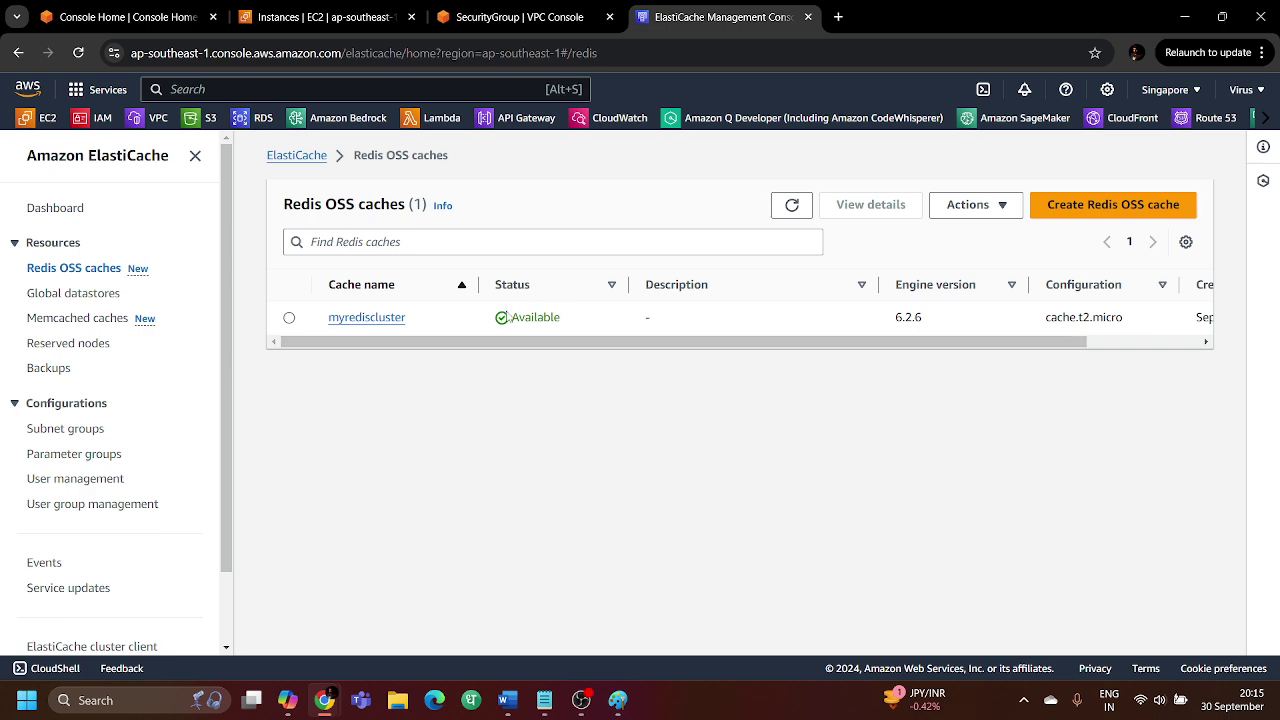
Open the details of myrediscluster and copy its configuration endpoint
{"action": "left_click", "coordinate": [343, 318]}
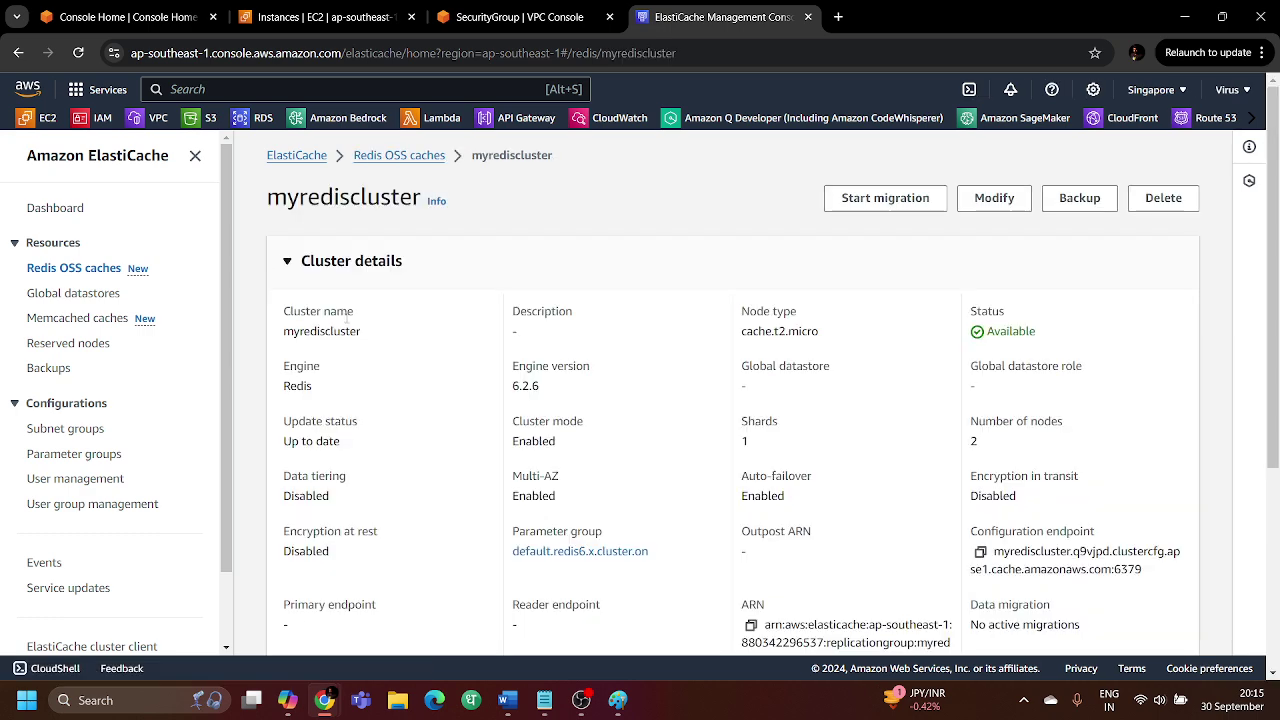
{"action": "scroll", "coordinate": [755, 409], "scroll_direction": "down", "scroll_amount": 2}
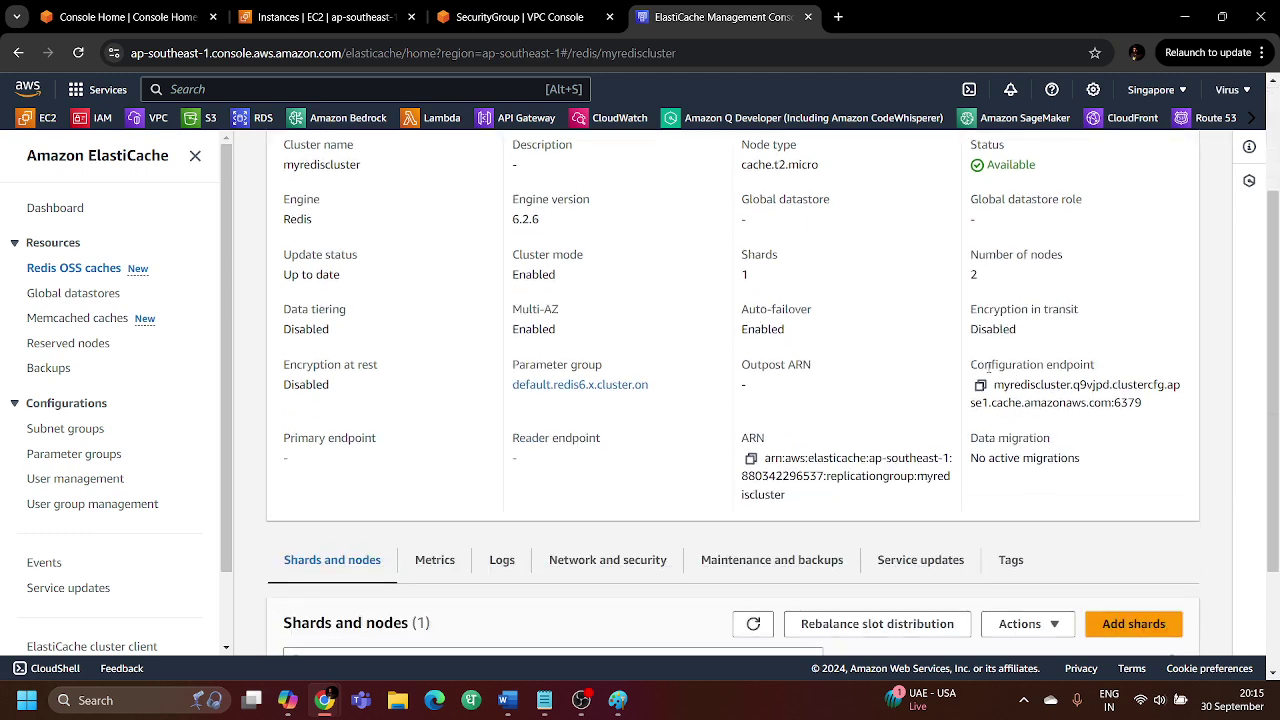
{"action": "left_click_drag", "start_coordinate": [970, 364], "coordinate": [1082, 366]}
{"action": "left_click", "coordinate": [1127, 360]}
{"action": "left_click", "coordinate": [980, 385]}
Switch to Notepad and paste the cluster's configuration endpoint a few lines below the IP address
{"action": "left_click", "coordinate": [494, 550]}
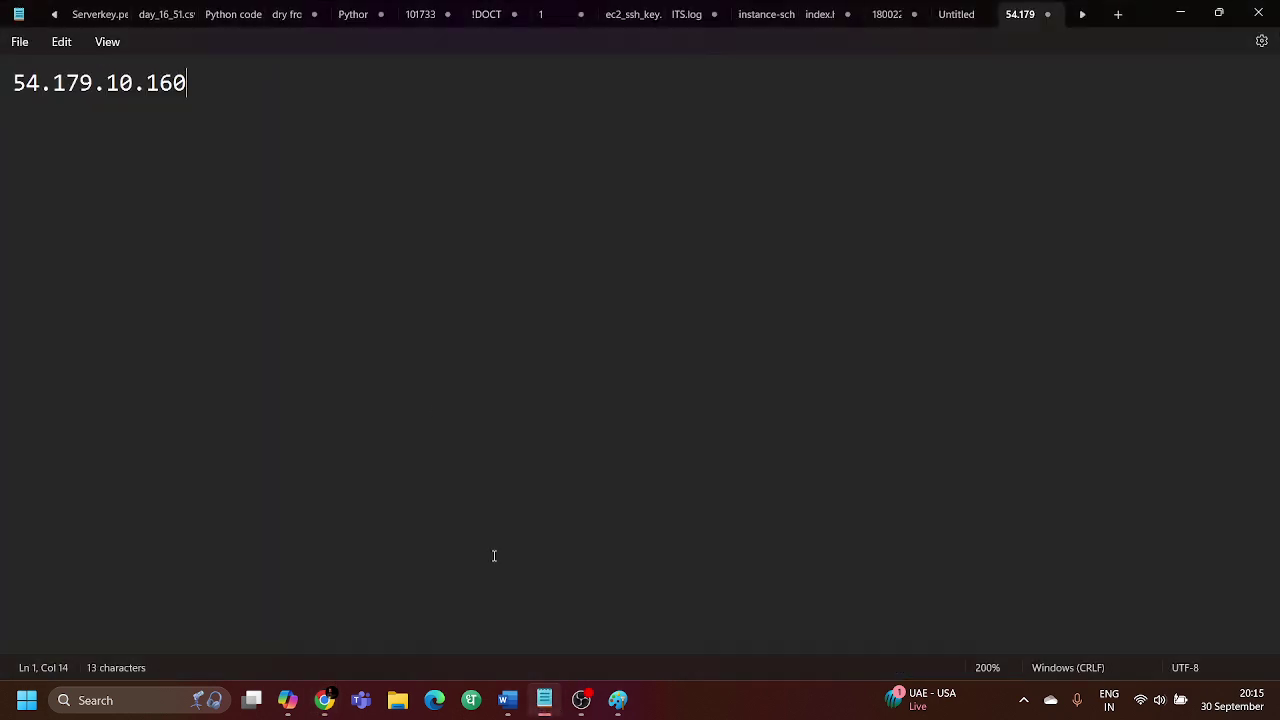
{"action": "type", "text": "\\"}
{"action": "key", "text": "Return"}
{"action": "key", "text": "Return"}
{"action": "key", "text": "Return"}
{"action": "key", "text": "BackSpace"}
{"action": "key", "text": "BackSpace"}
{"action": "key", "text": "BackSpace"}
{"action": "key", "text": "BackSpace"}
{"action": "key", "text": "Return"}
{"action": "key", "text": "Return"}
{"action": "key", "text": "Return"}
{"action": "key", "text": "Return"}
{"action": "key", "text": "ctrl+v"}
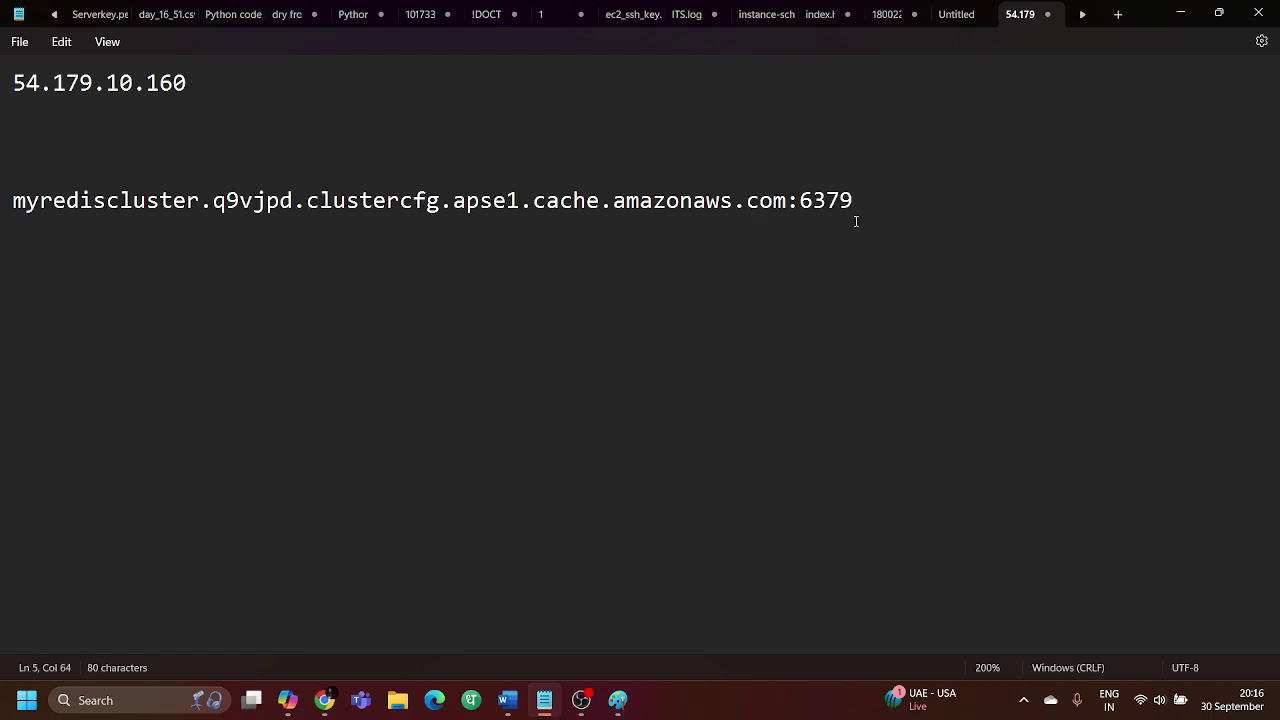
Remove the port suffix :6379 from the pasted endpoint and put Notepad away
{"action": "key", "text": "BackSpace"}
{"action": "key", "text": "BackSpace"}
{"action": "key", "text": "BackSpace"}
{"action": "key", "text": "BackSpace"}
{"action": "key", "text": "BackSpace"}
{"action": "left_click", "coordinate": [1173, 18]}
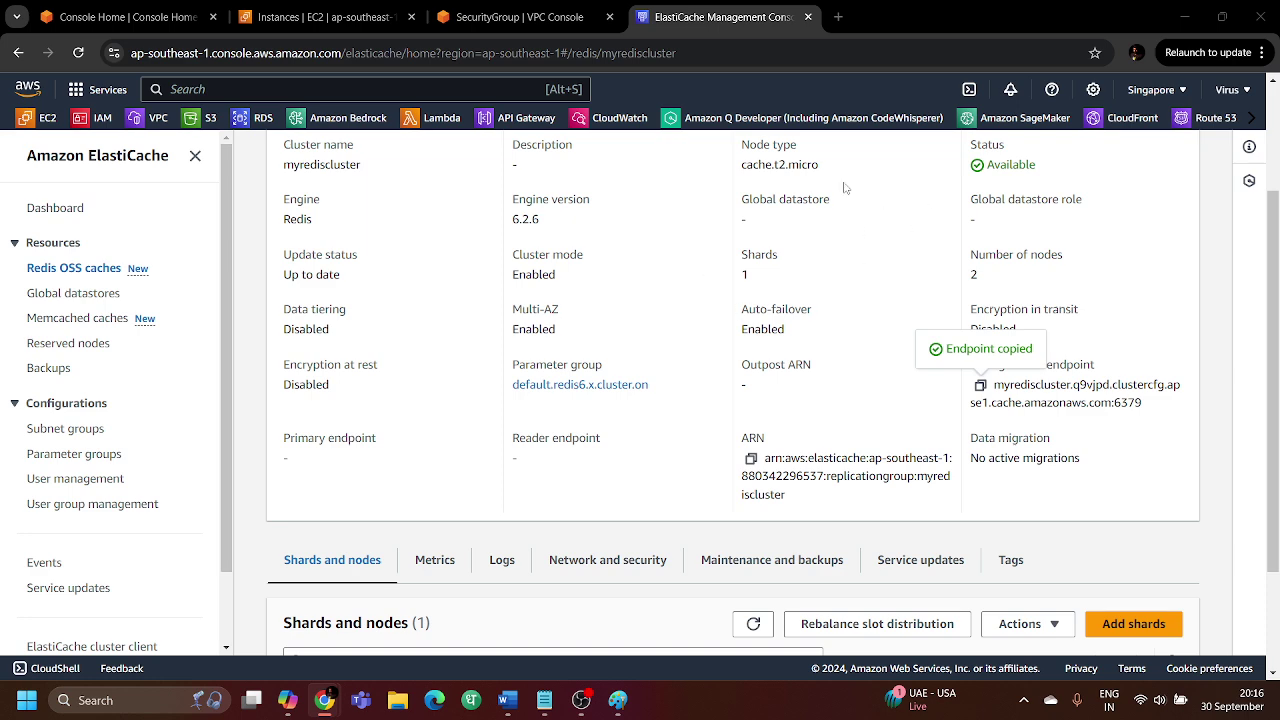
Connect to Myec2server through EC2 Instance Connect with its public IPv4 address as ec2-user
{"action": "left_click", "coordinate": [330, 17]}
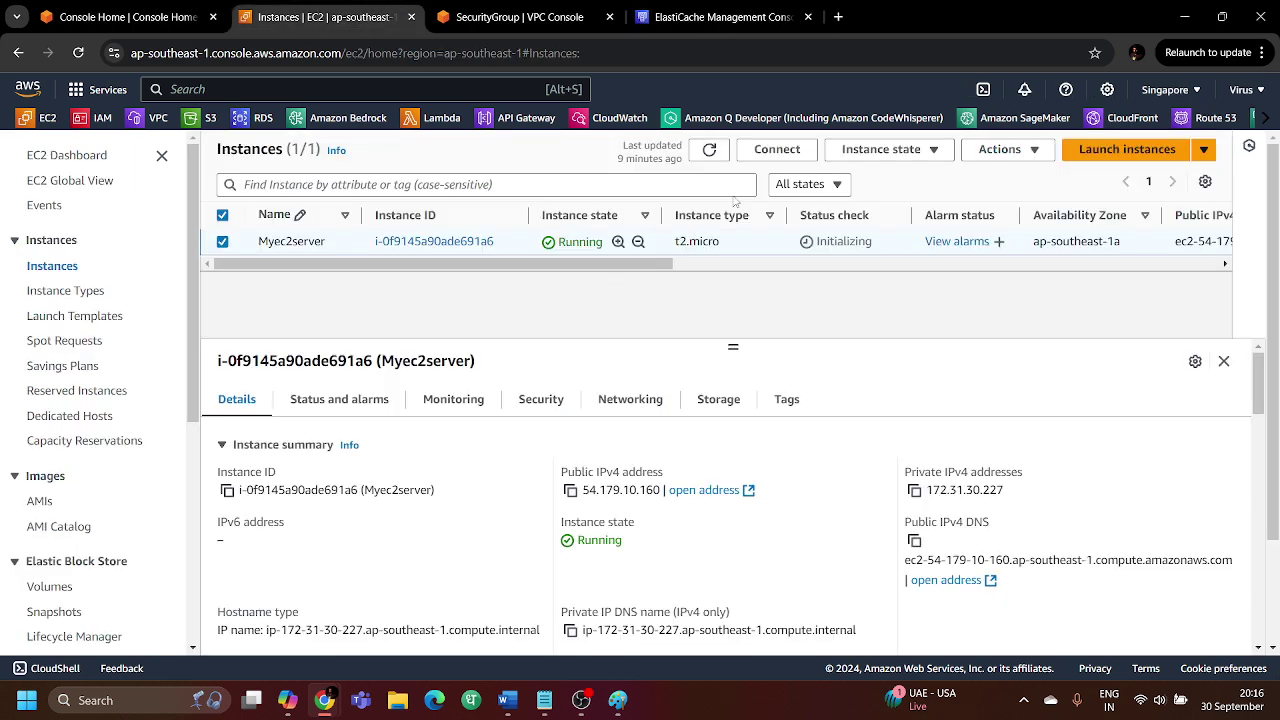
{"action": "left_click", "coordinate": [777, 149]}
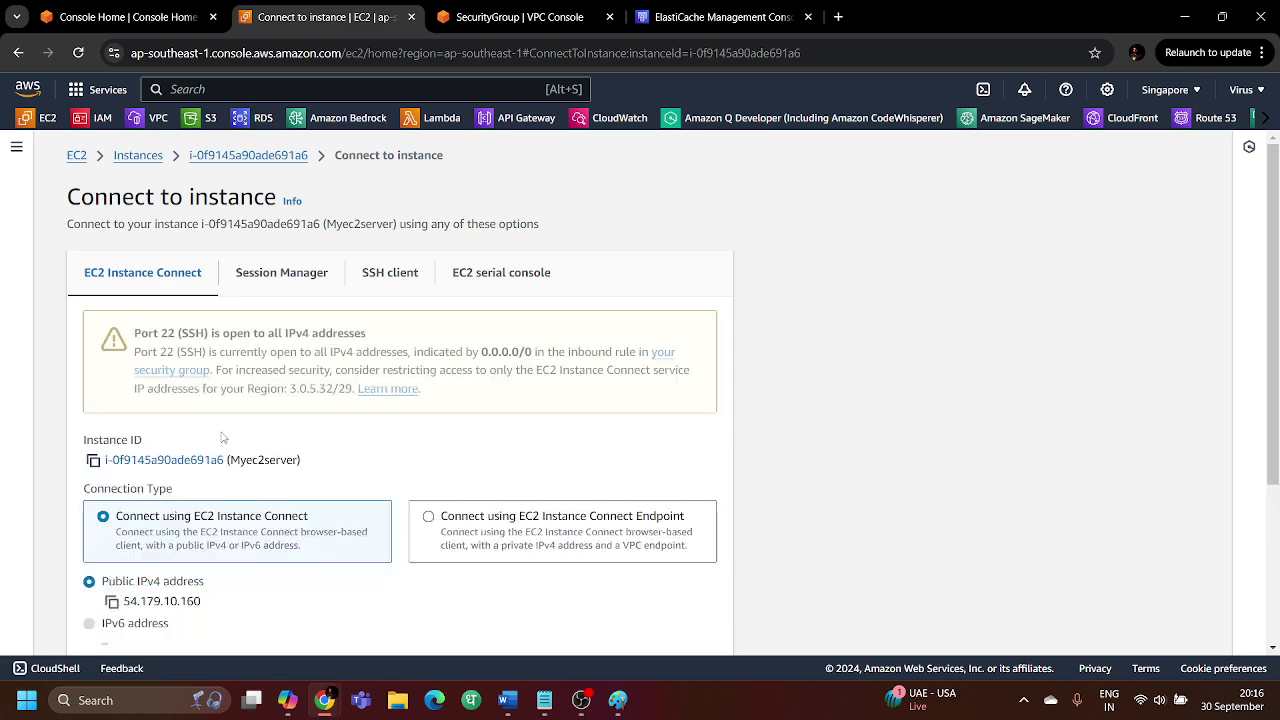
{"action": "scroll", "coordinate": [187, 459], "scroll_direction": "down", "scroll_amount": 1}
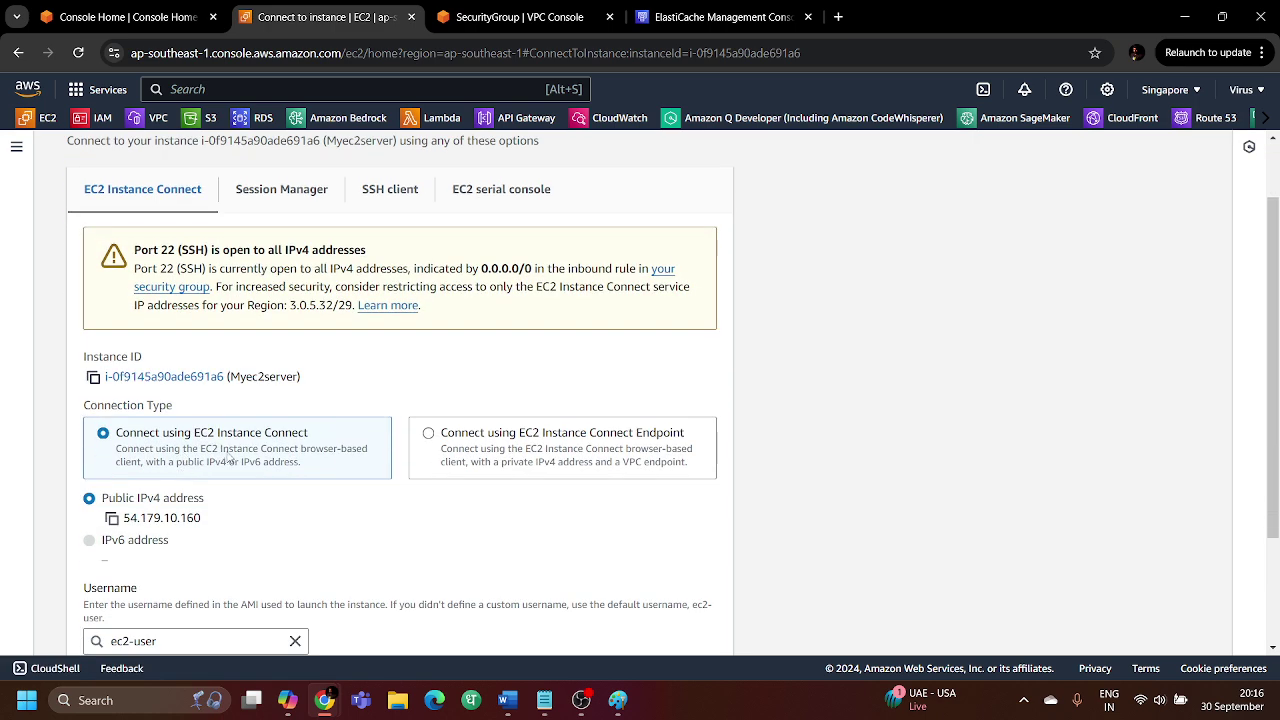
{"action": "scroll", "coordinate": [232, 455], "scroll_direction": "down", "scroll_amount": 2}
{"action": "left_click", "coordinate": [693, 624]}
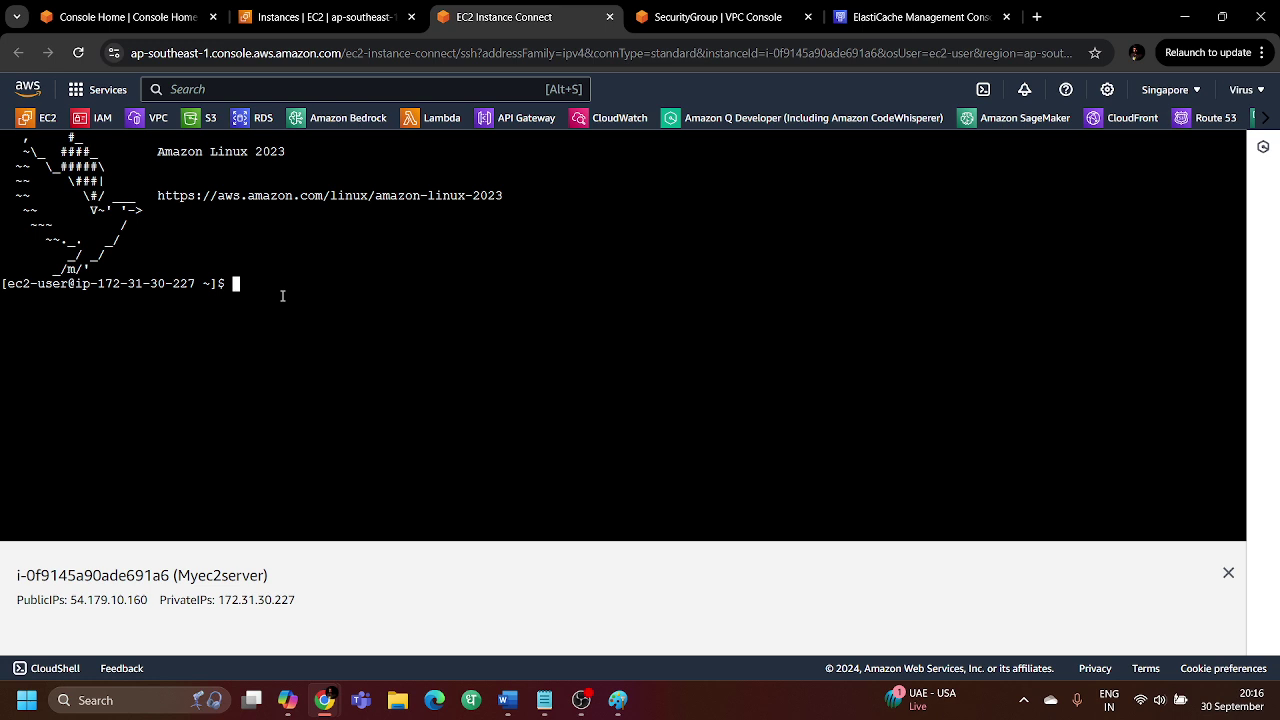
Install the GCC compiler on the instance with "sudo yum install gcc -y"
{"action": "type", "text": "sudo yum install gcc -y"}
{"action": "key", "text": "Return"}
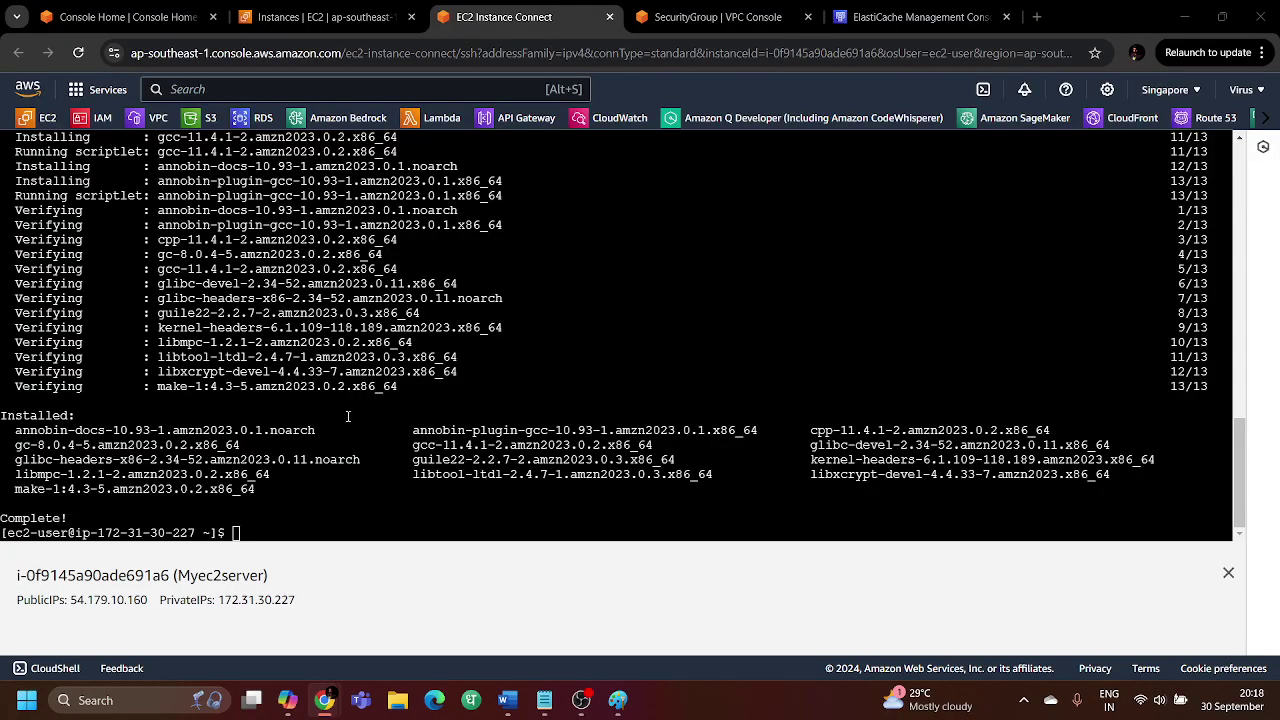
{"action": "left_click", "coordinate": [250, 524]}
{"action": "left_click", "coordinate": [270, 532]}
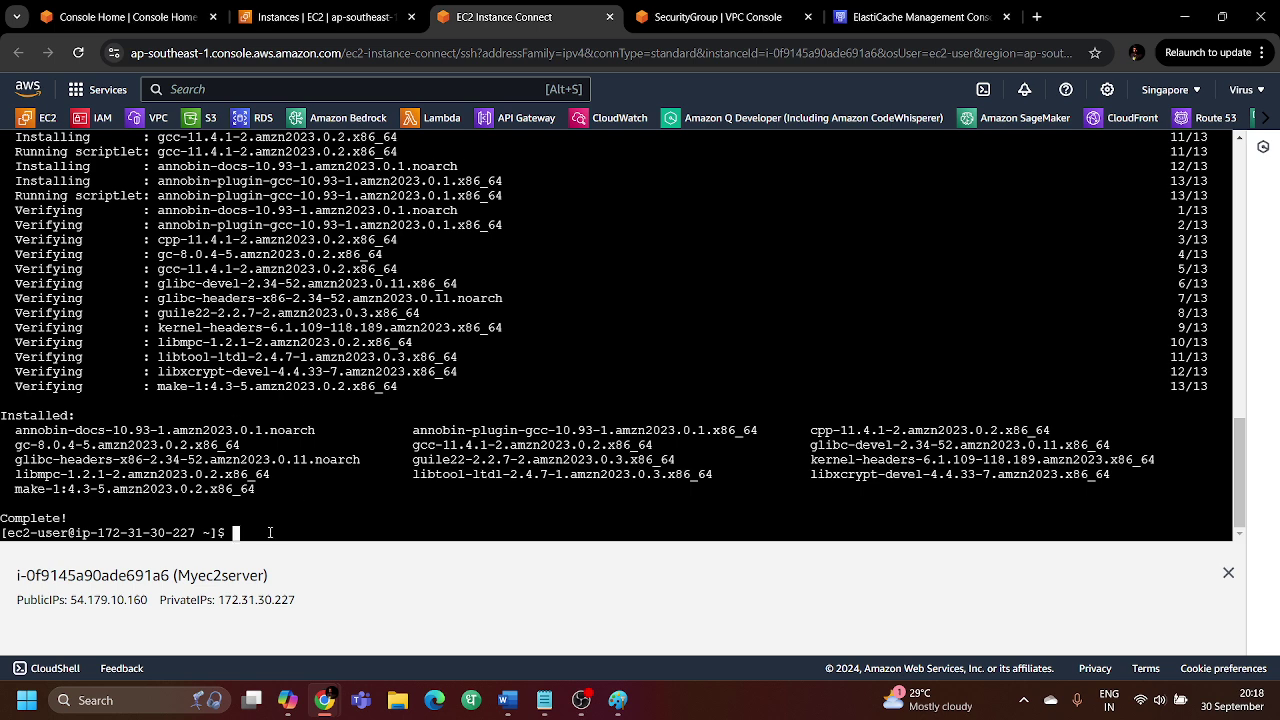
{"action": "right_click", "coordinate": [270, 532]}
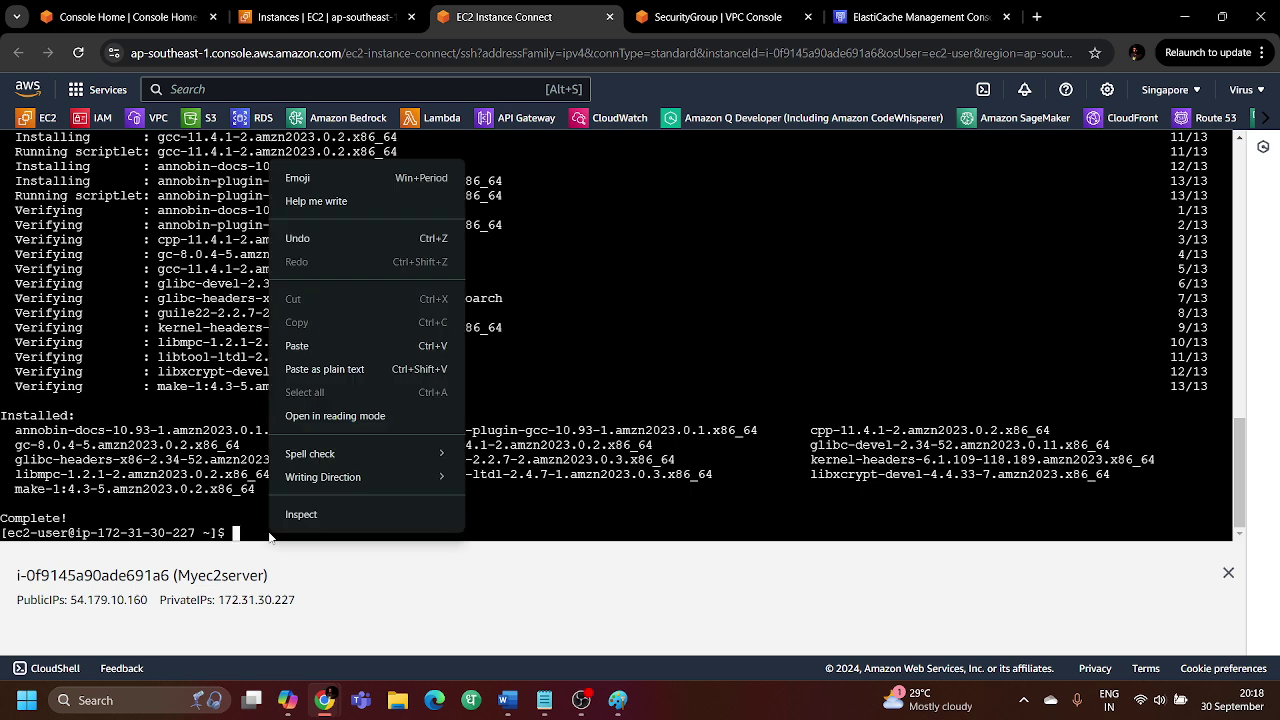
{"action": "left_click", "coordinate": [315, 346]}
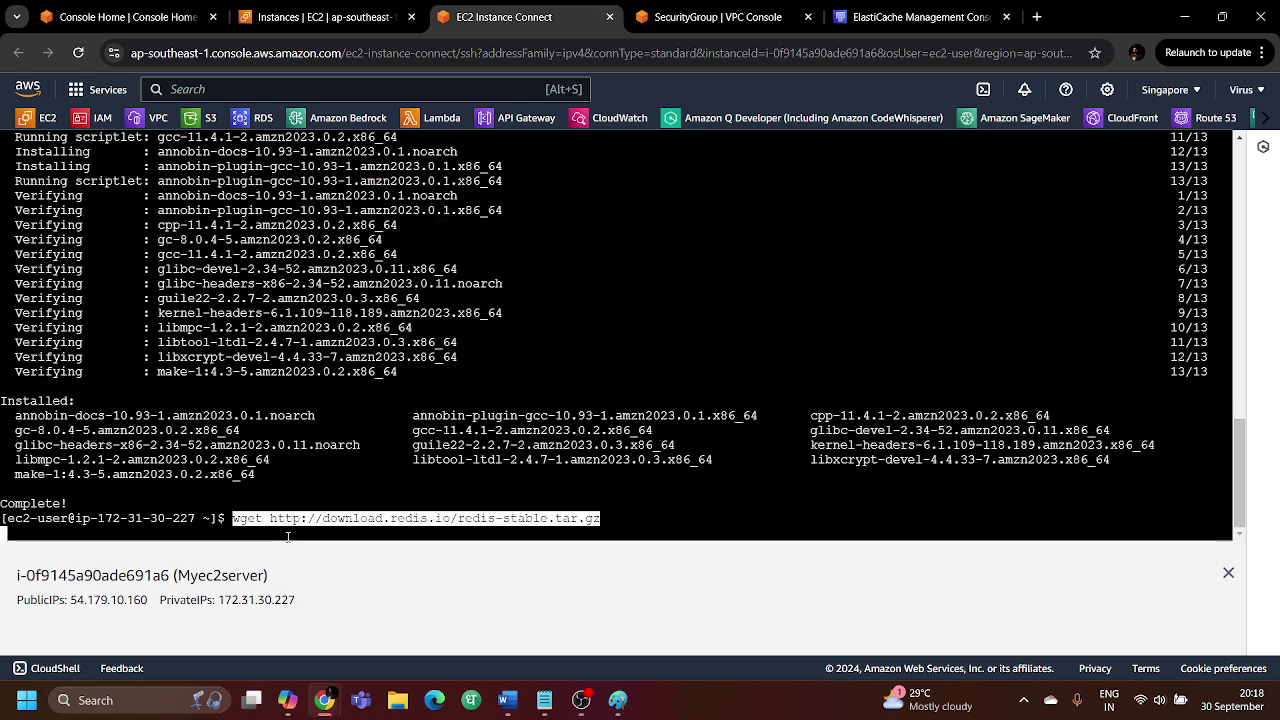
{"action": "key", "text": "Return"}
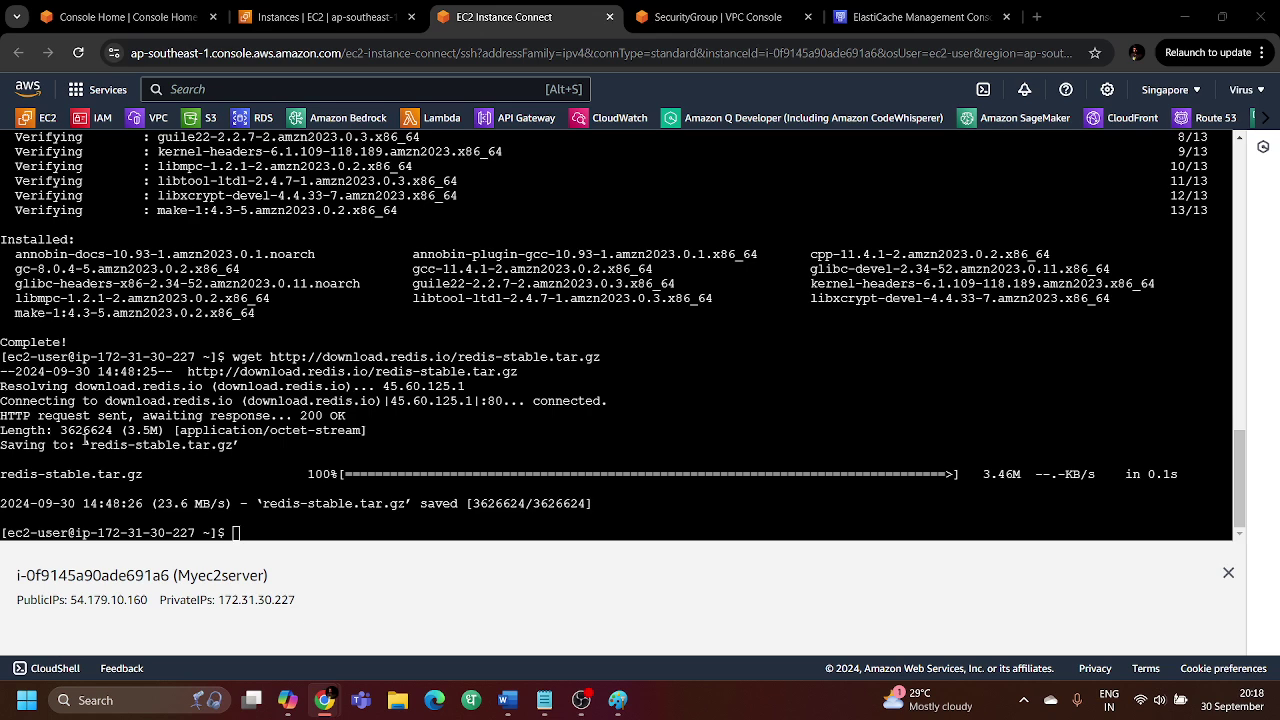
Extract the downloaded Redis archive with "tar -xvzf redis-stable.tar.gz"
{"action": "left_click", "coordinate": [244, 532]}
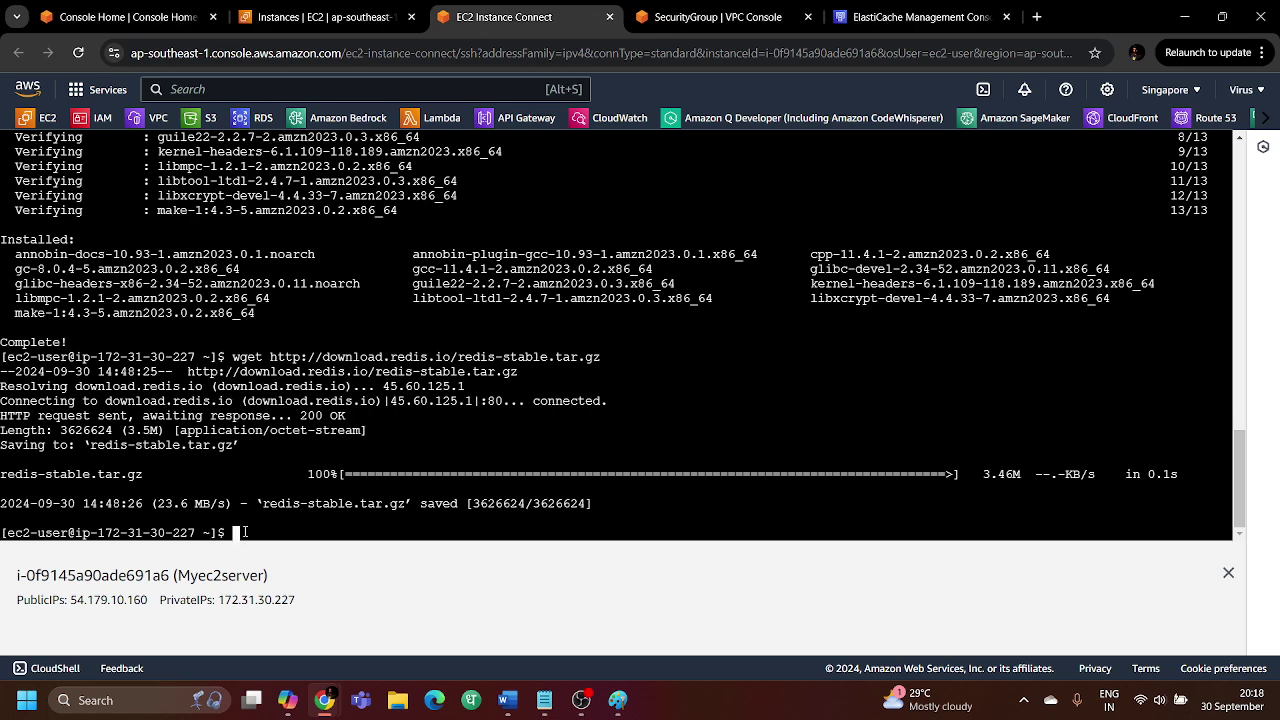
{"action": "right_click", "coordinate": [244, 532]}
{"action": "left_click", "coordinate": [280, 346]}
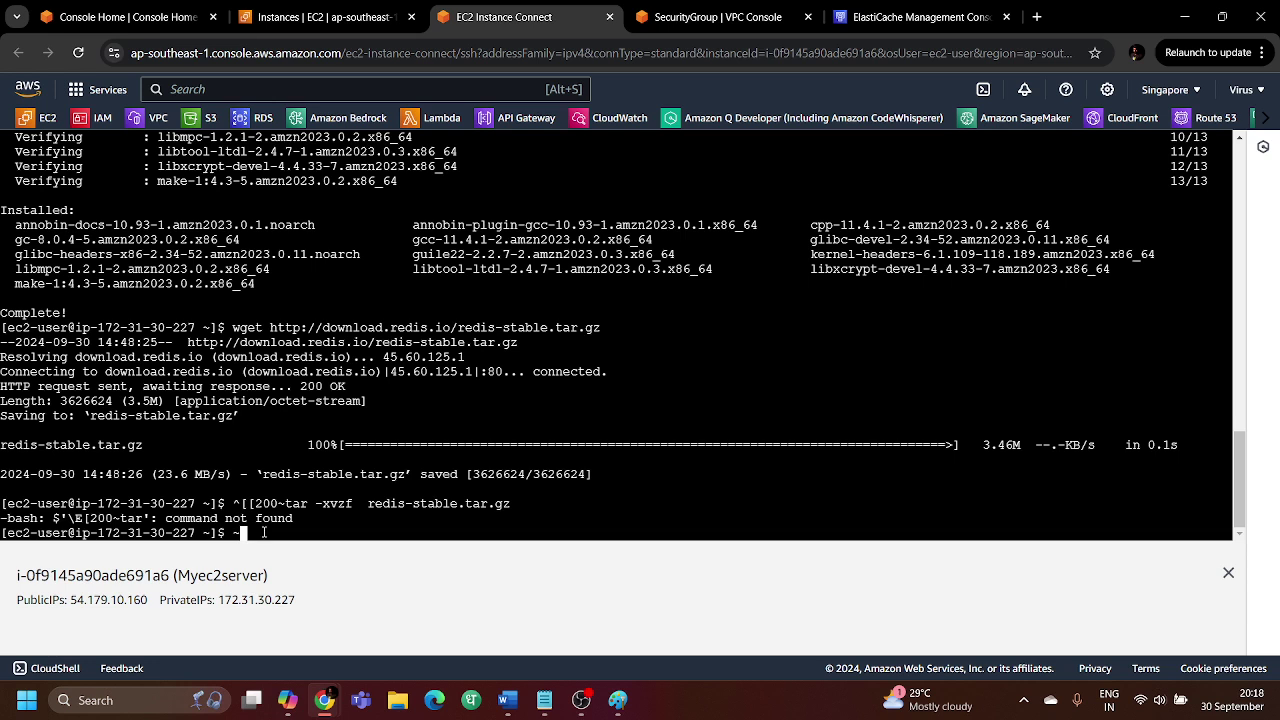
{"action": "key", "text": "BackSpace"}
{"action": "type", "text": "tar -xvzf redis-stable."}
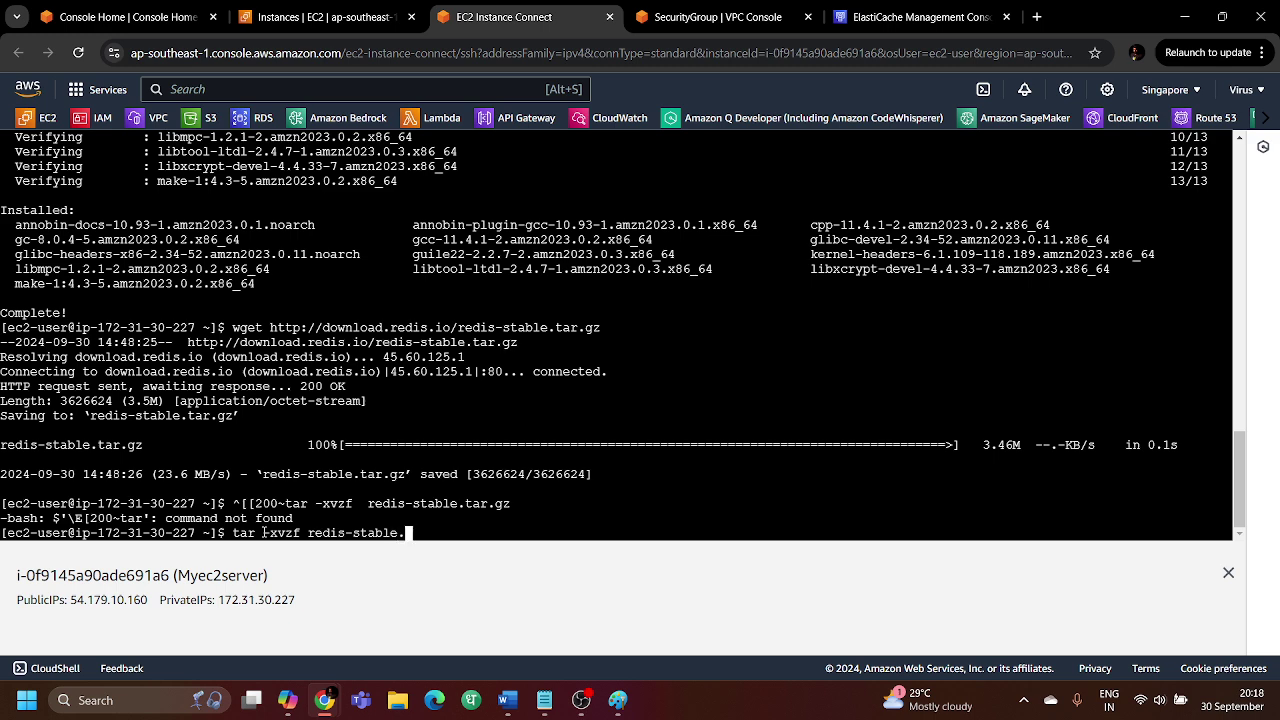
{"action": "type", "text": "tar.gz"}
{"action": "key", "text": "Return"}
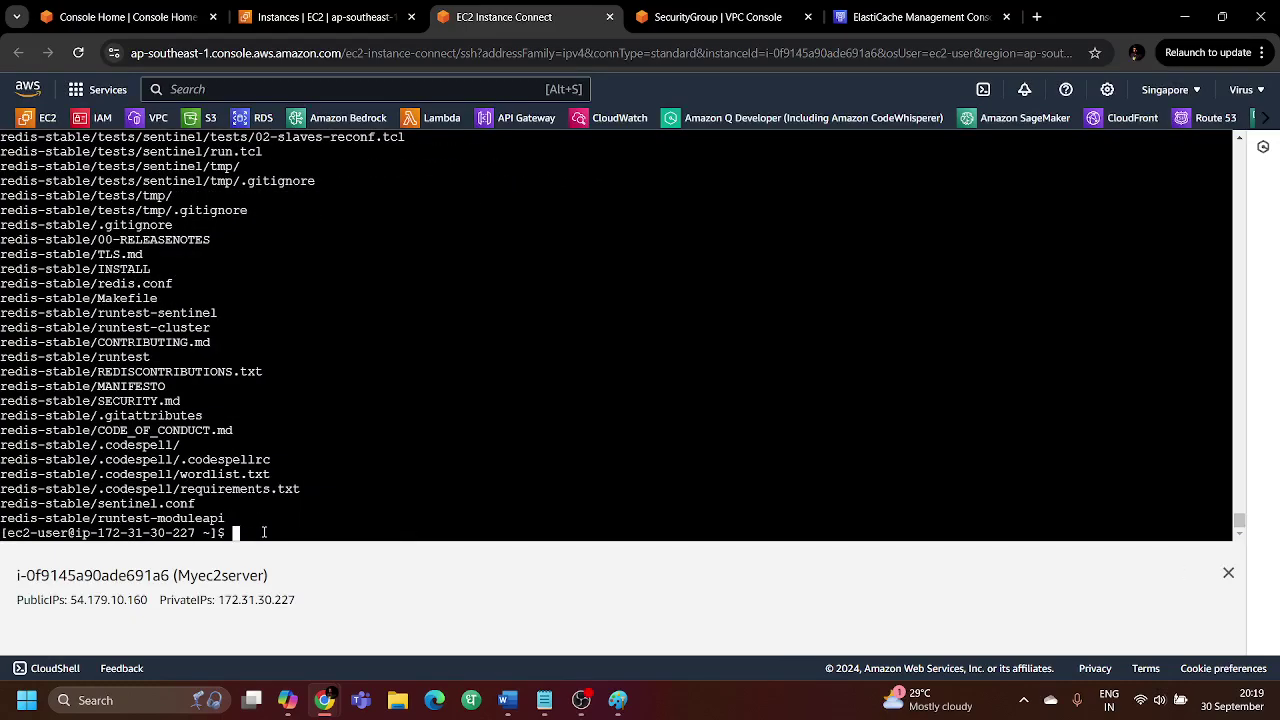
Change into the redis-stable directory and compile Redis with make
{"action": "type", "text": "cd r"}
{"action": "type", "text": "edis-stabl"}
{"action": "type", "text": "e"}
{"action": "key", "text": "Return"}
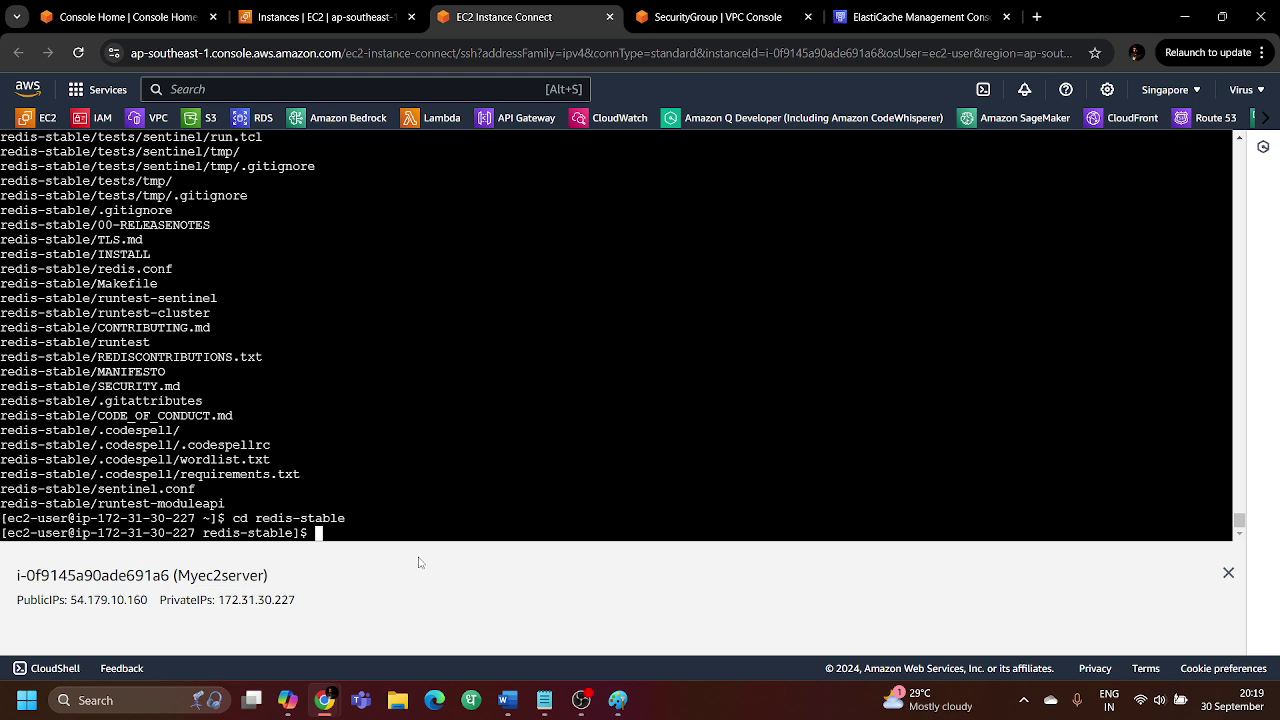
{"action": "type", "text": "make"}
{"action": "key", "text": "Return"}
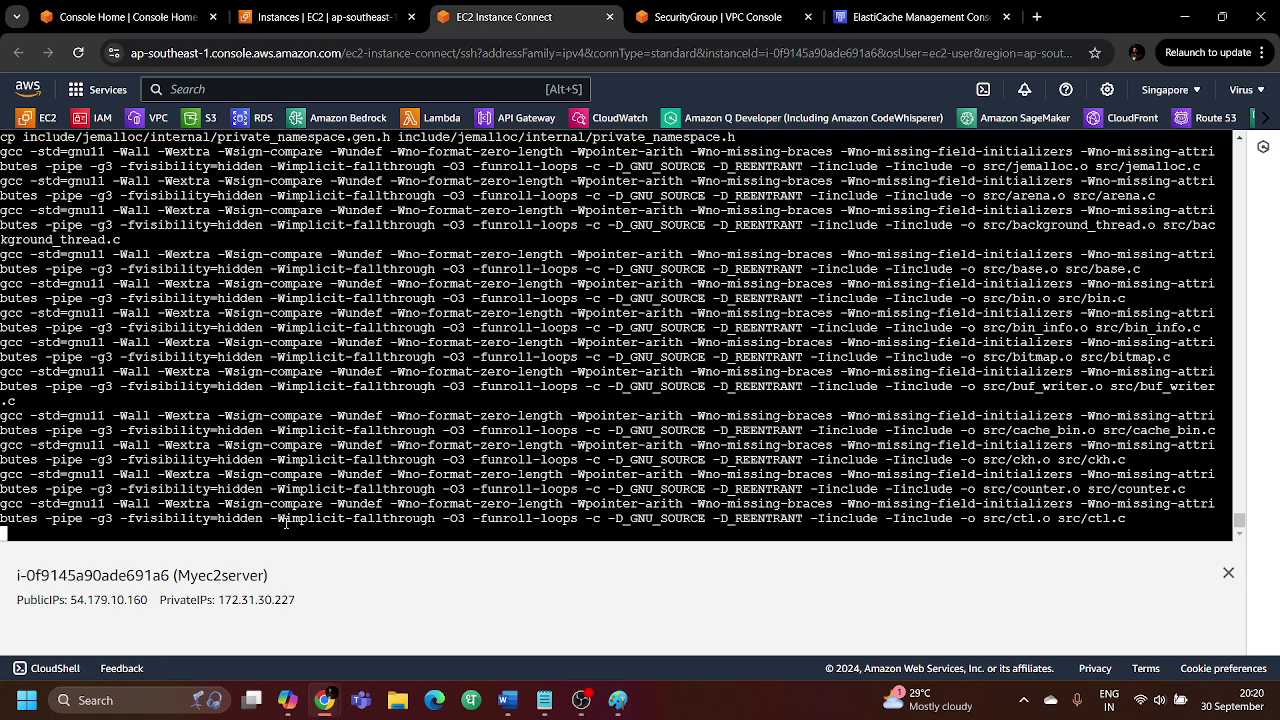
{"action": "left_click", "coordinate": [583, 710]}
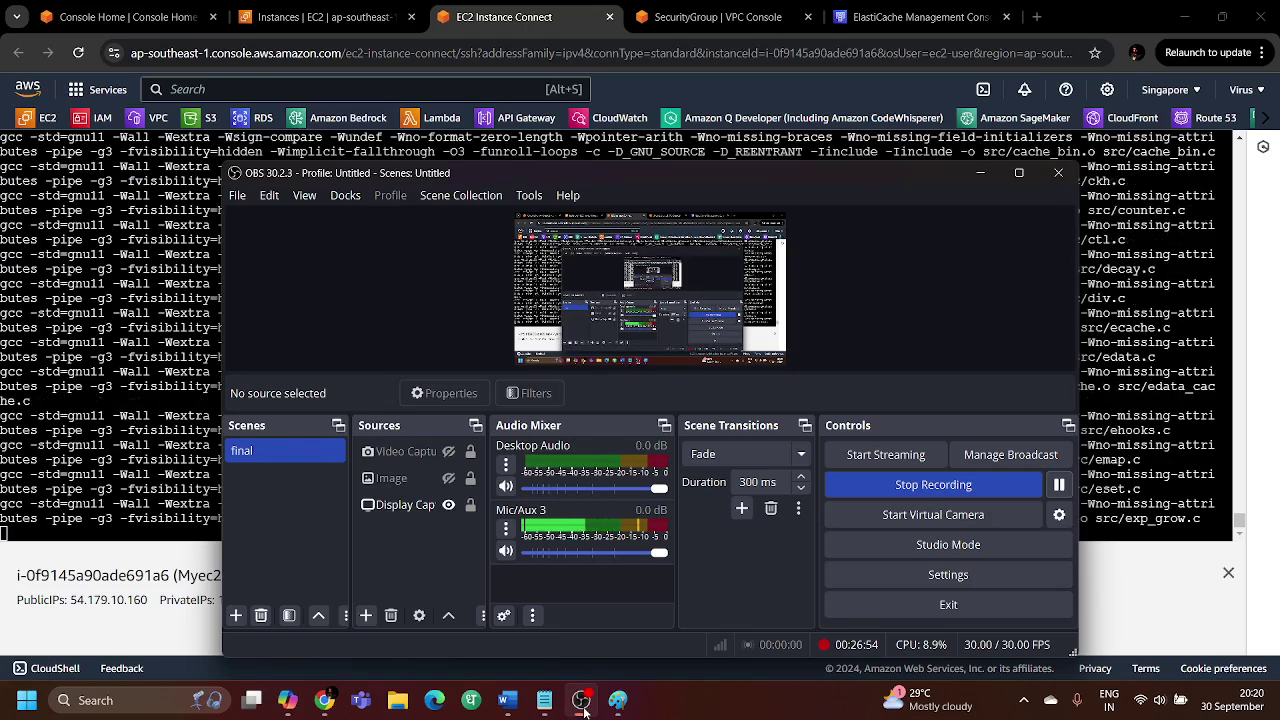
{"action": "left_click_drag", "start_coordinate": [971, 172], "coordinate": [950, 228]}
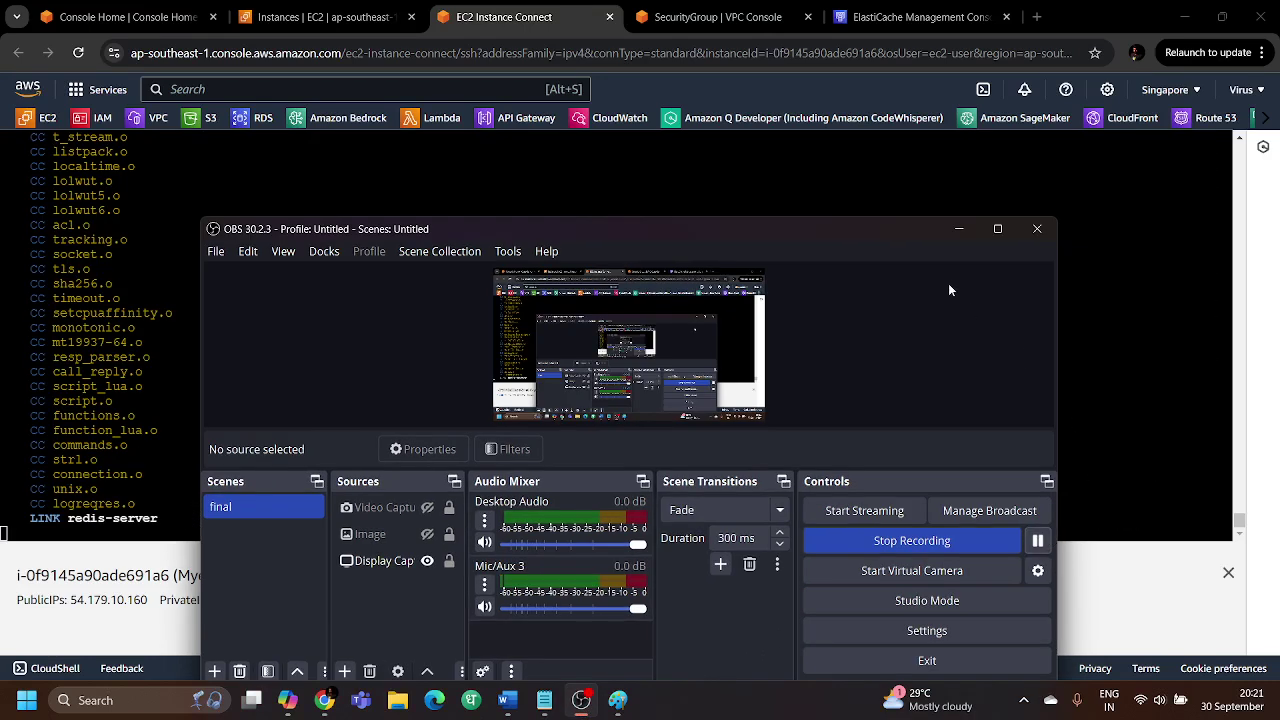
{"action": "left_click", "coordinate": [959, 229]}
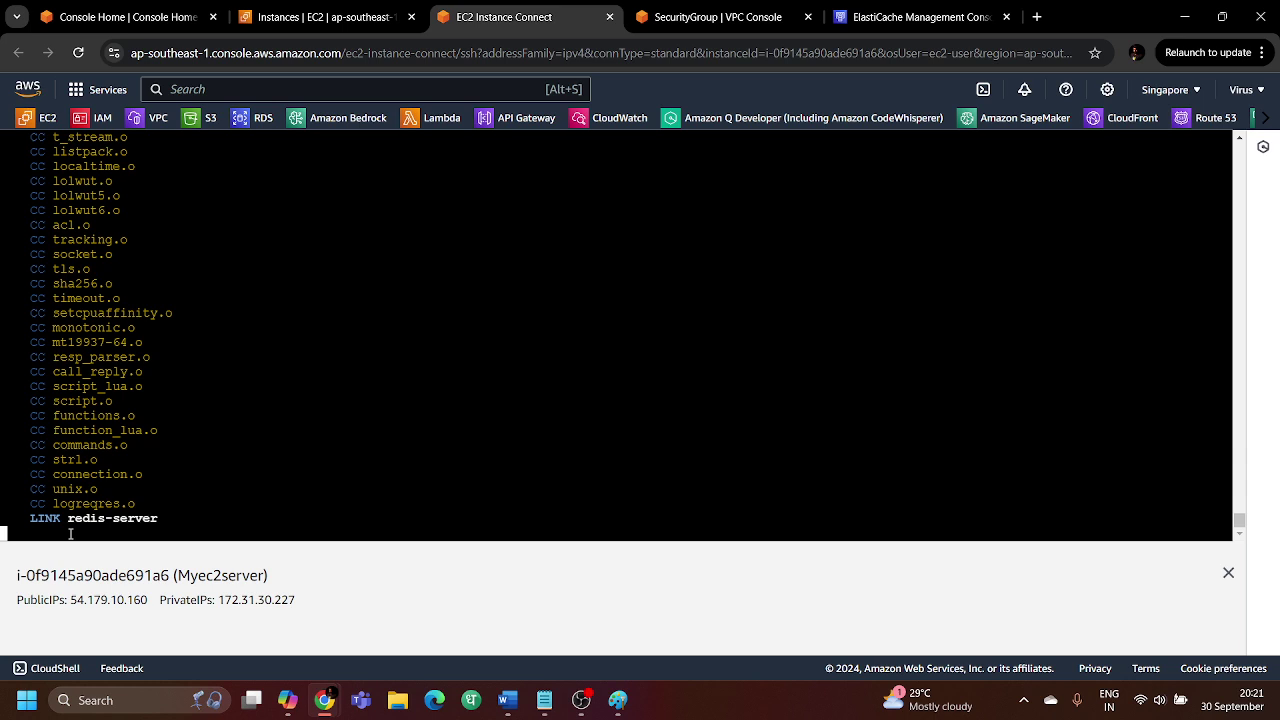
Enter the start of the cluster connection command, "src/redis-cli -c -h", in the terminal without running it
{"action": "type", "text": "srs"}
{"action": "key", "text": "BackSpace"}
{"action": "key", "text": "BackSpace"}
{"action": "key", "text": "BackSpace"}
{"action": "type", "text": "src/redis-cli -c -h"}
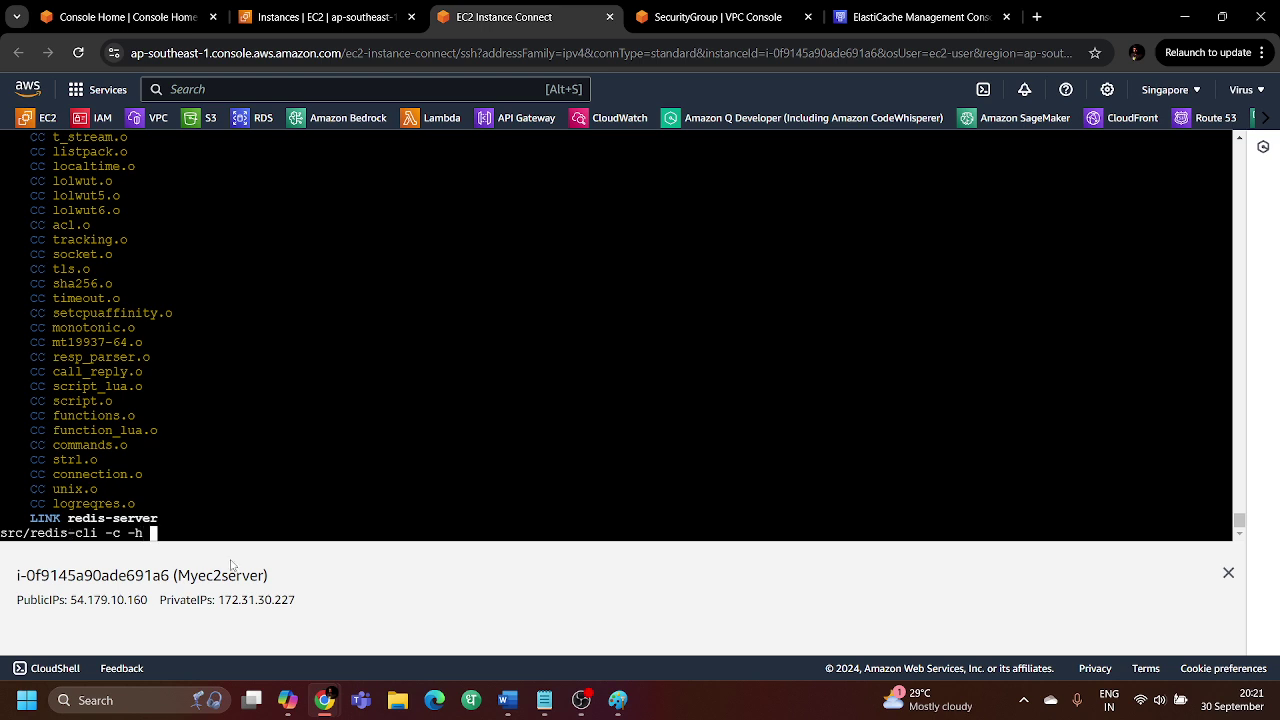
Switch to Notepad, copy the myrediscluster configuration endpoint, and return to the instance's terminal
{"action": "left_click", "coordinate": [544, 700]}
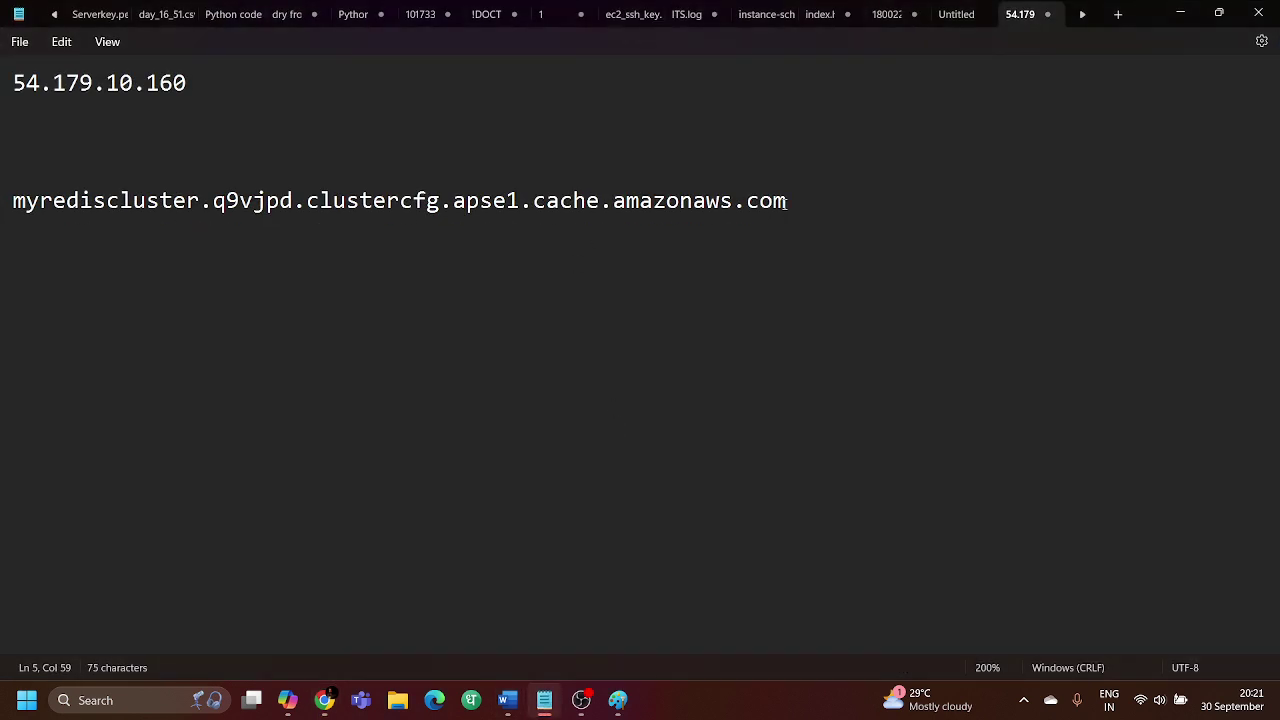
{"action": "left_click_drag", "start_coordinate": [778, 200], "coordinate": [7, 205]}
{"action": "key", "text": "ctrl+c"}
{"action": "key", "text": "alt+Tab"}
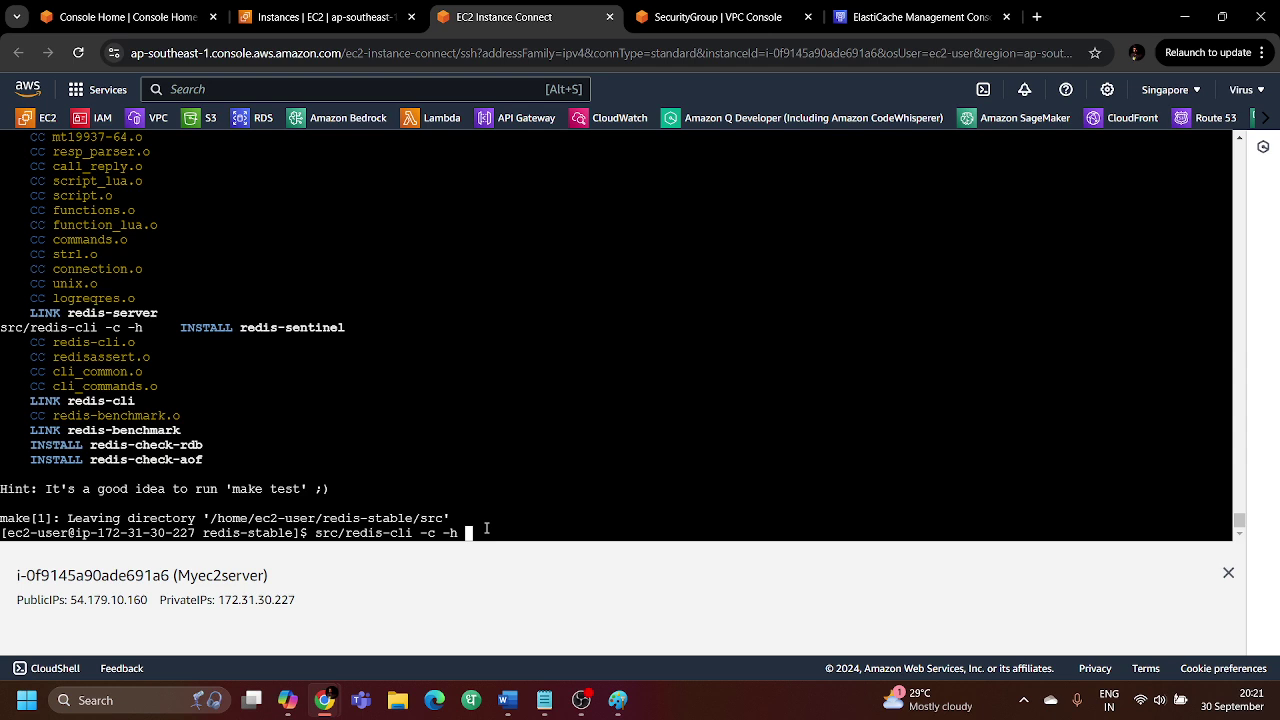
Append "src/redis-cli -c -h", the copied cluster endpoint and "-p 6379" to the command line, and run it to connect
{"action": "type", "text": "srs"}
{"action": "key", "text": "BackSpace"}
{"action": "type", "text": "c-re"}
{"action": "type", "text": "s"}
{"action": "key", "text": "BackSpace"}
{"action": "key", "text": "BackSpace"}
{"action": "key", "text": "BackSpace"}
{"action": "key", "text": "BackSpace"}
{"action": "key", "text": "BackSpace"}
{"action": "type", "text": "redis-cli -c -h"}
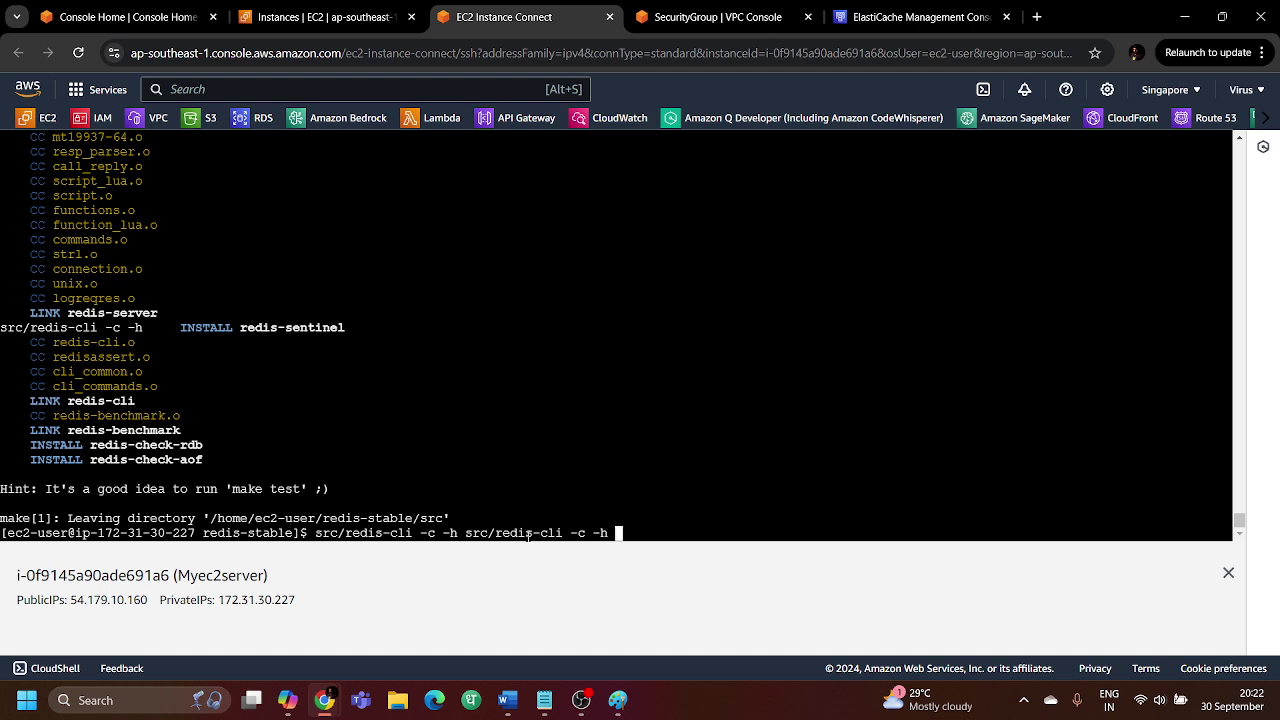
{"action": "right_click", "coordinate": [620, 537]}
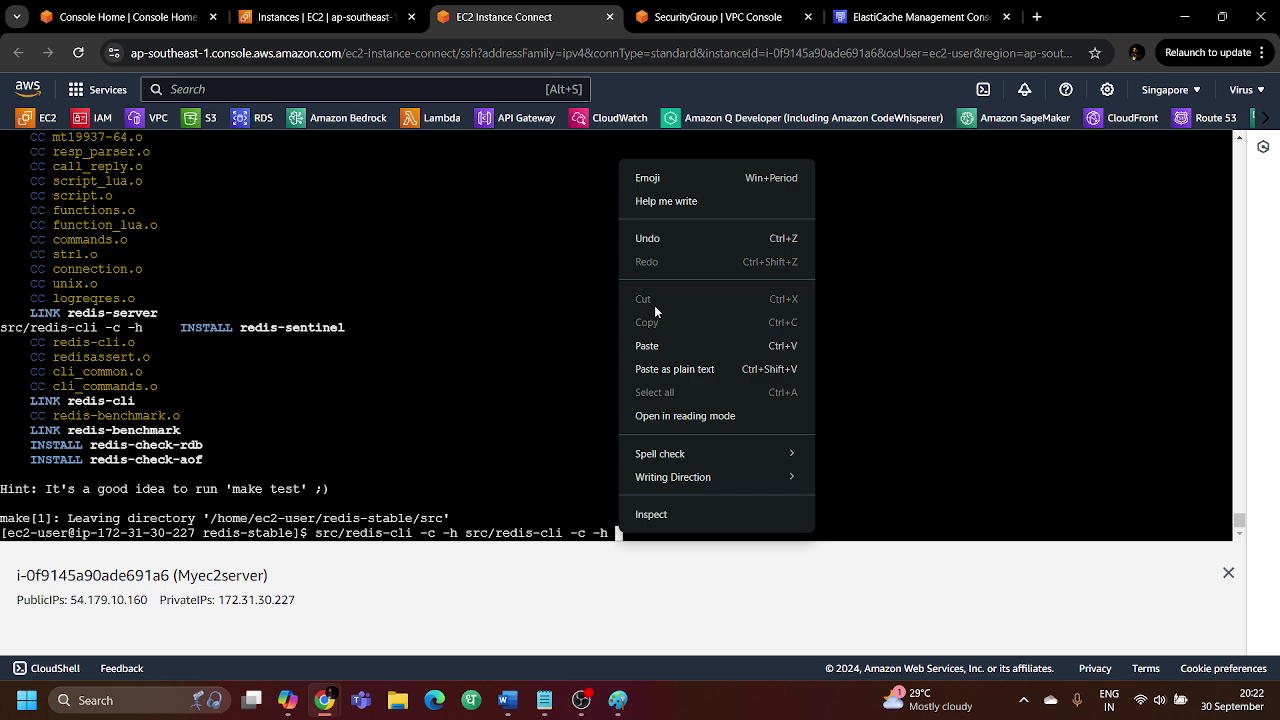
{"action": "left_click", "coordinate": [647, 345]}
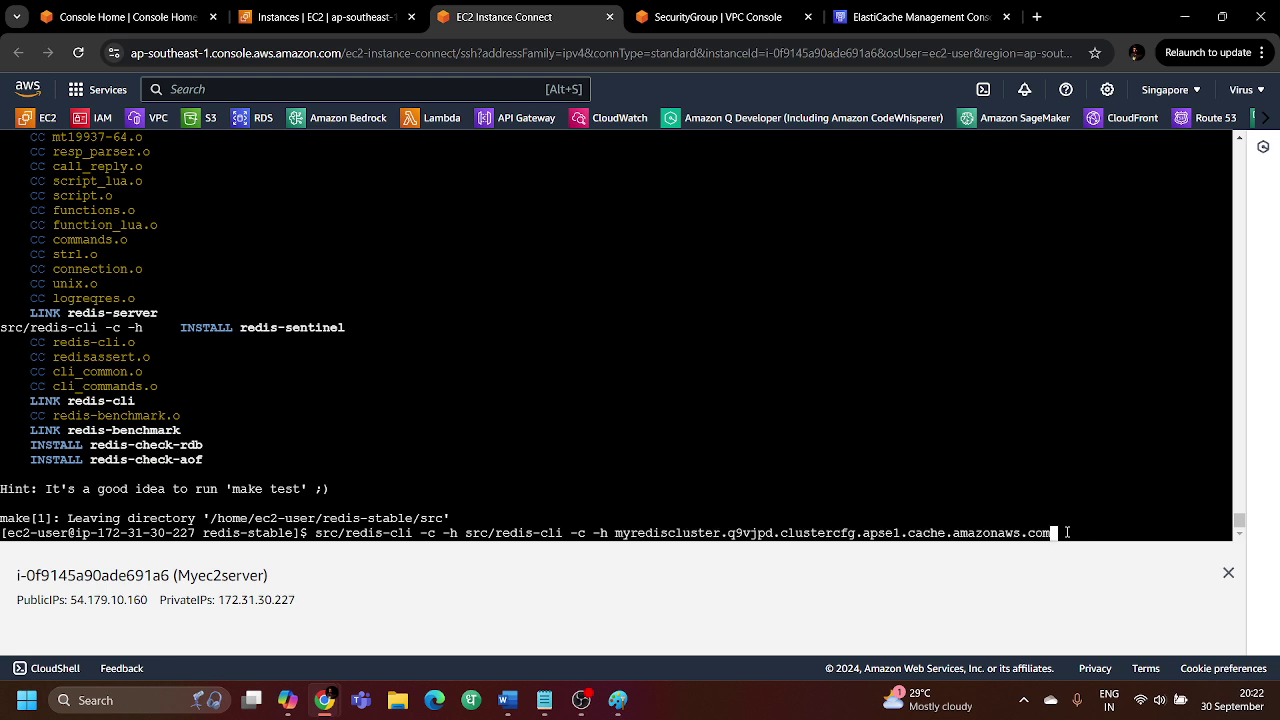
{"action": "type", "text": "-p 6379"}
{"action": "key", "text": "Return"}
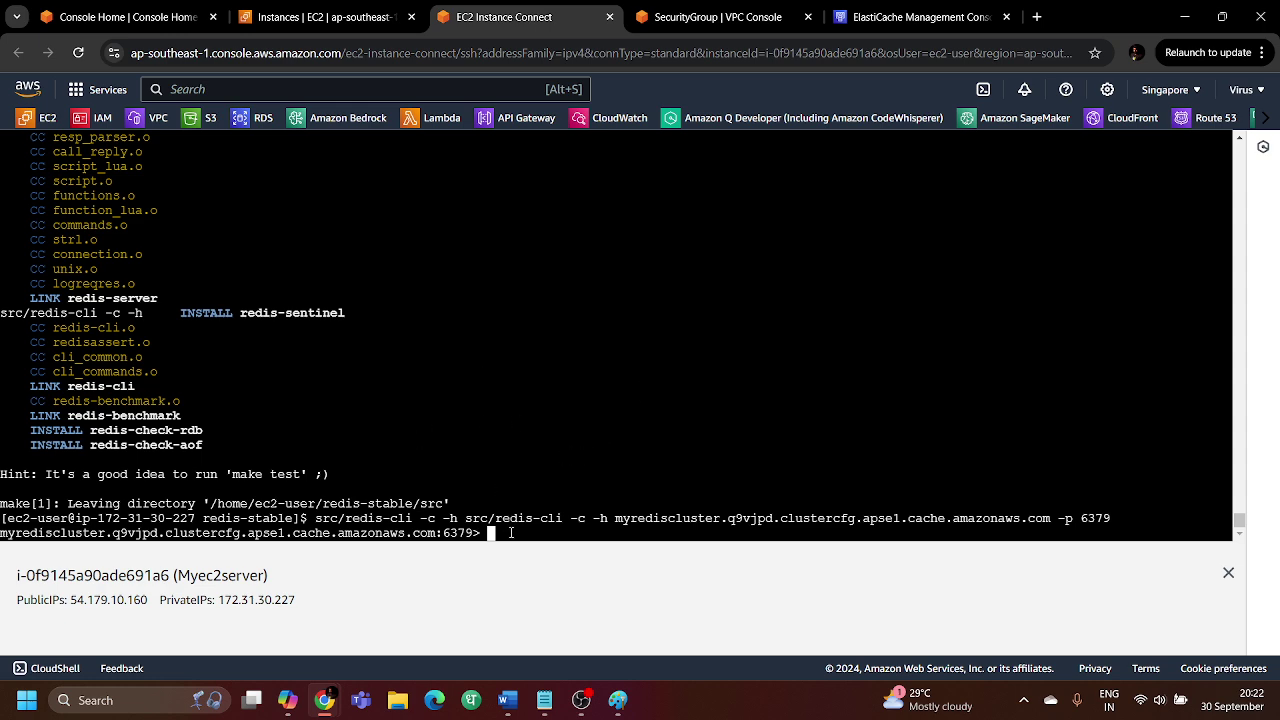
Store the value "hello" under key a in the Redis cluster and read it back with "get a"
{"action": "type", "text": "set a "}
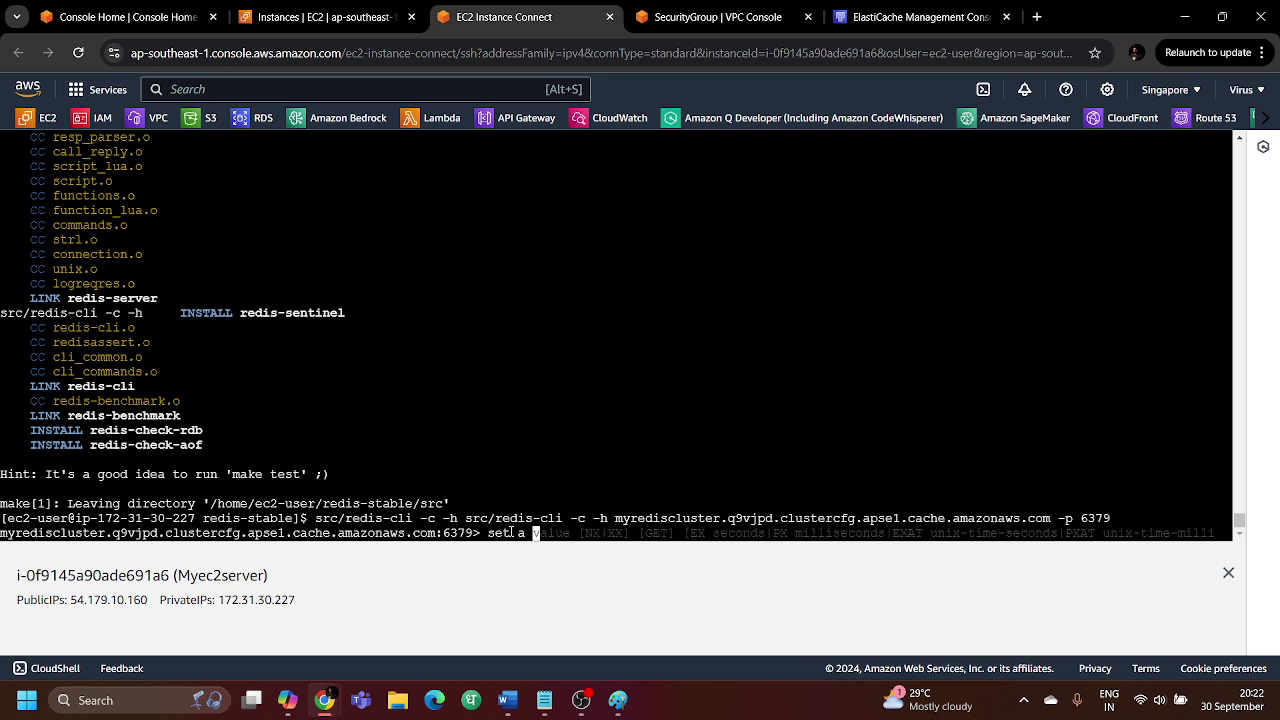
{"action": "type", "text": "\"hello\""}
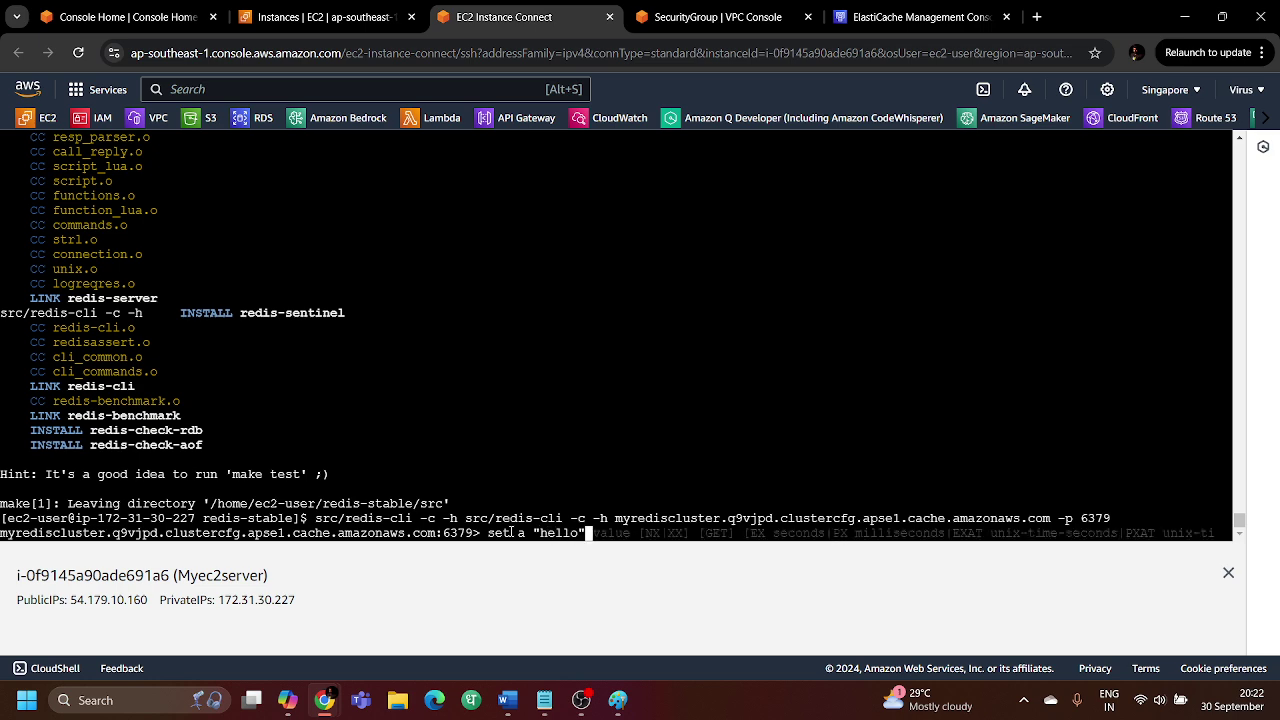
{"action": "key", "text": "Return"}
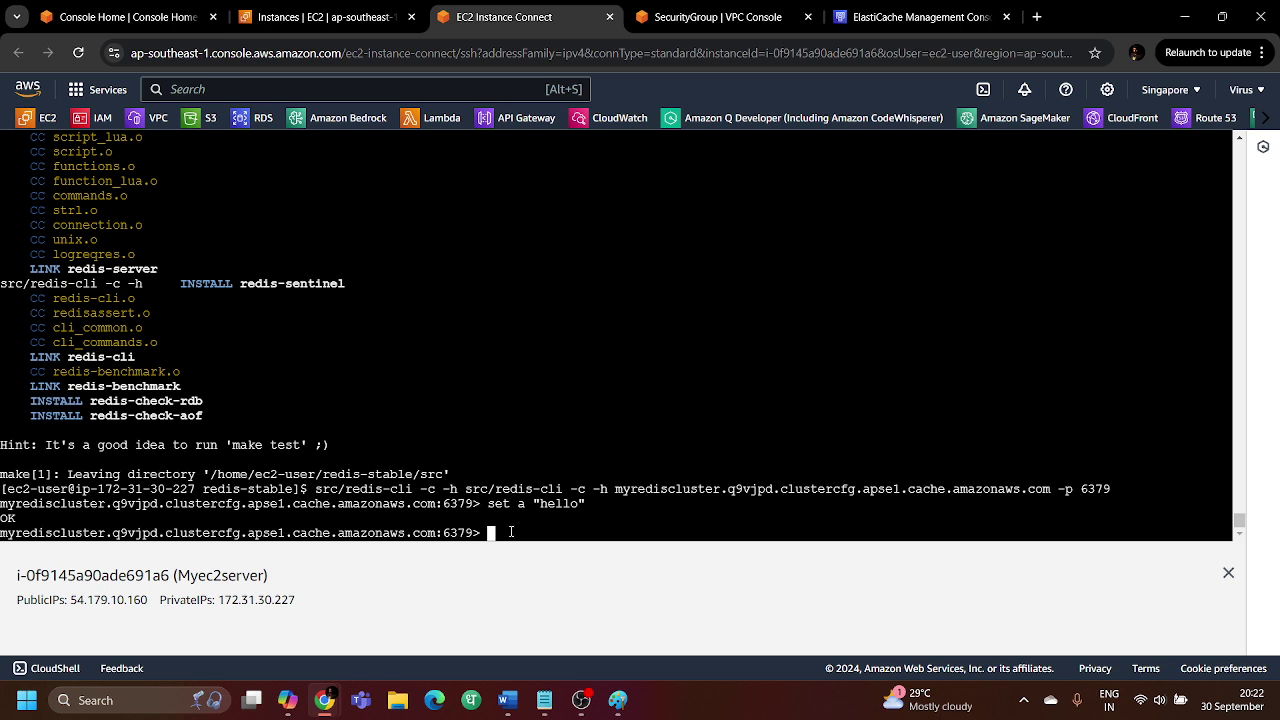
{"action": "type", "text": "get a"}
{"action": "key", "text": "Return"}
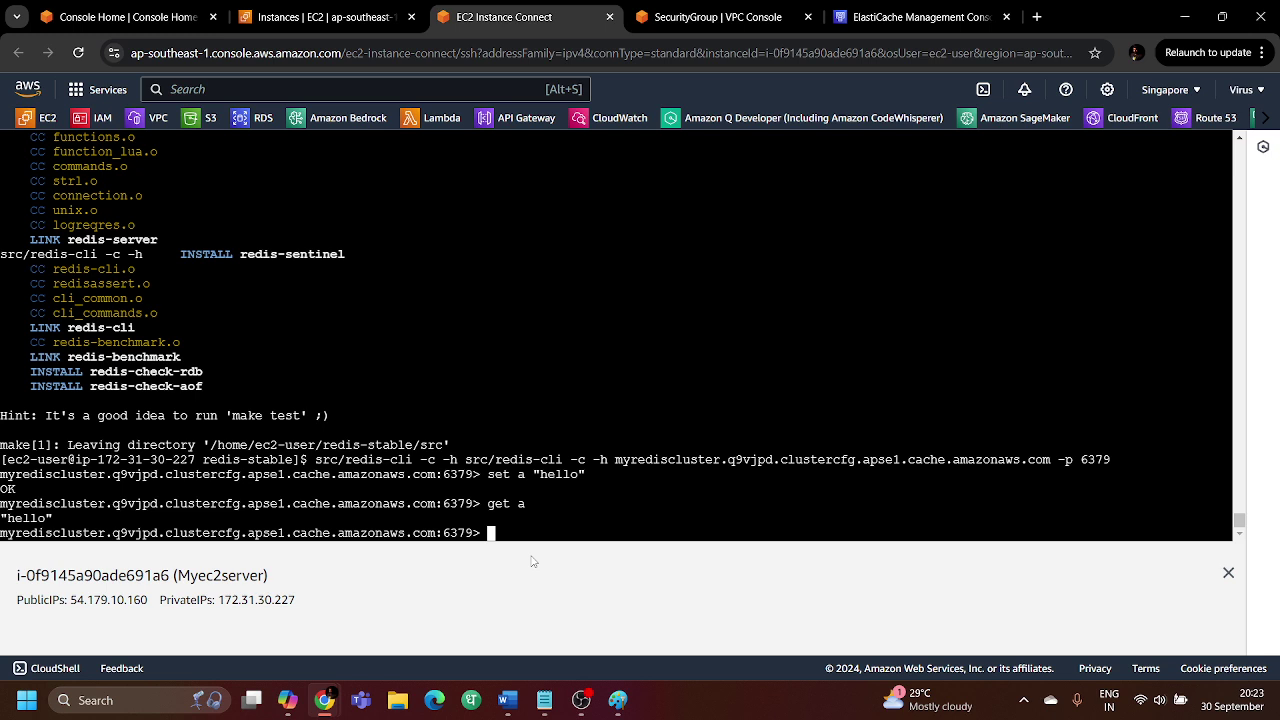
Store a person's first name under key b with a 5-second expiry (EX 5) and read it back with "get b"
{"action": "type", "text": "set "}
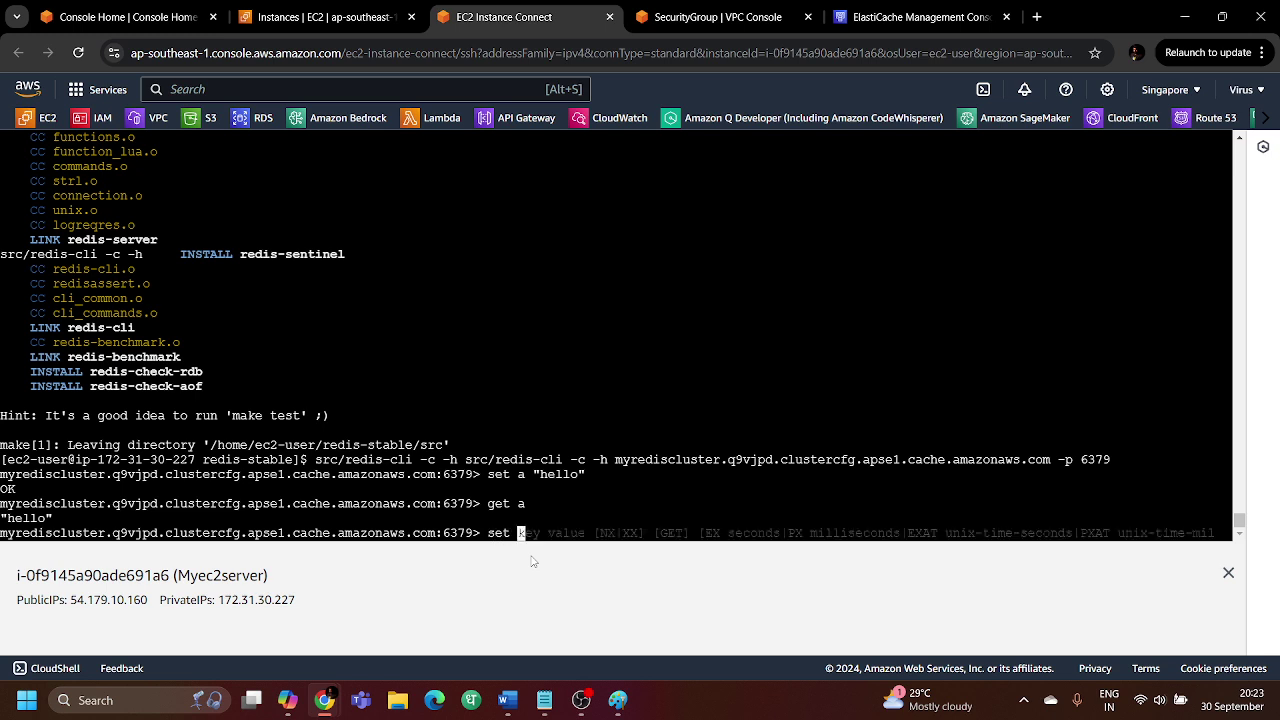
{"action": "type", "text": "b \""}
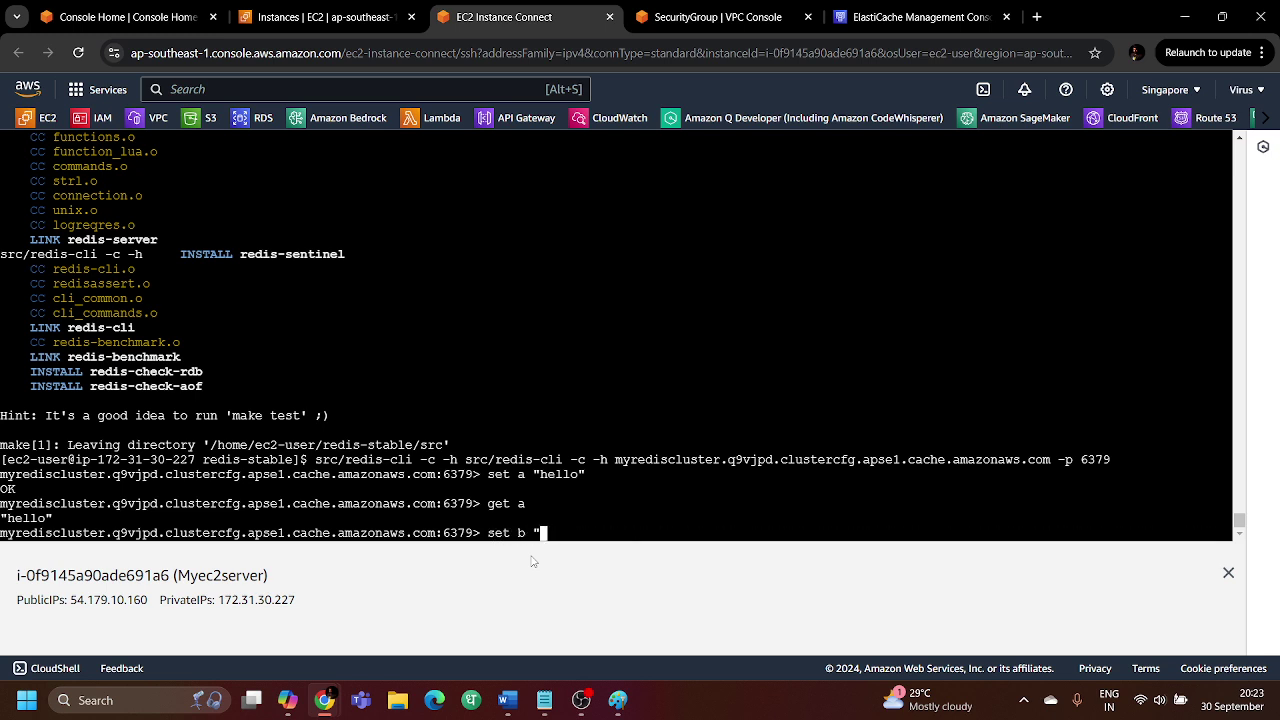
{"action": "type", "text": "Virender\""}
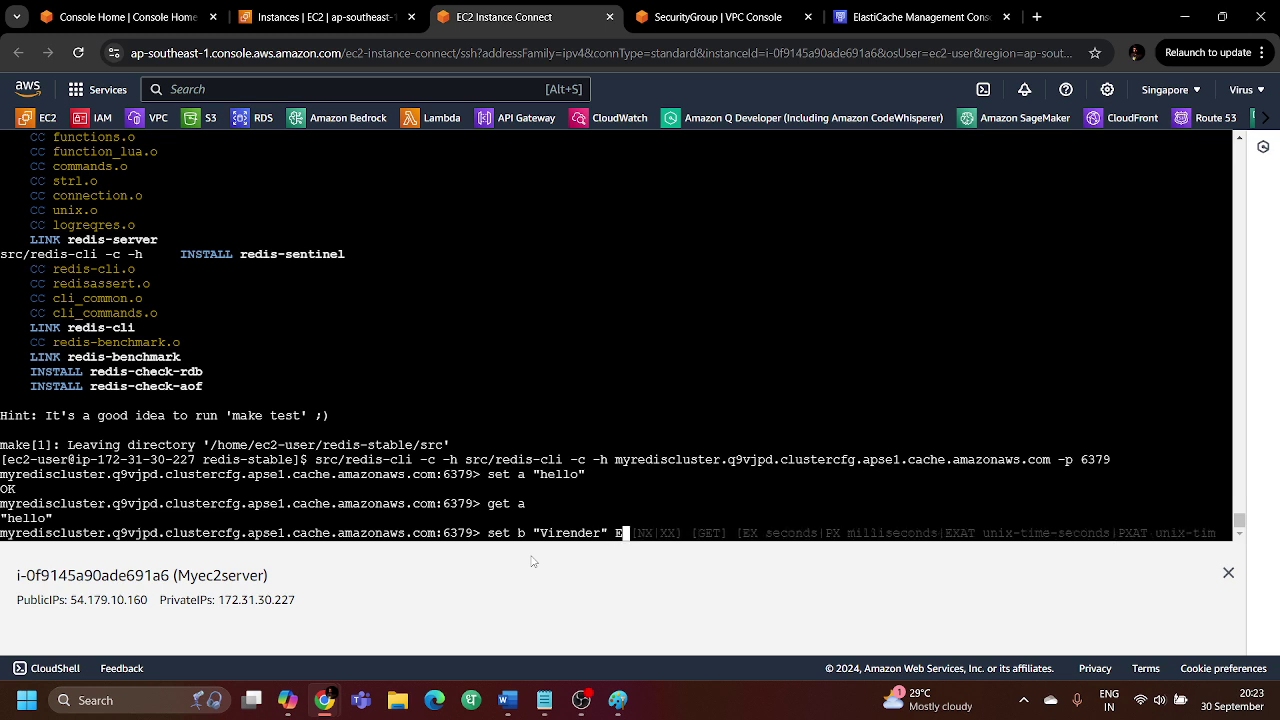
{"action": "type", "text": " EX "}
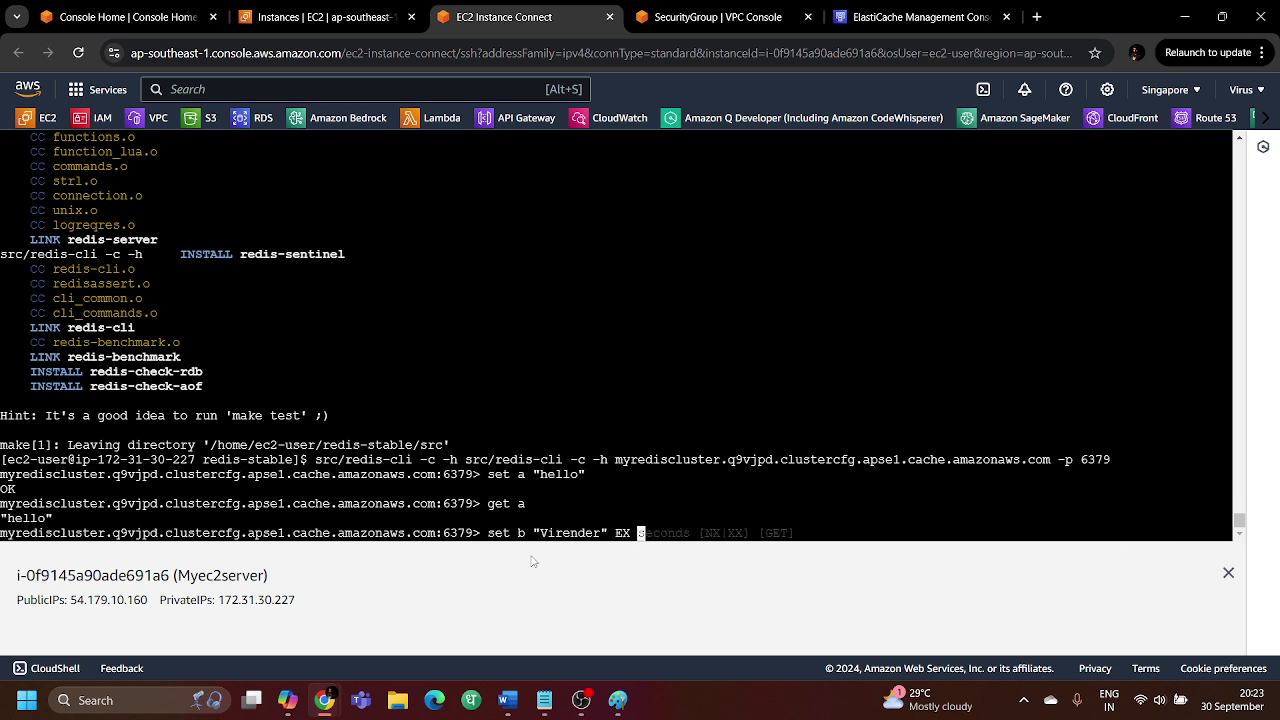
{"action": "type", "text": "5"}
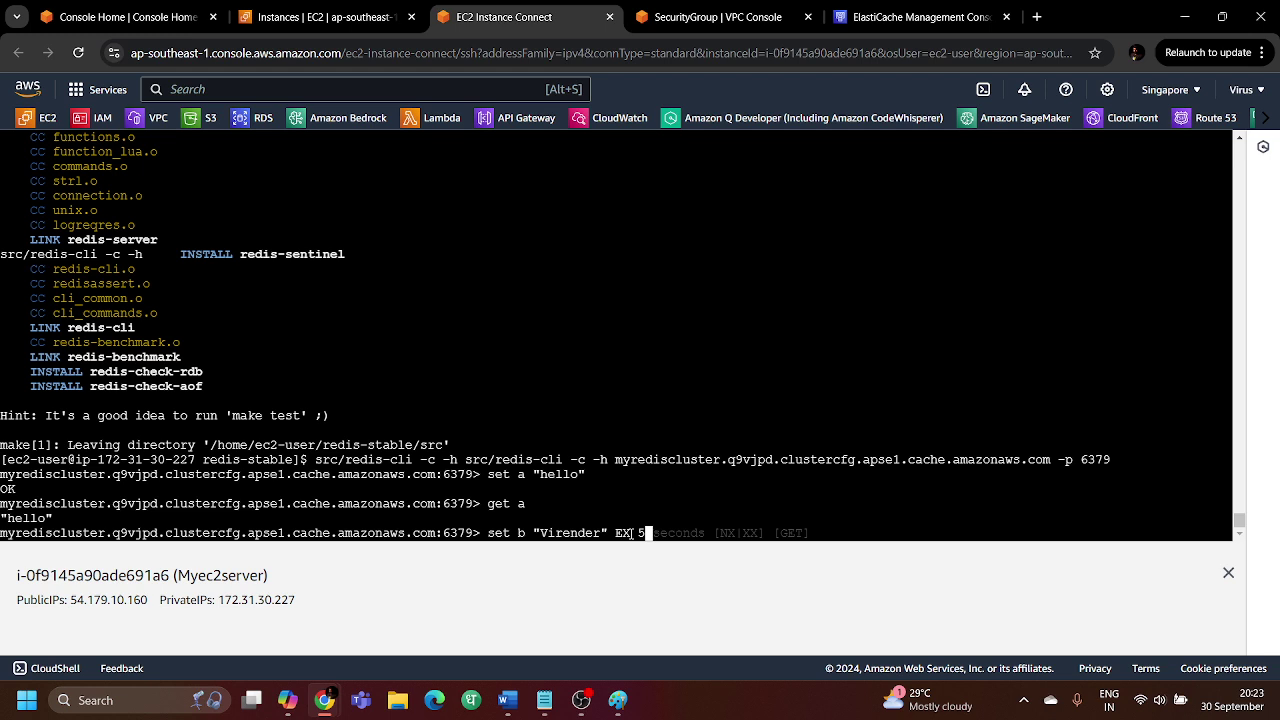
{"action": "key", "text": "Return"}
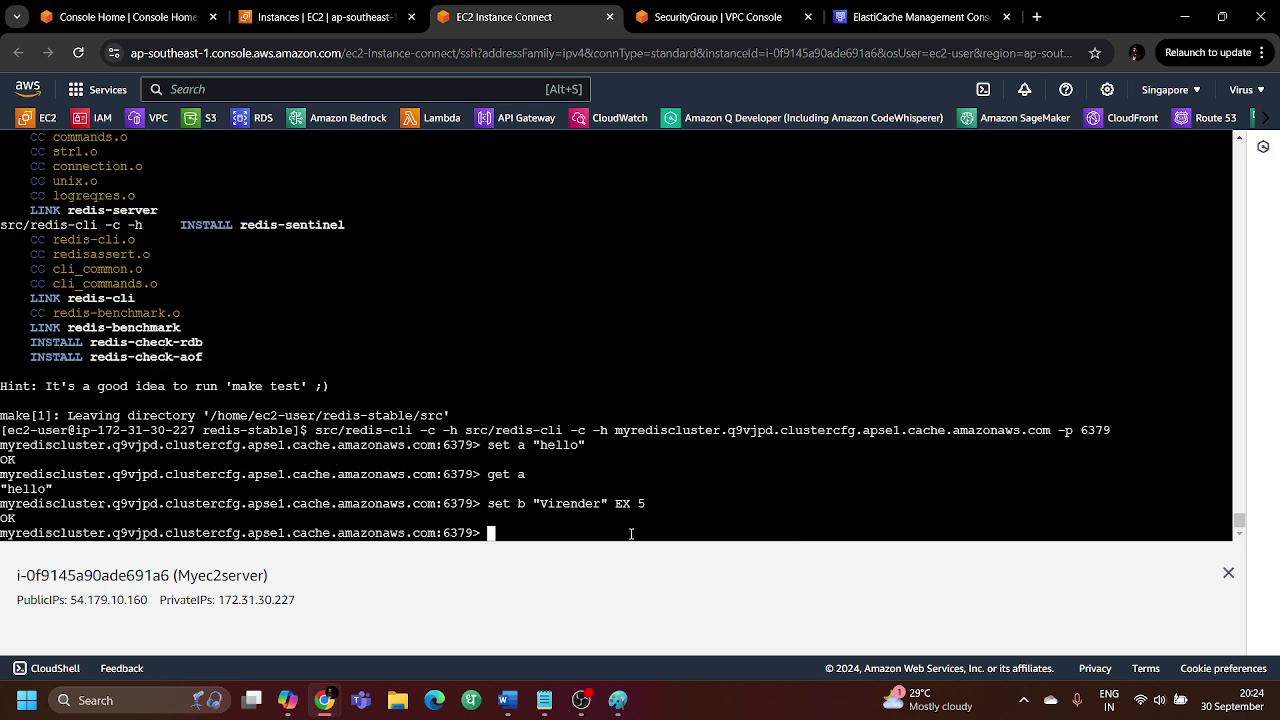
{"action": "type", "text": "get b"}
{"action": "key", "text": "Return"}
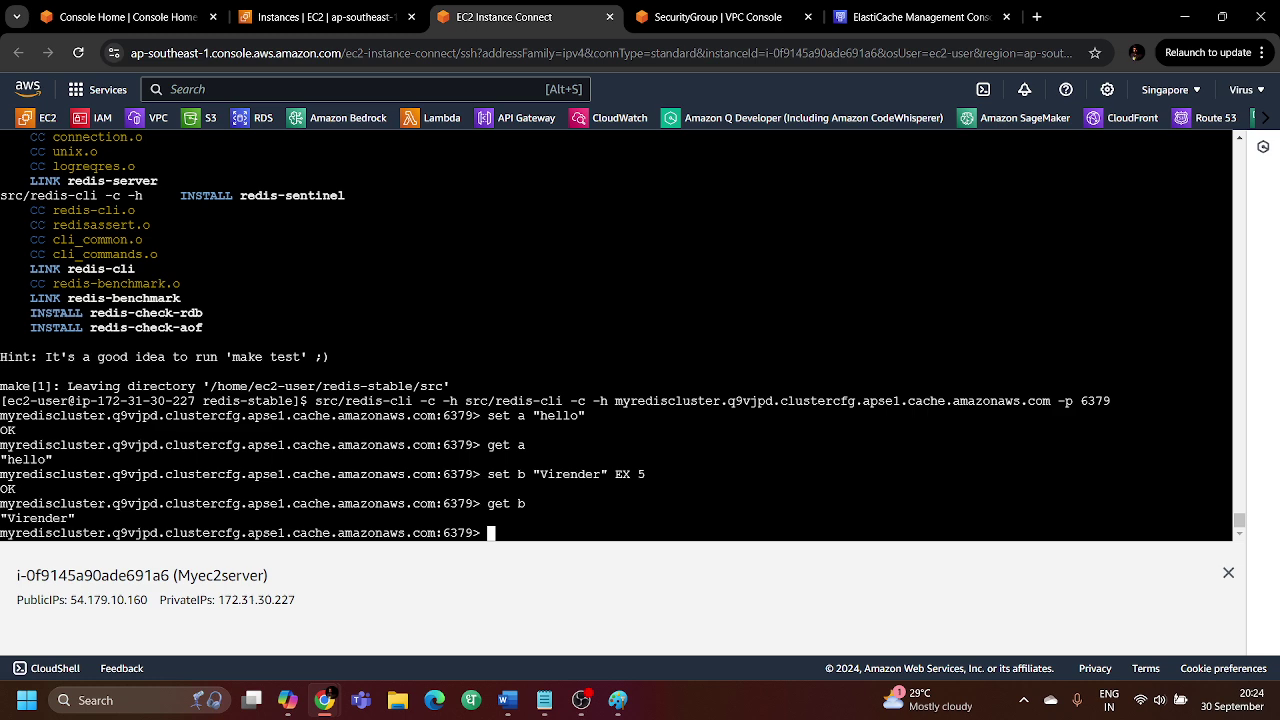
Clear the terminal screen and read keys b and a again to check the expiry
{"action": "type", "text": "get"}
{"action": "key", "text": "BackSpace"}
{"action": "key", "text": "BackSpace"}
{"action": "key", "text": "BackSpace"}
{"action": "type", "text": "clear"}
{"action": "key", "text": "Return"}
{"action": "type", "text": "get b"}
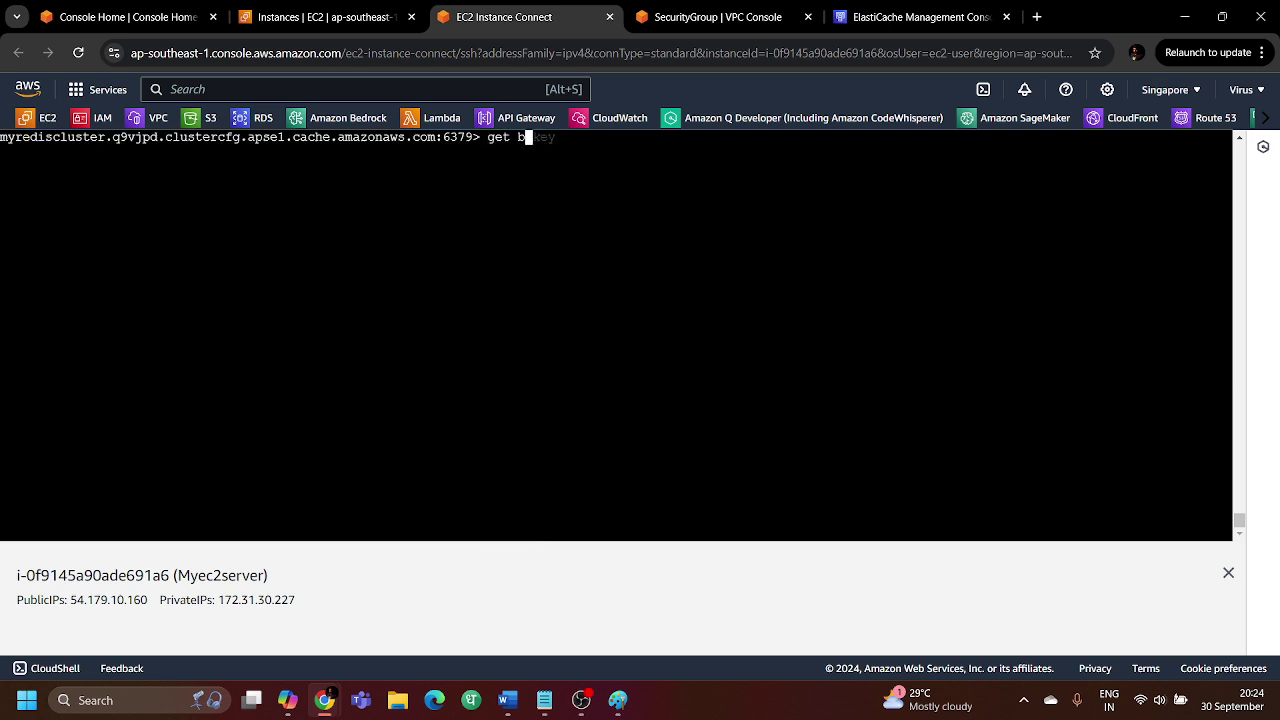
{"action": "key", "text": "Return"}
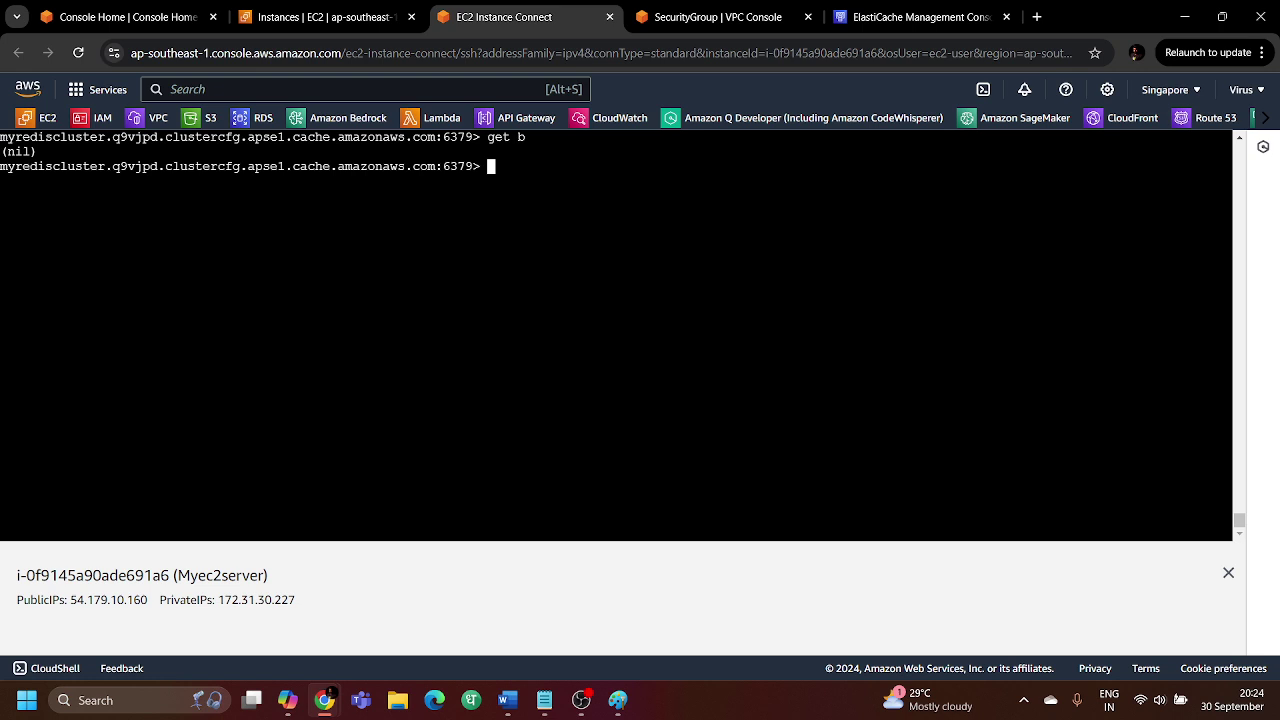
{"action": "type", "text": "get a"}
{"action": "key", "text": "Return"}
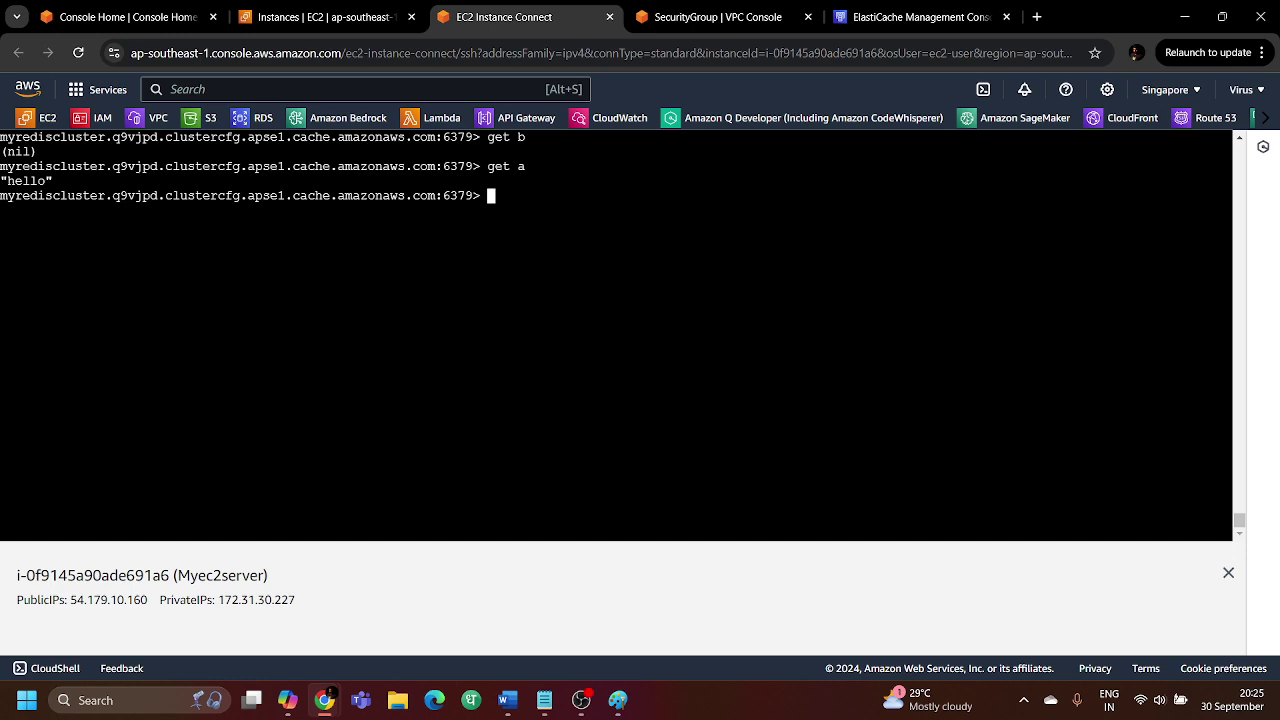
Return to the ElastiCache console, select myrediscluster in the Redis OSS caches list and request its deletion
{"action": "left_click", "coordinate": [915, 17]}
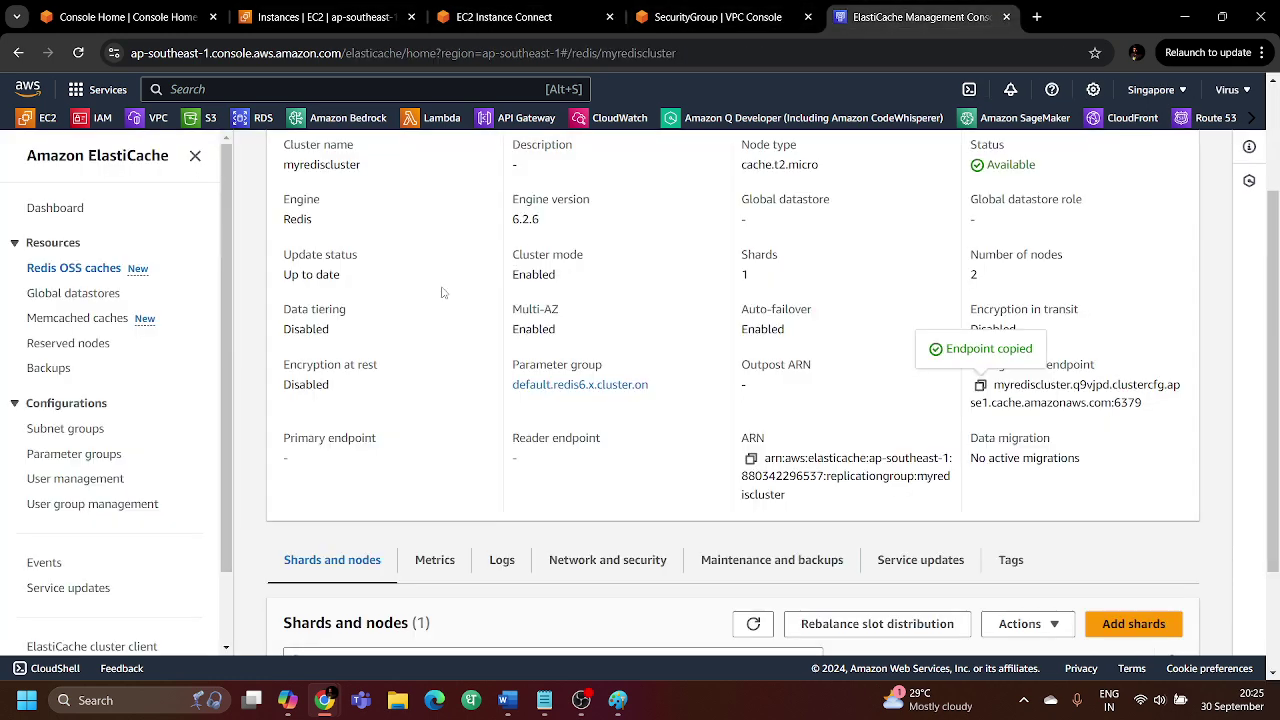
{"action": "scroll", "coordinate": [443, 292], "scroll_direction": "down", "scroll_amount": 3}
{"action": "left_click", "coordinate": [1040, 472]}
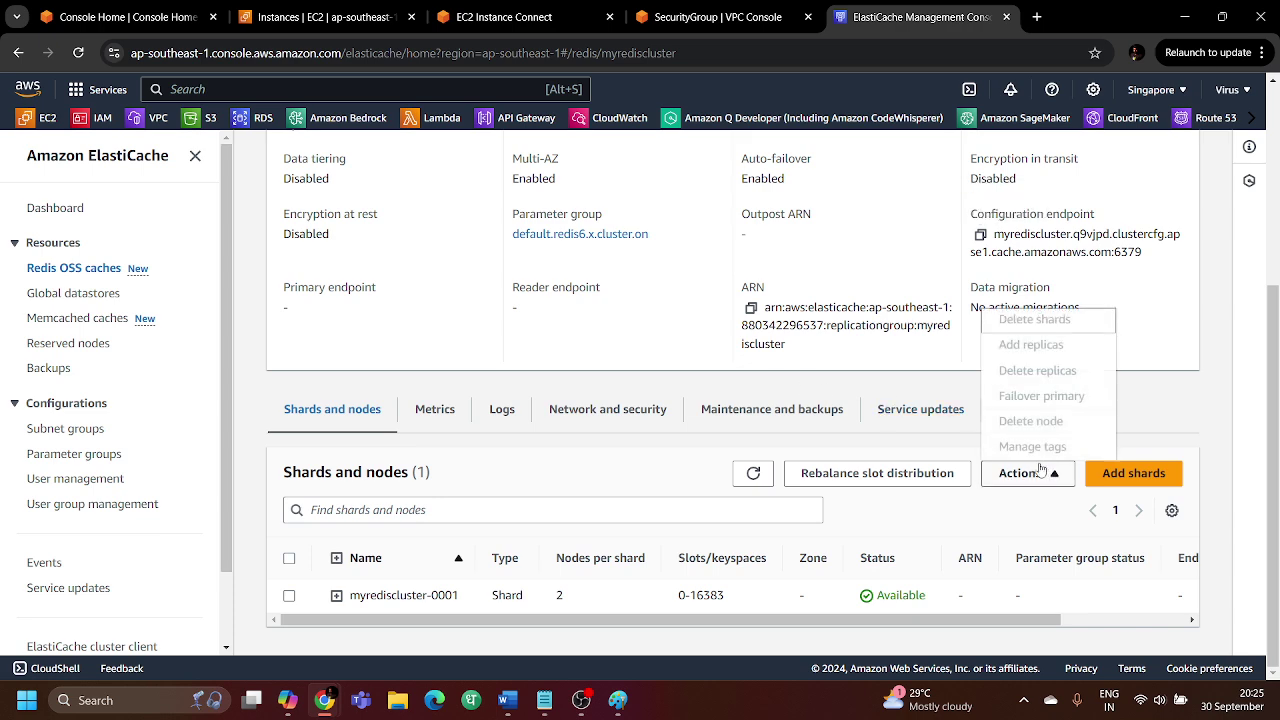
{"action": "left_click", "coordinate": [289, 595]}
{"action": "scroll", "coordinate": [288, 608], "scroll_direction": "up", "scroll_amount": 3}
{"action": "left_click", "coordinate": [40, 278]}
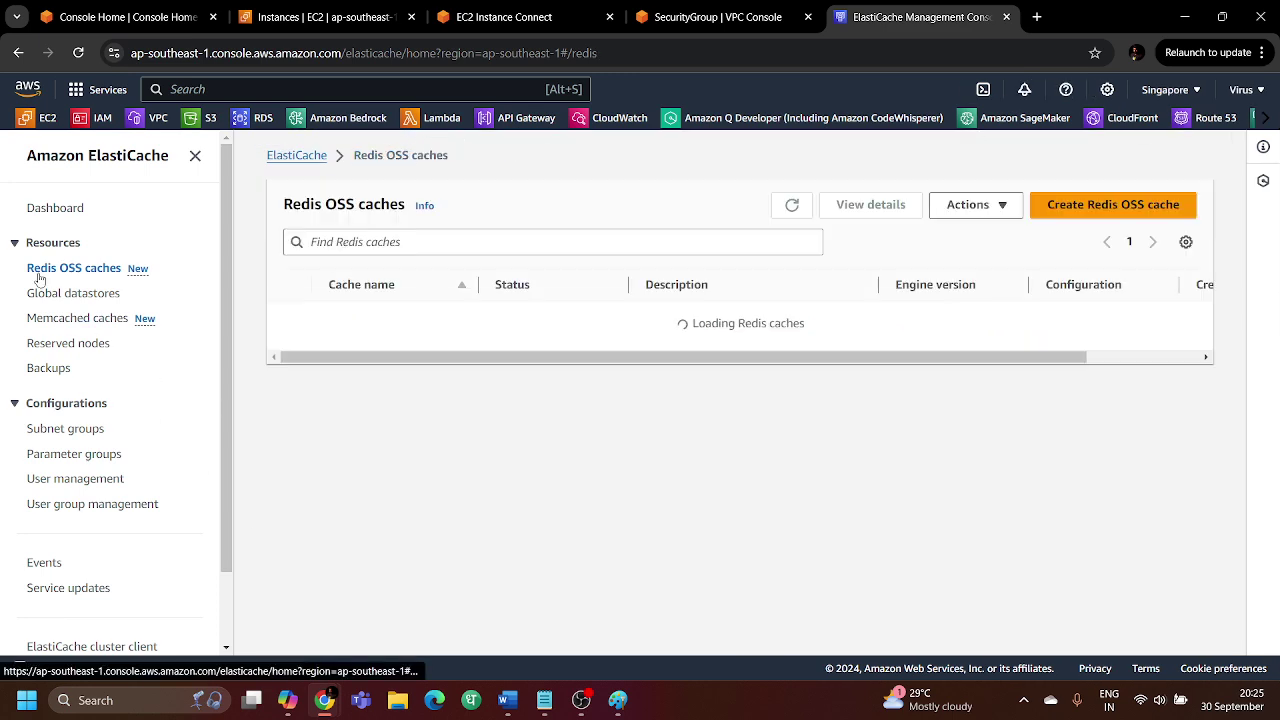
{"action": "left_click", "coordinate": [291, 318]}
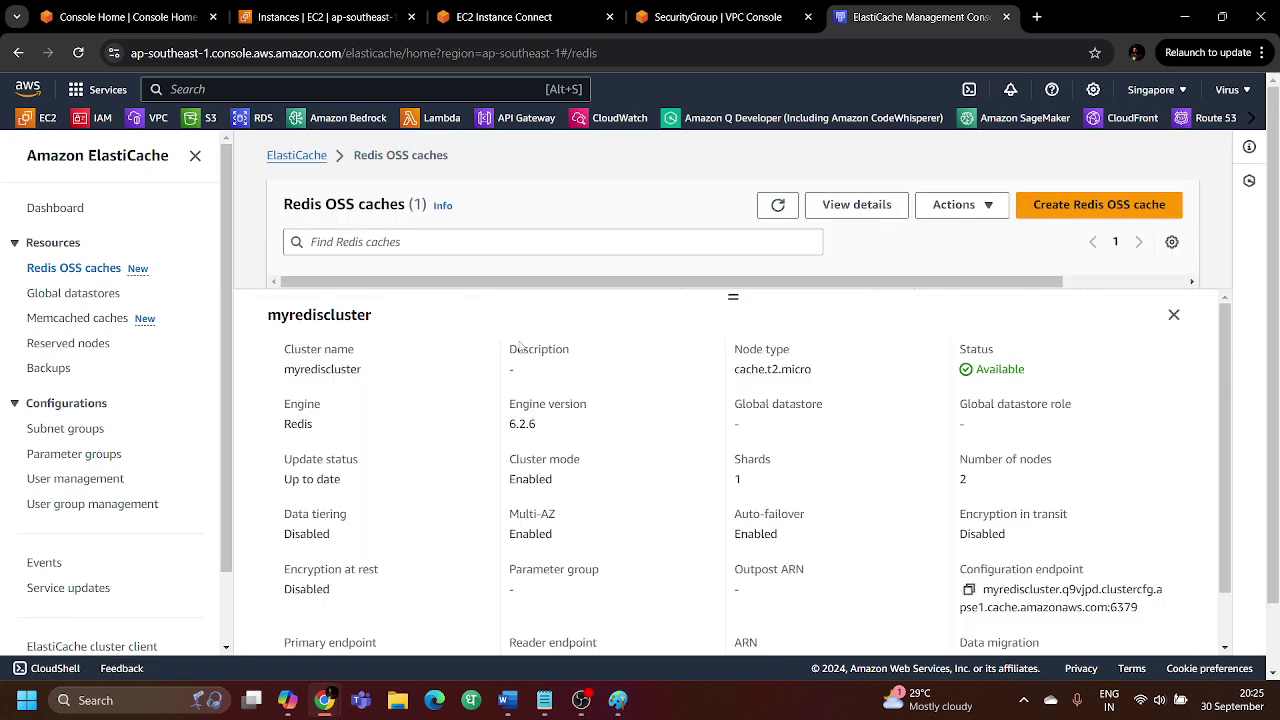
{"action": "left_click", "coordinate": [955, 206]}
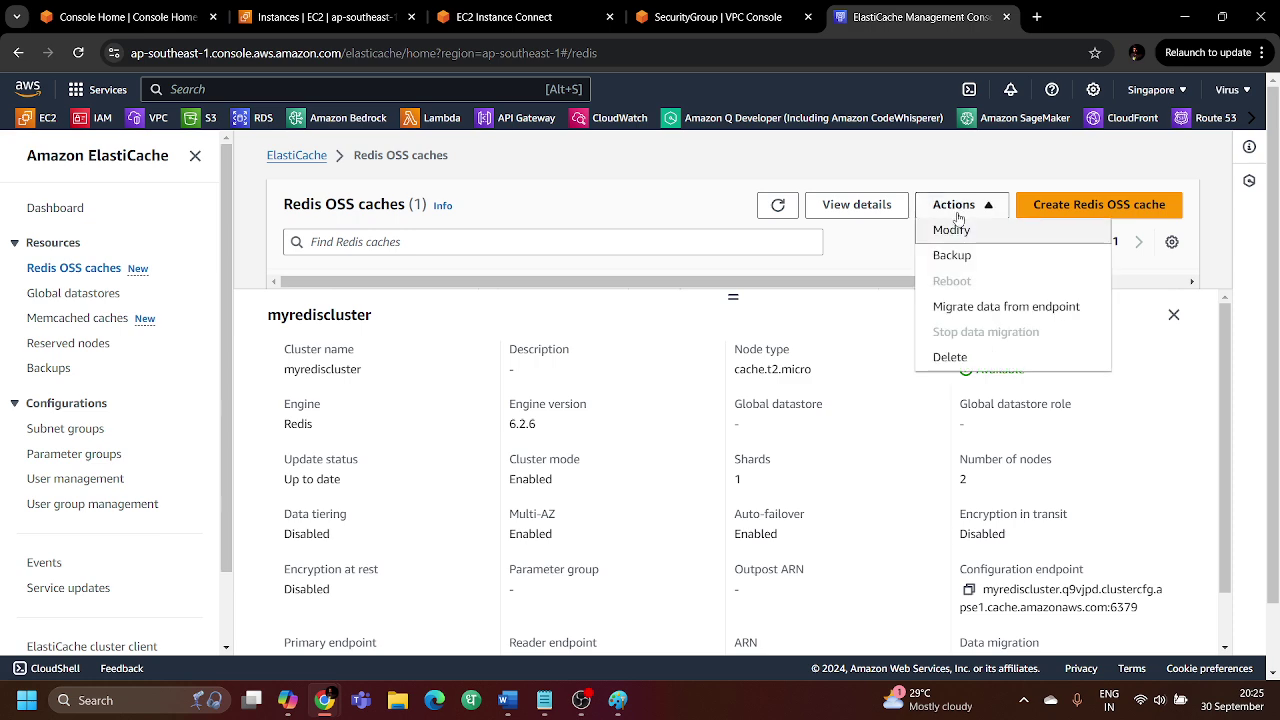
{"action": "left_click", "coordinate": [951, 357]}
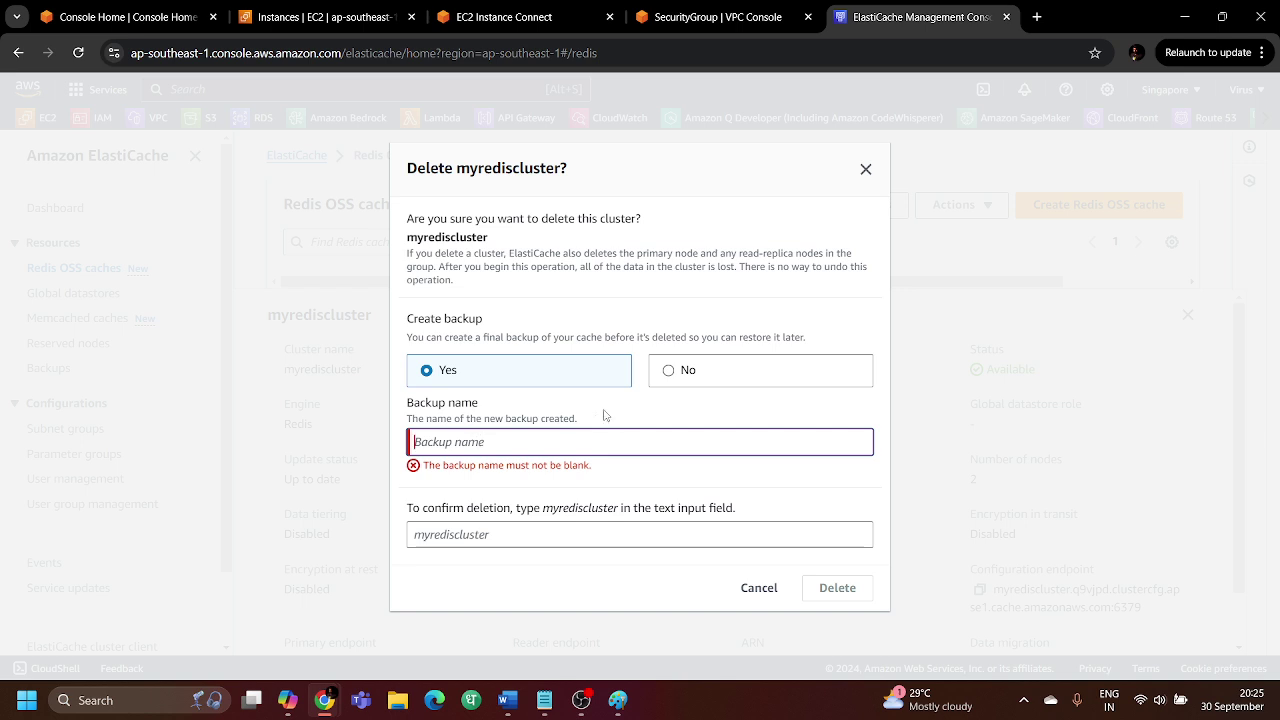
Decline the final backup, enter "myrediscluster" as the deletion confirmation and delete the cluster
{"action": "left_click", "coordinate": [669, 372]}
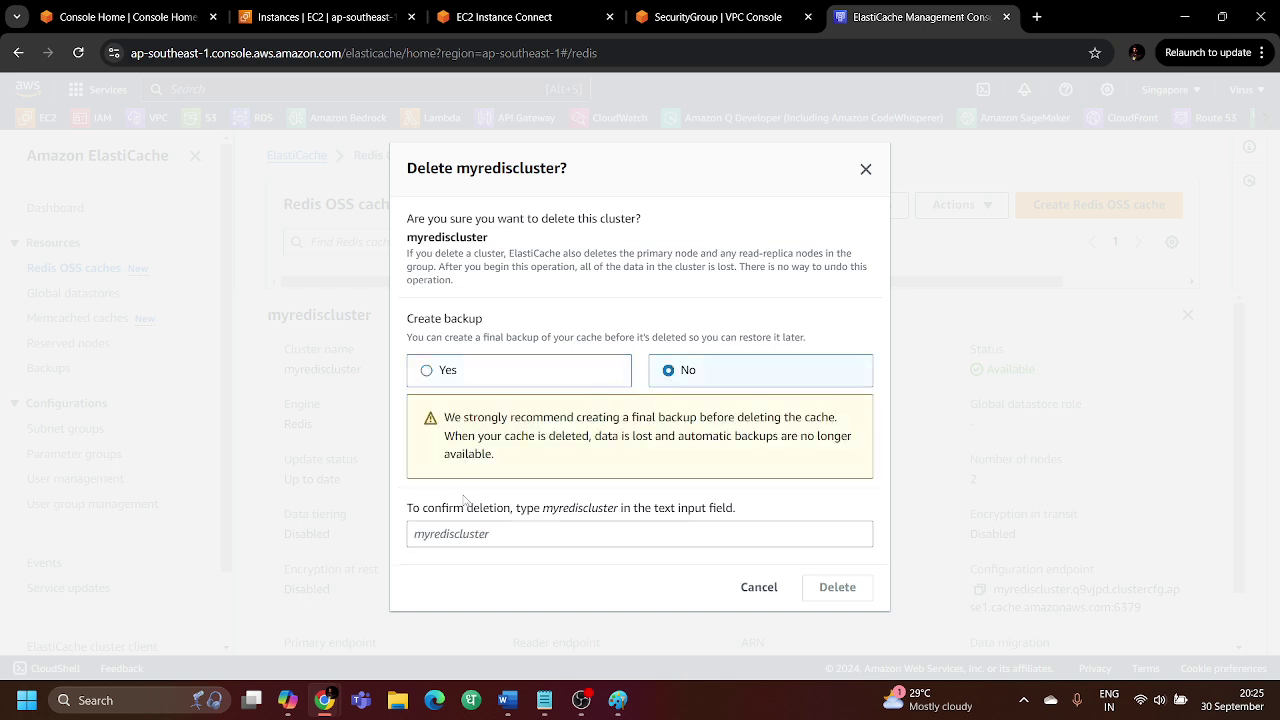
{"action": "left_click", "coordinate": [489, 532]}
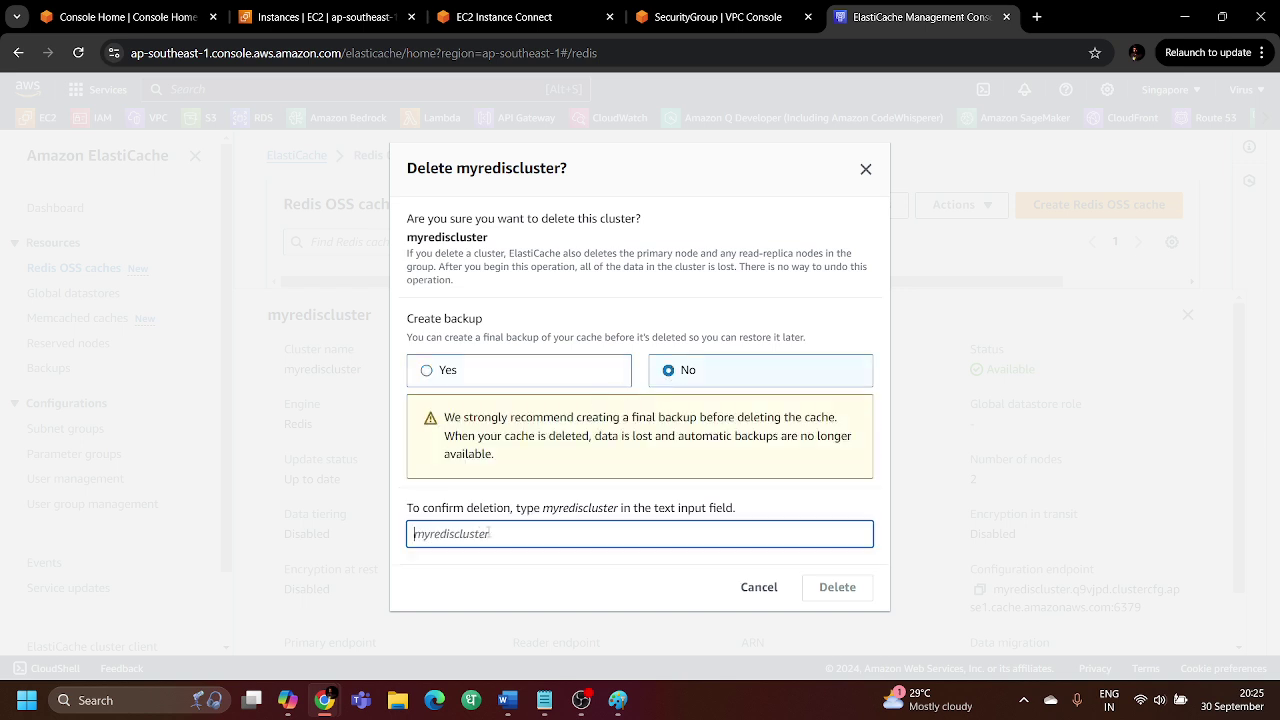
{"action": "double_click", "coordinate": [432, 240]}
{"action": "left_click", "coordinate": [430, 240]}
{"action": "double_click", "coordinate": [429, 239]}
{"action": "left_click", "coordinate": [429, 239]}
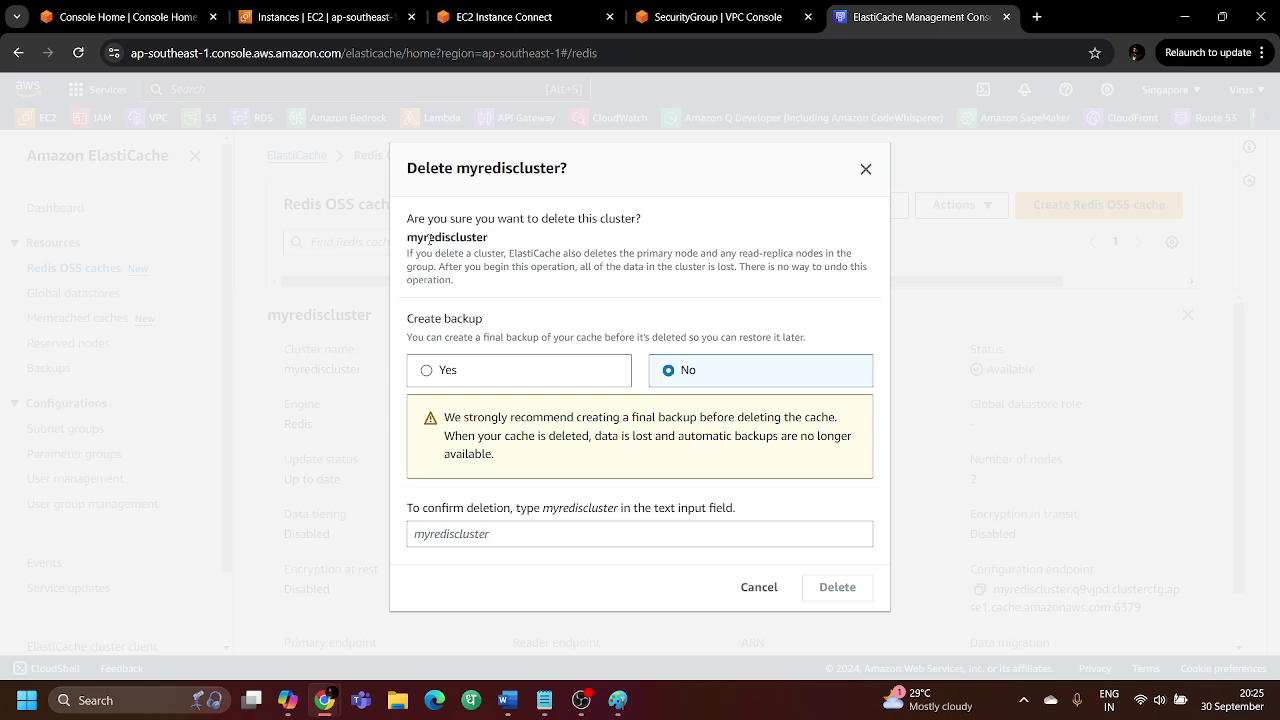
{"action": "double_click", "coordinate": [429, 239]}
{"action": "key", "text": "ctrl+c"}
{"action": "left_click", "coordinate": [577, 533]}
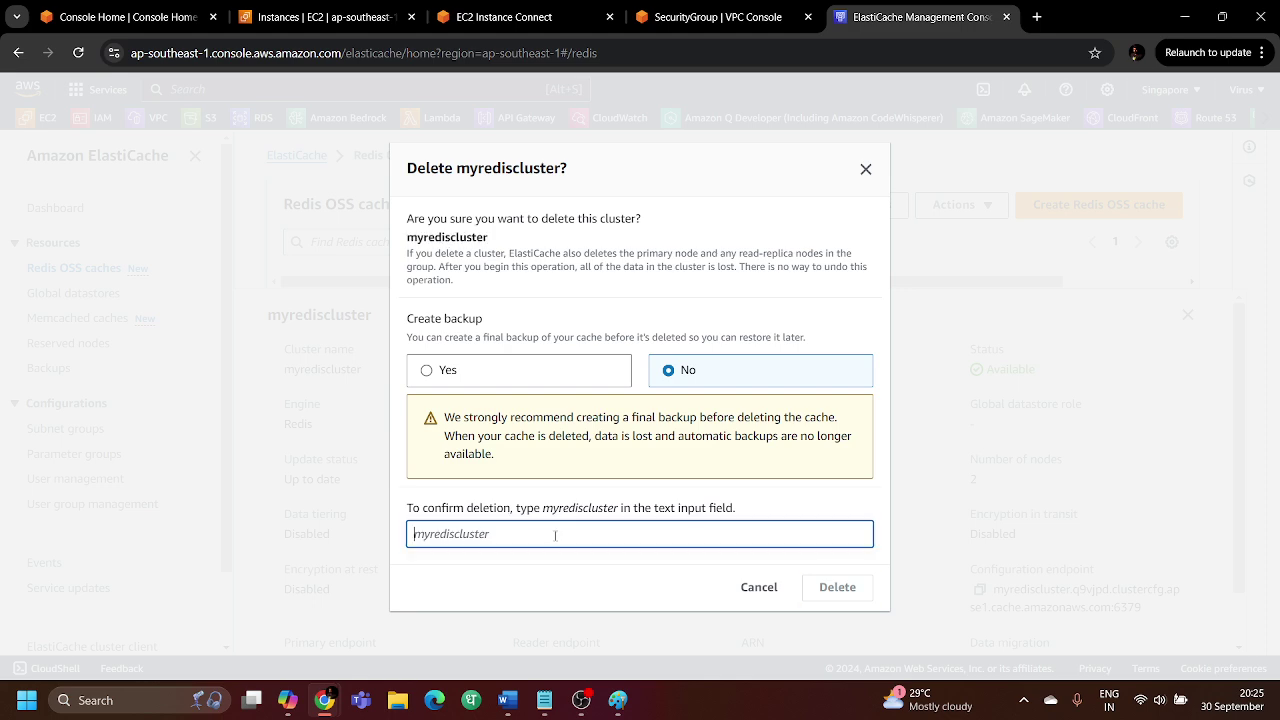
{"action": "key", "text": "ctrl+v"}
{"action": "left_click", "coordinate": [830, 588]}
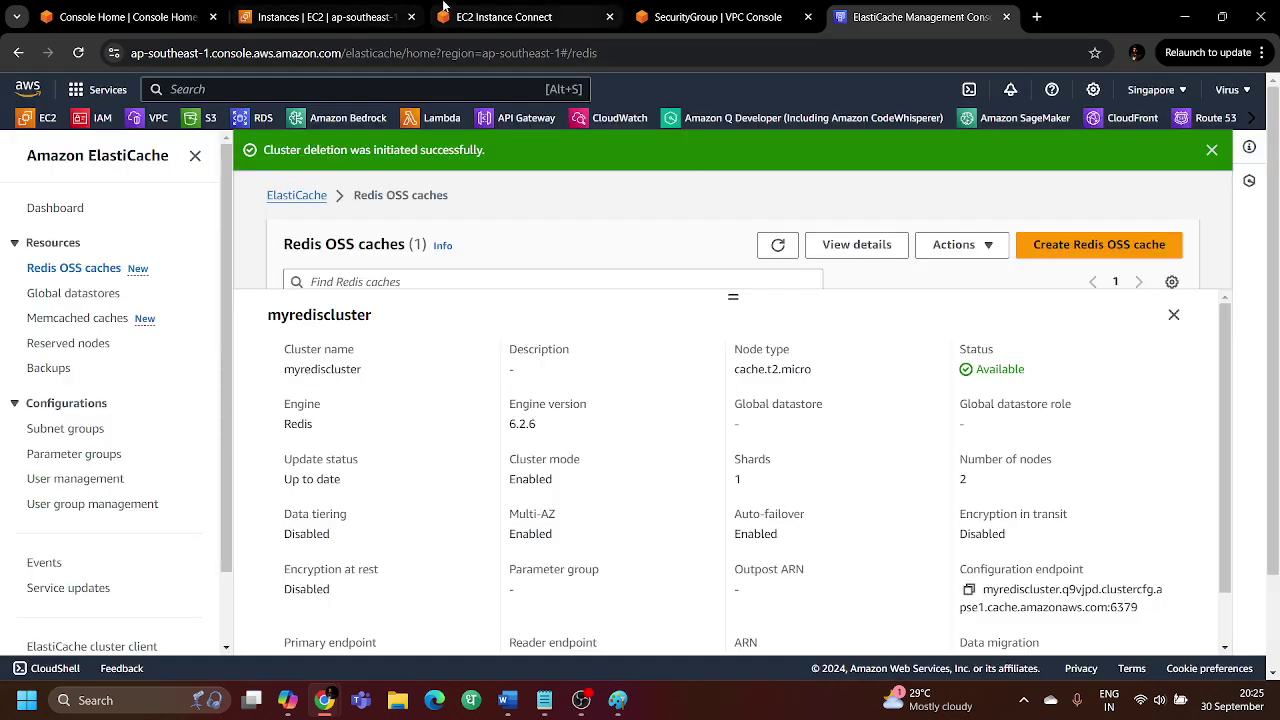
Close the EC2 Instance Connect session and terminate the Myec2server instance
{"action": "left_click", "coordinate": [503, 17]}
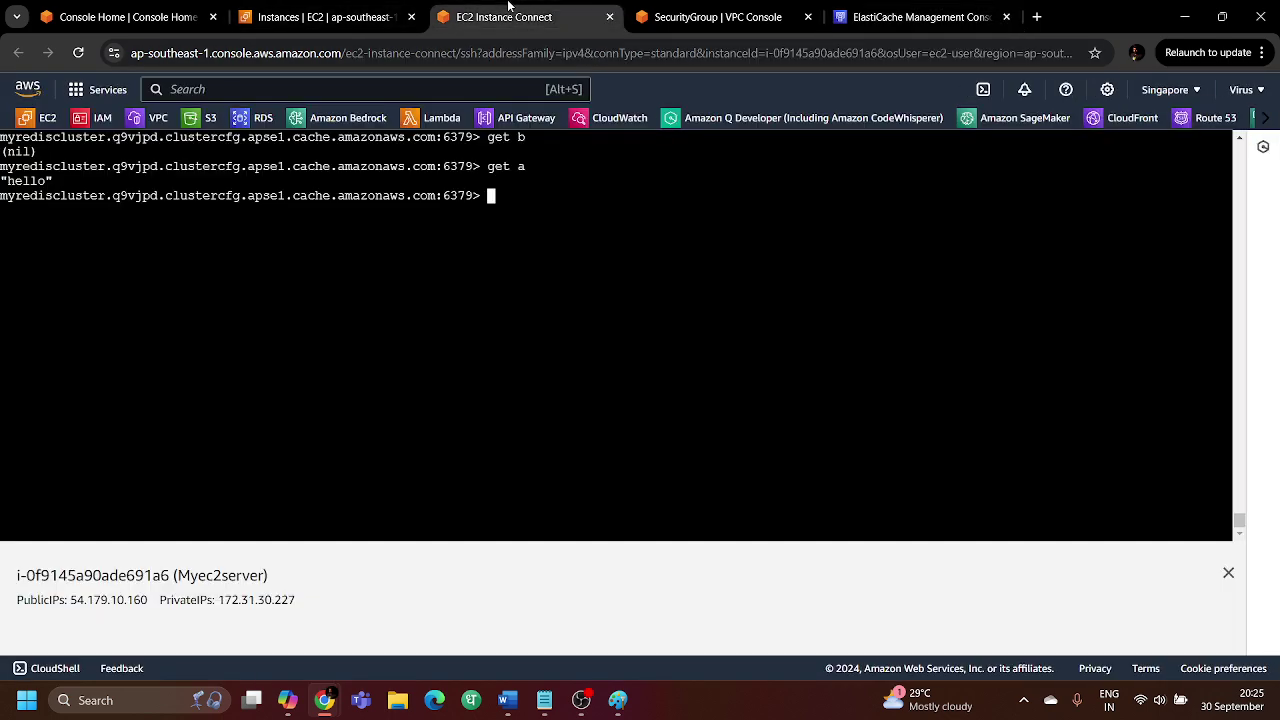
{"action": "left_click", "coordinate": [328, 17]}
{"action": "left_click", "coordinate": [609, 17]}
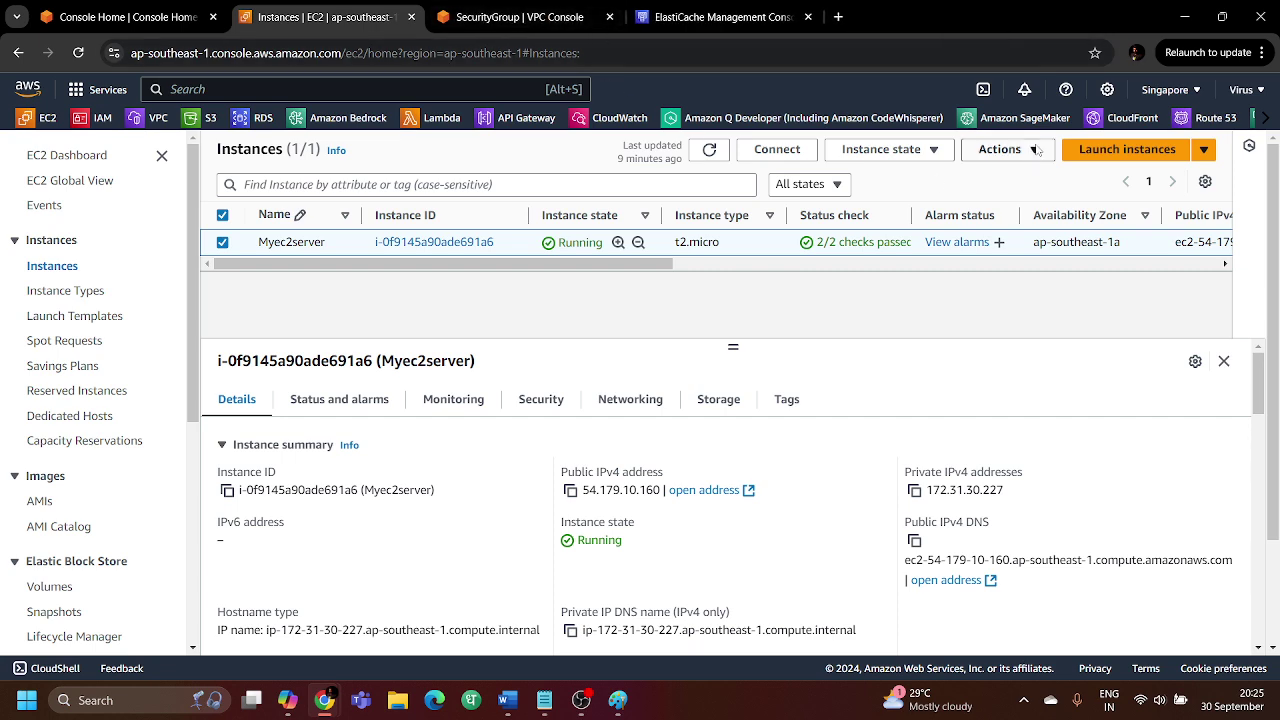
{"action": "left_click", "coordinate": [1037, 150]}
{"action": "left_click", "coordinate": [890, 150]}
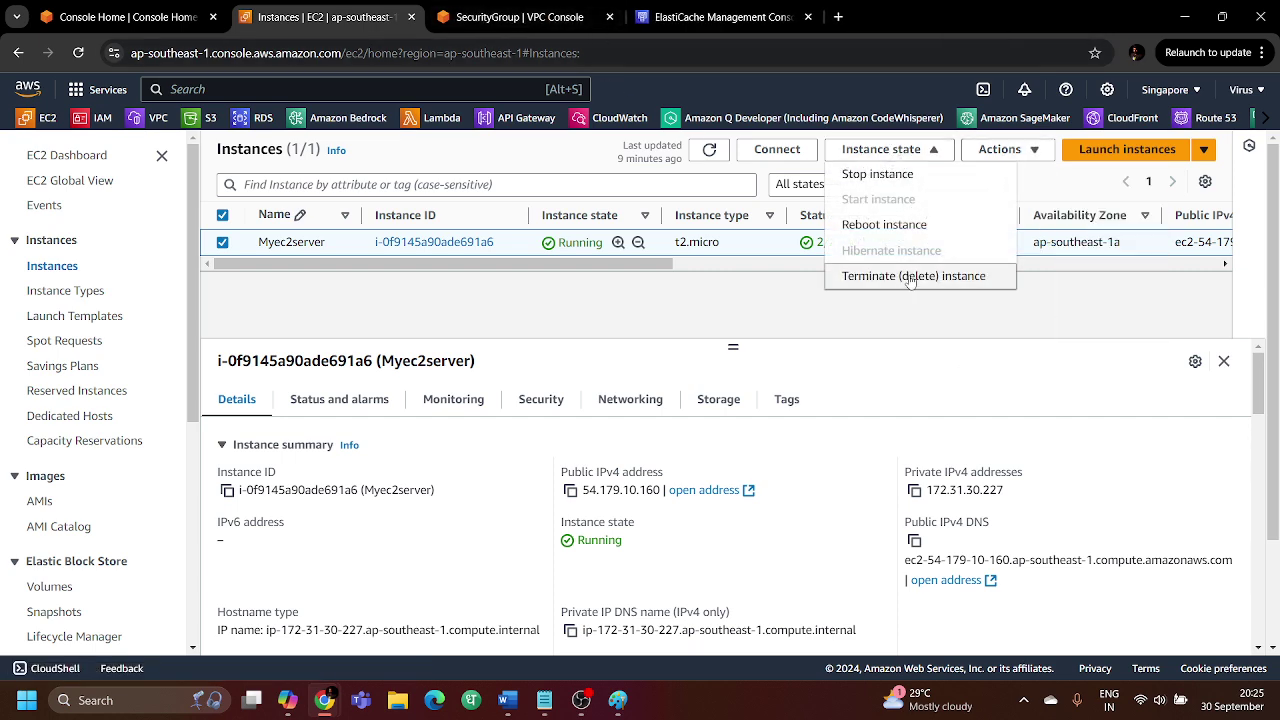
{"action": "left_click", "coordinate": [910, 279]}
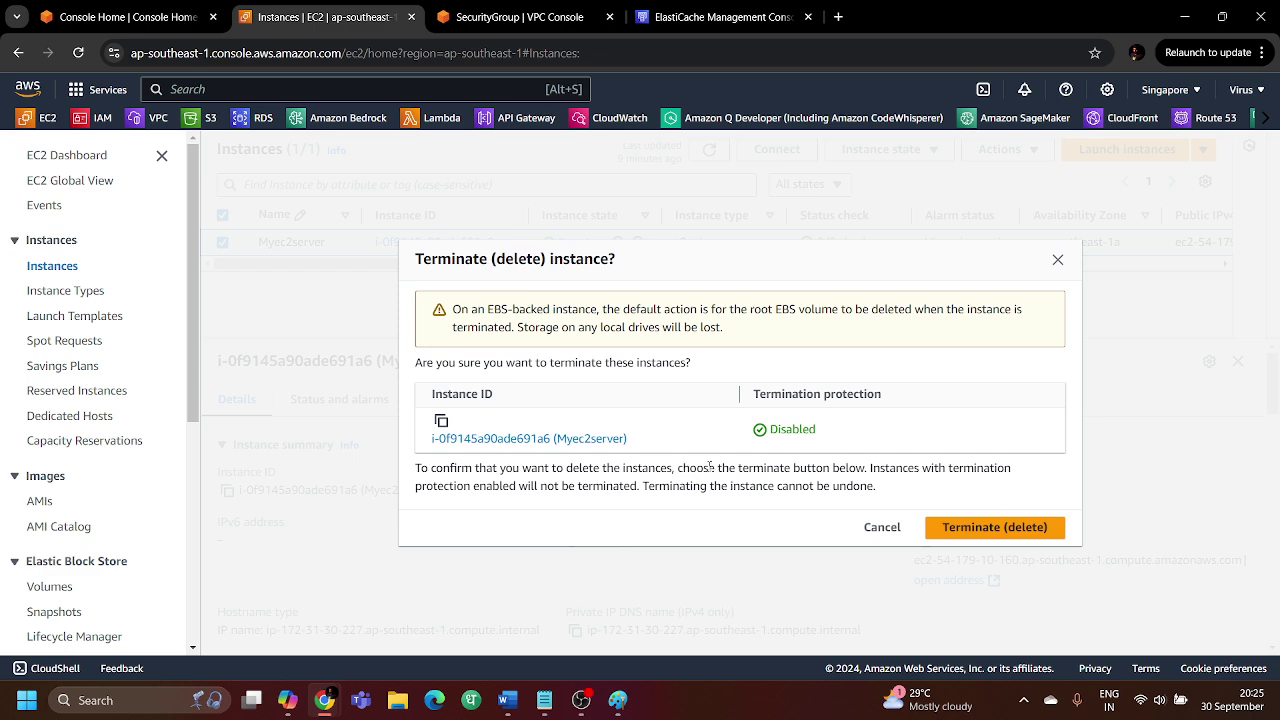
{"action": "left_click", "coordinate": [1010, 527]}
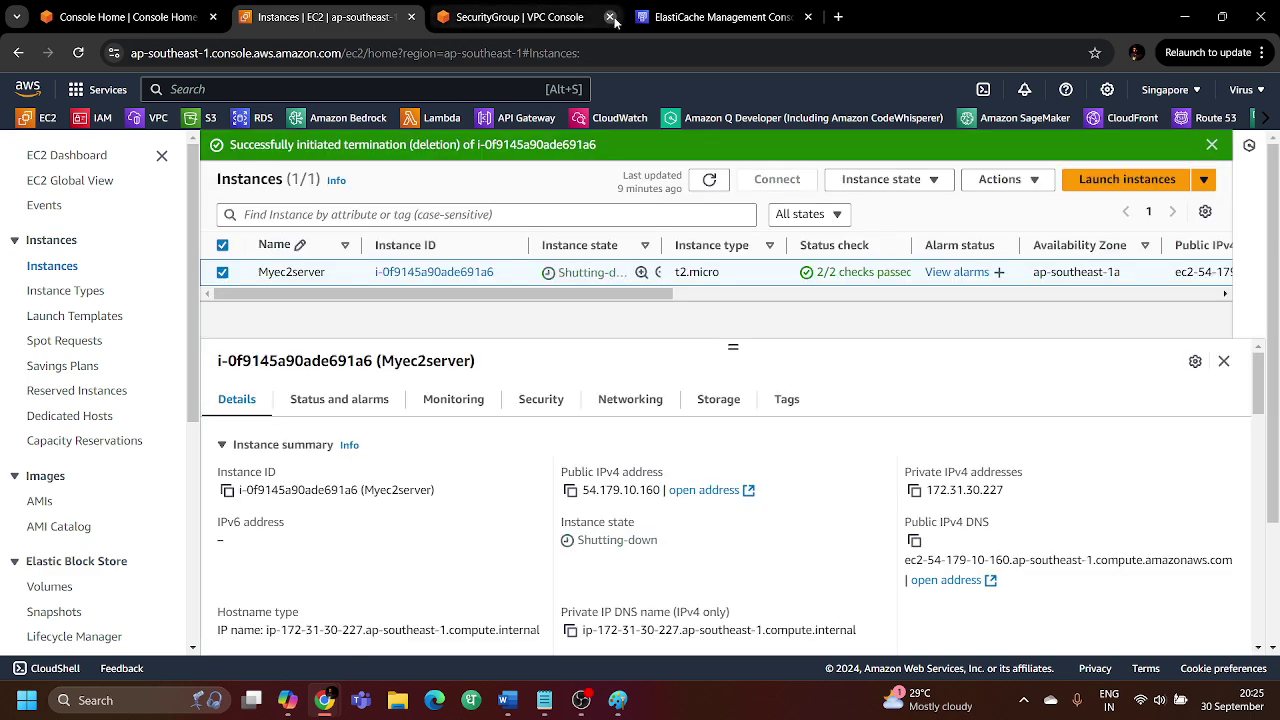
Close the security group page, return to the Redis OSS caches and dismiss the myrediscluster details and the deletion notice
{"action": "left_click", "coordinate": [611, 18]}
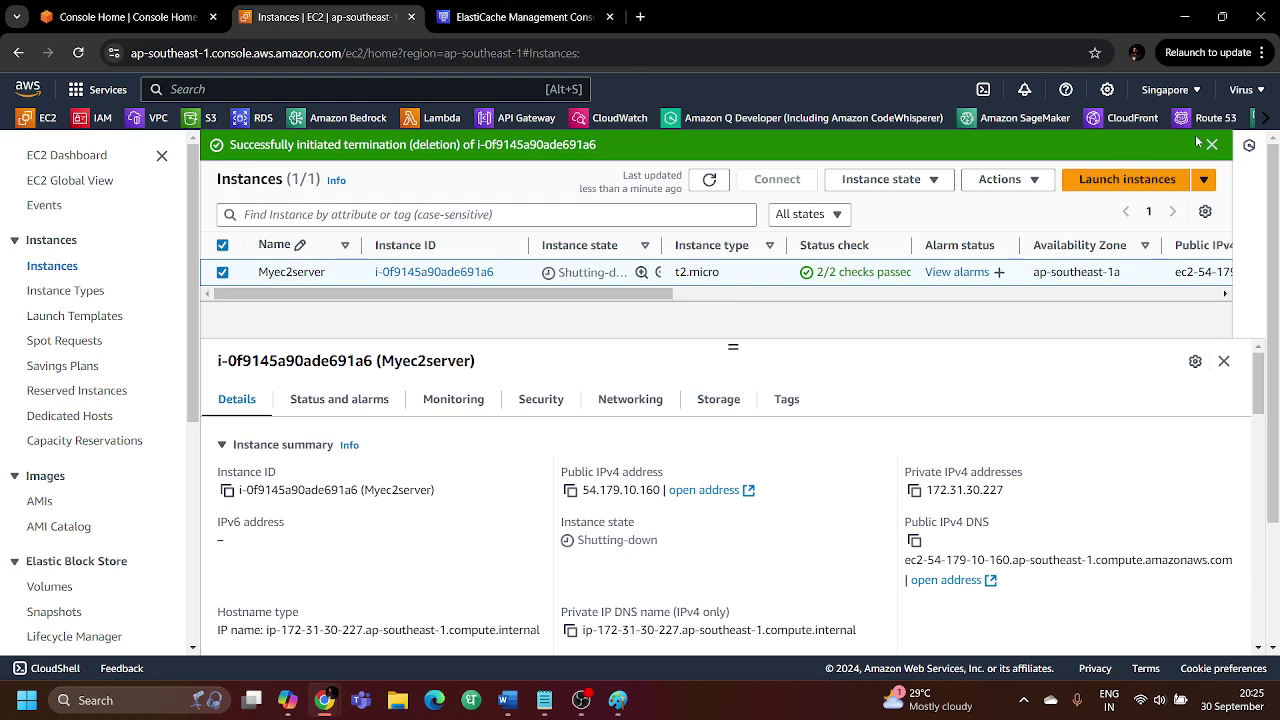
{"action": "left_click", "coordinate": [524, 17]}
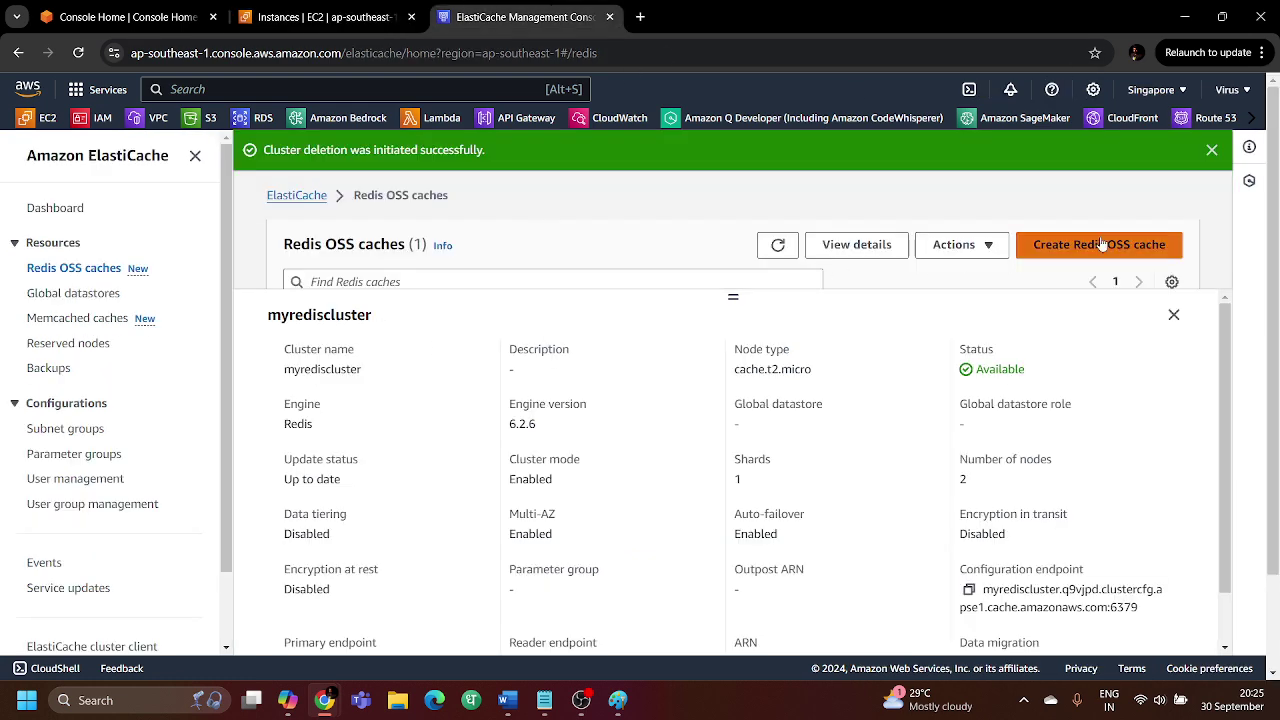
{"action": "left_click", "coordinate": [1174, 314]}
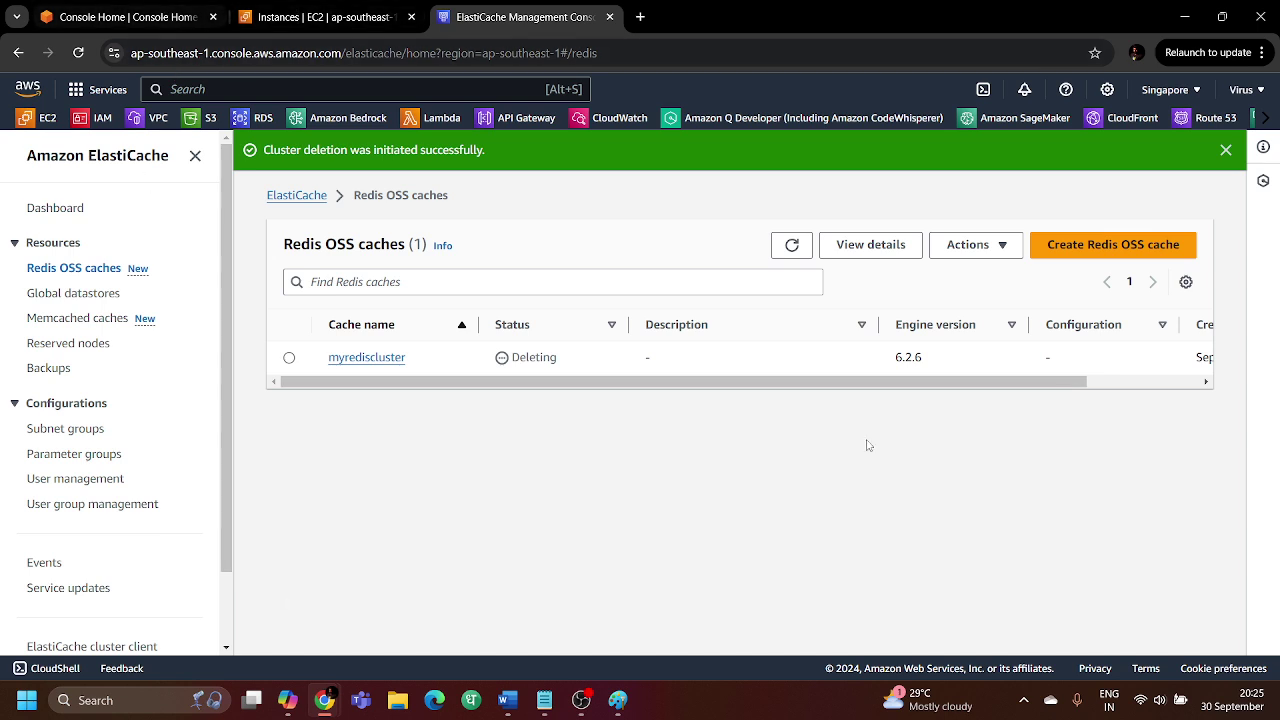
{"action": "left_click", "coordinate": [1226, 151]}
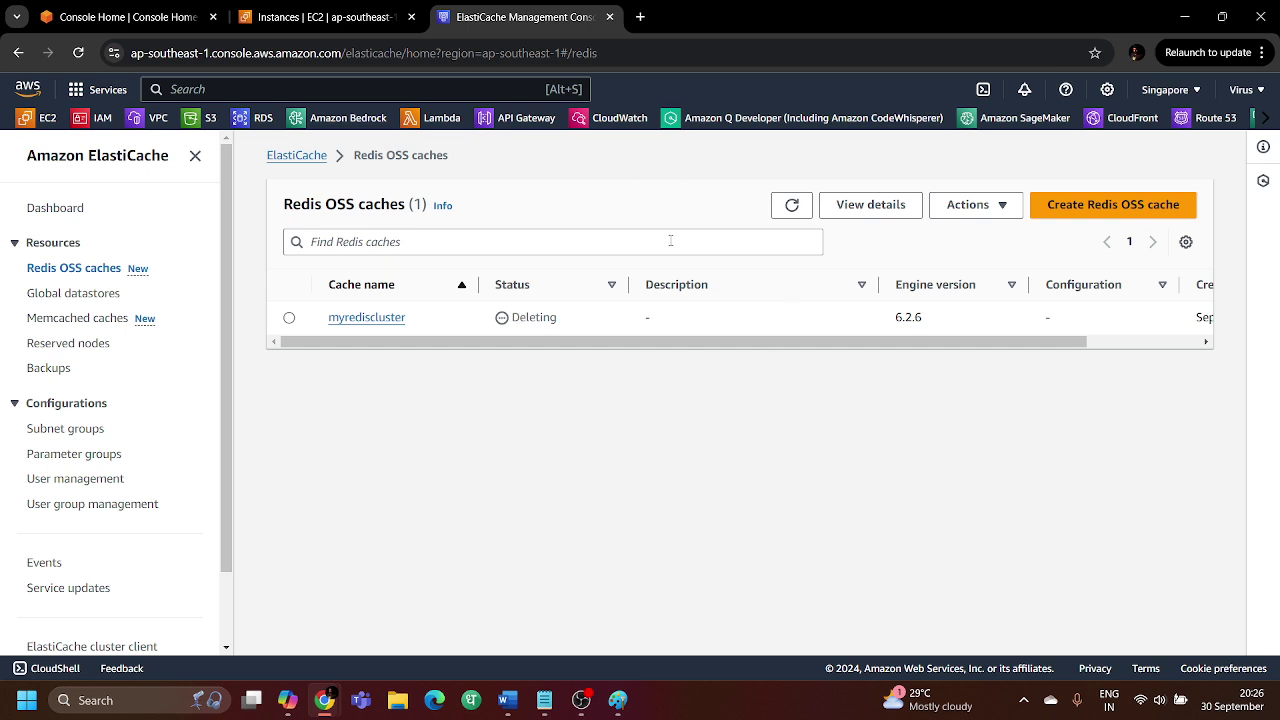
Look over the Memcached caches page and its help information, and dismiss the Graviton3 notice
{"action": "left_click", "coordinate": [93, 320]}
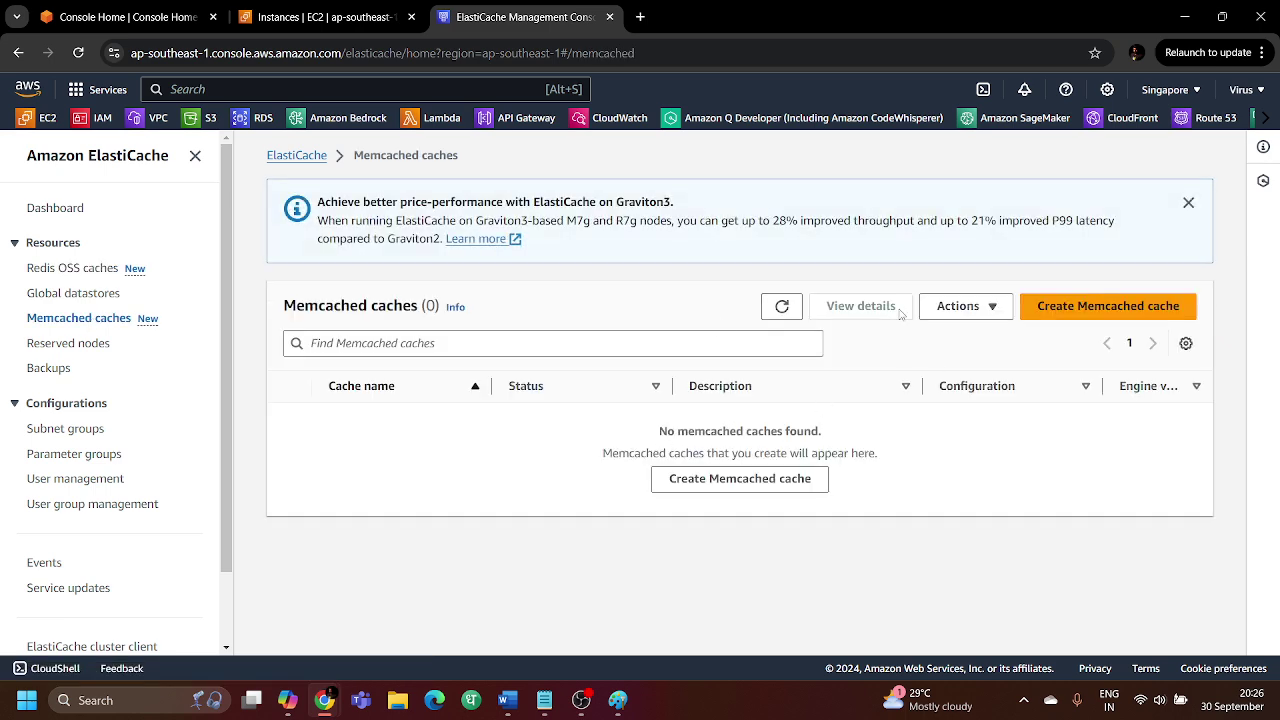
{"action": "left_click", "coordinate": [455, 306]}
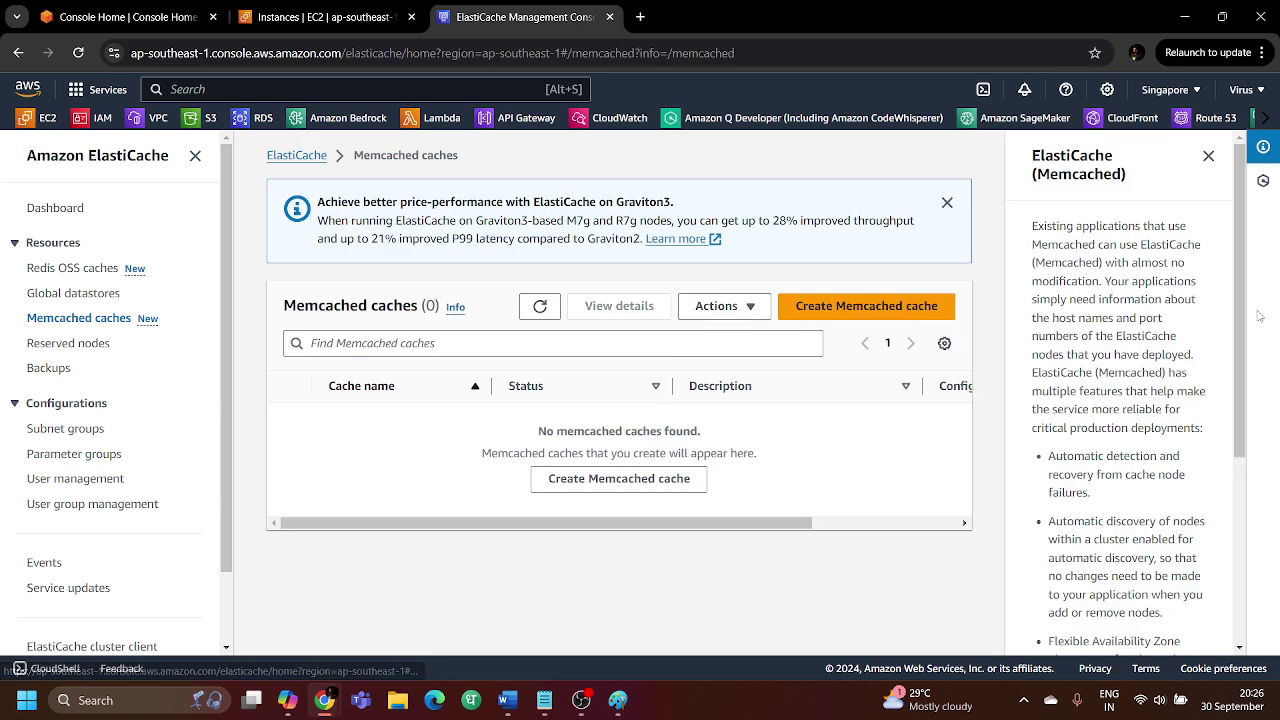
{"action": "scroll", "coordinate": [1180, 318], "scroll_direction": "down", "scroll_amount": 2}
{"action": "scroll", "coordinate": [1180, 318], "scroll_direction": "up", "scroll_amount": 3}
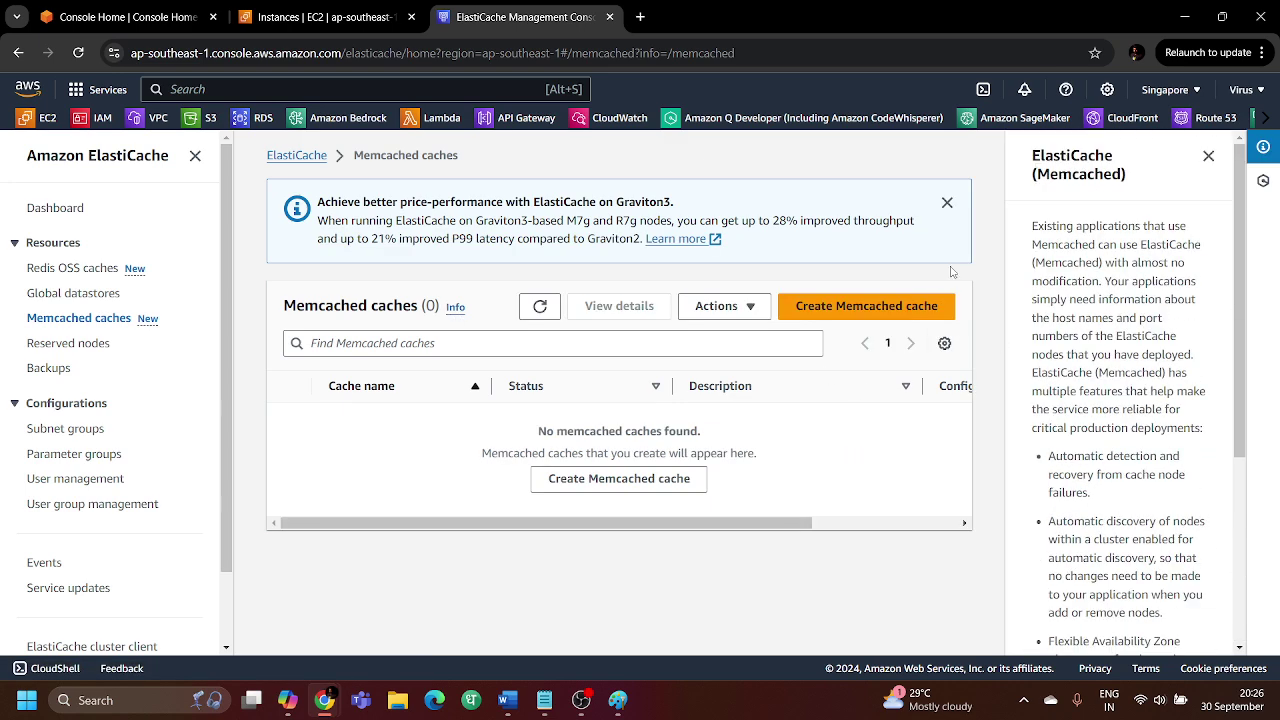
{"action": "left_click", "coordinate": [1206, 156]}
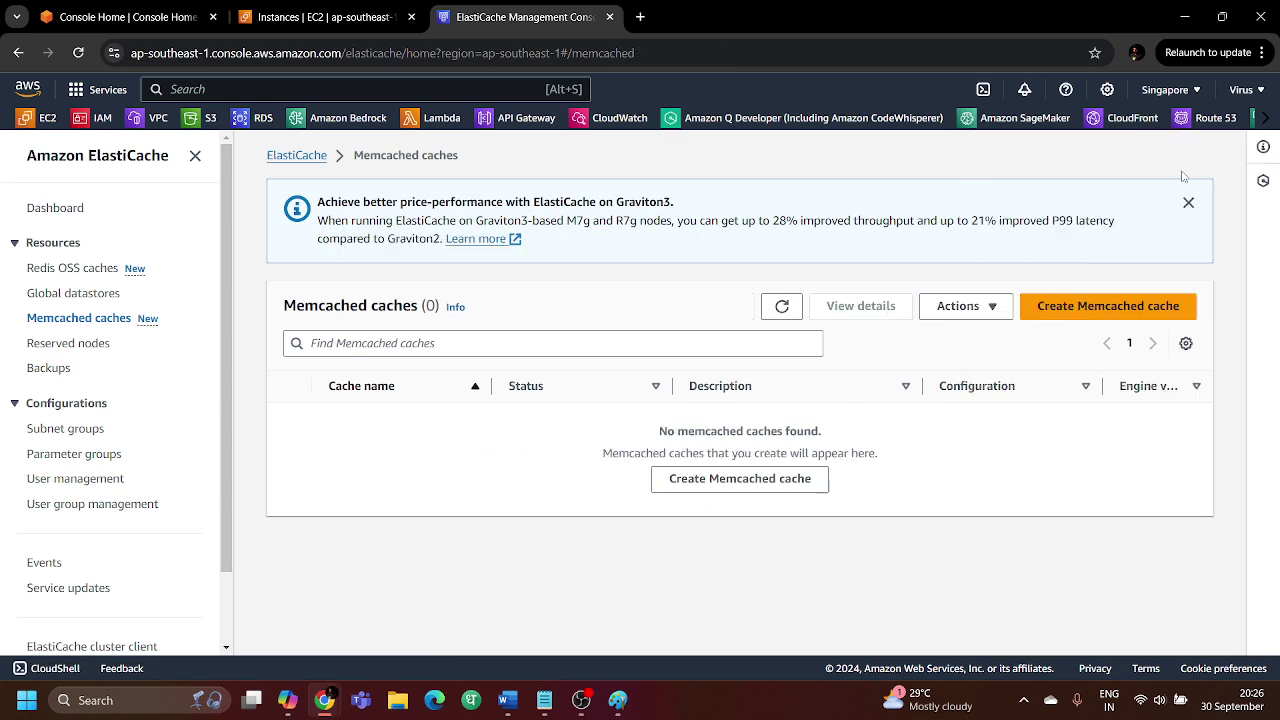
{"action": "left_click", "coordinate": [1189, 204]}
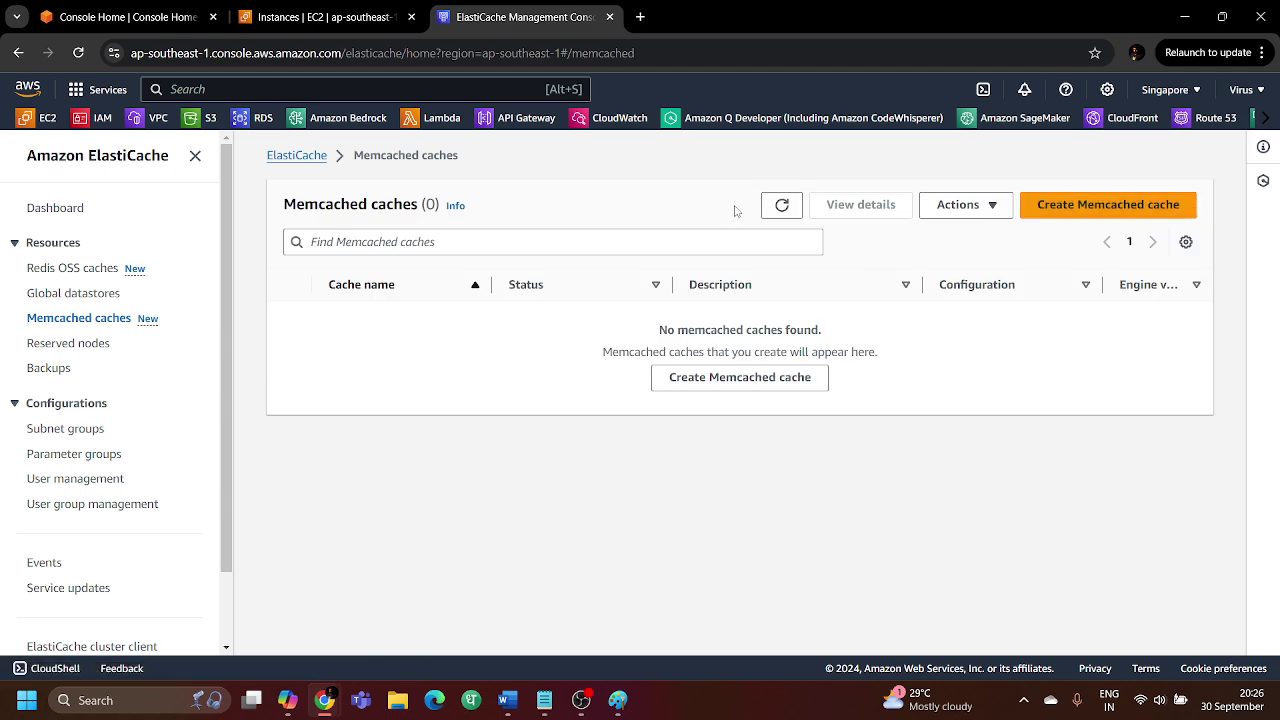